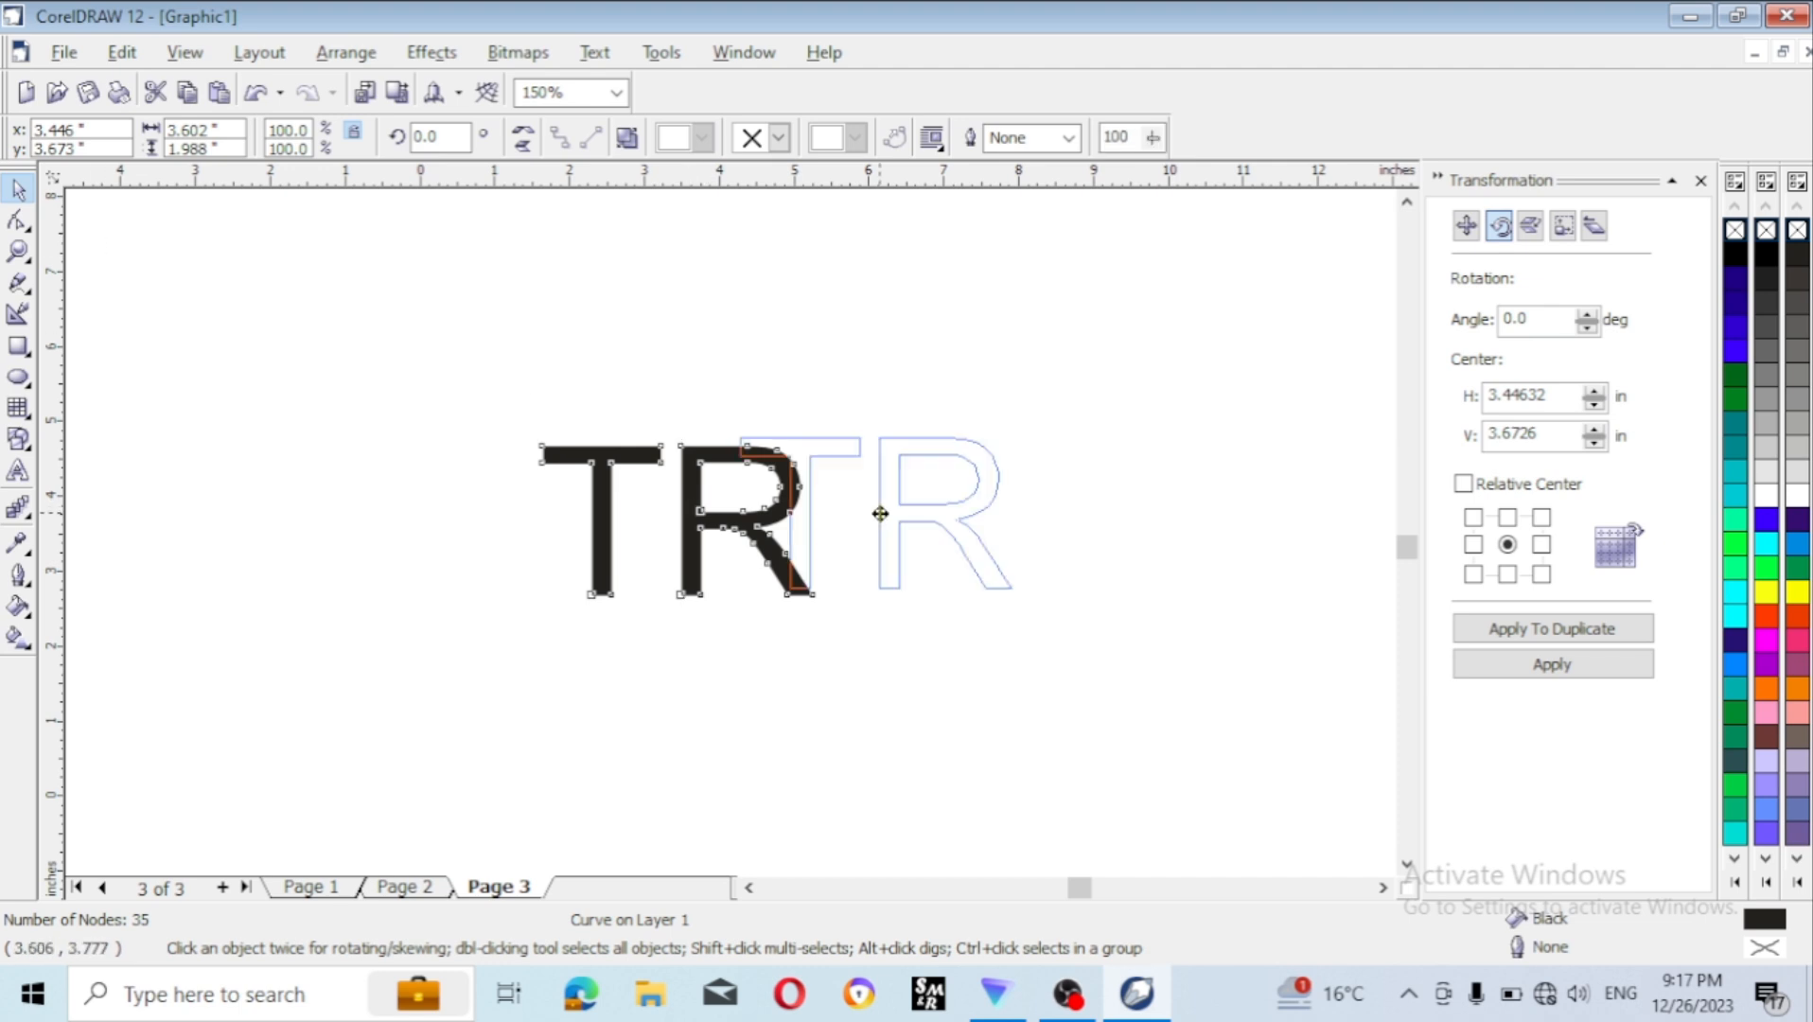
- Break the combined TR curve apart into separate letter shapes
click(364, 54)
click(446, 334)
click(845, 518)
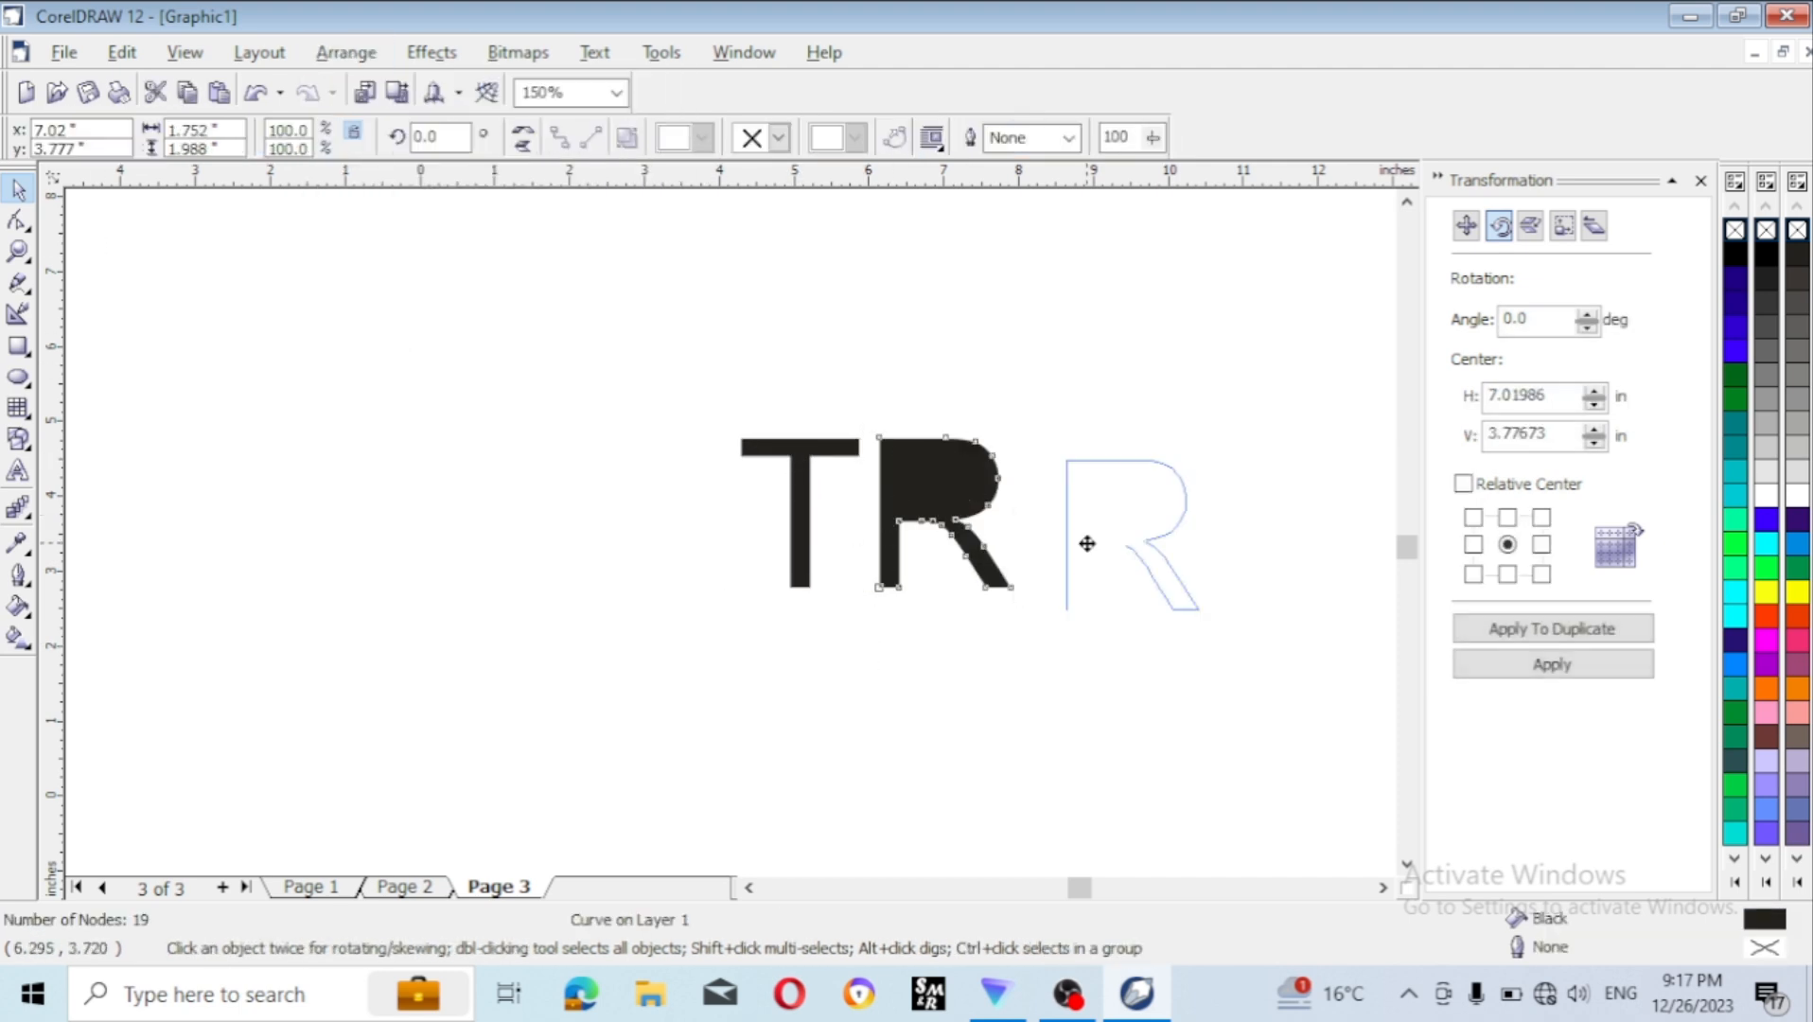
- Move the T away from the R, delete the R's loose counter shape and reposition the filled R
double_click(804, 500)
drag(801, 511, 489, 464)
drag(935, 484, 254, 889)
key(Delete)
click(1130, 465)
drag(1129, 465, 891, 446)
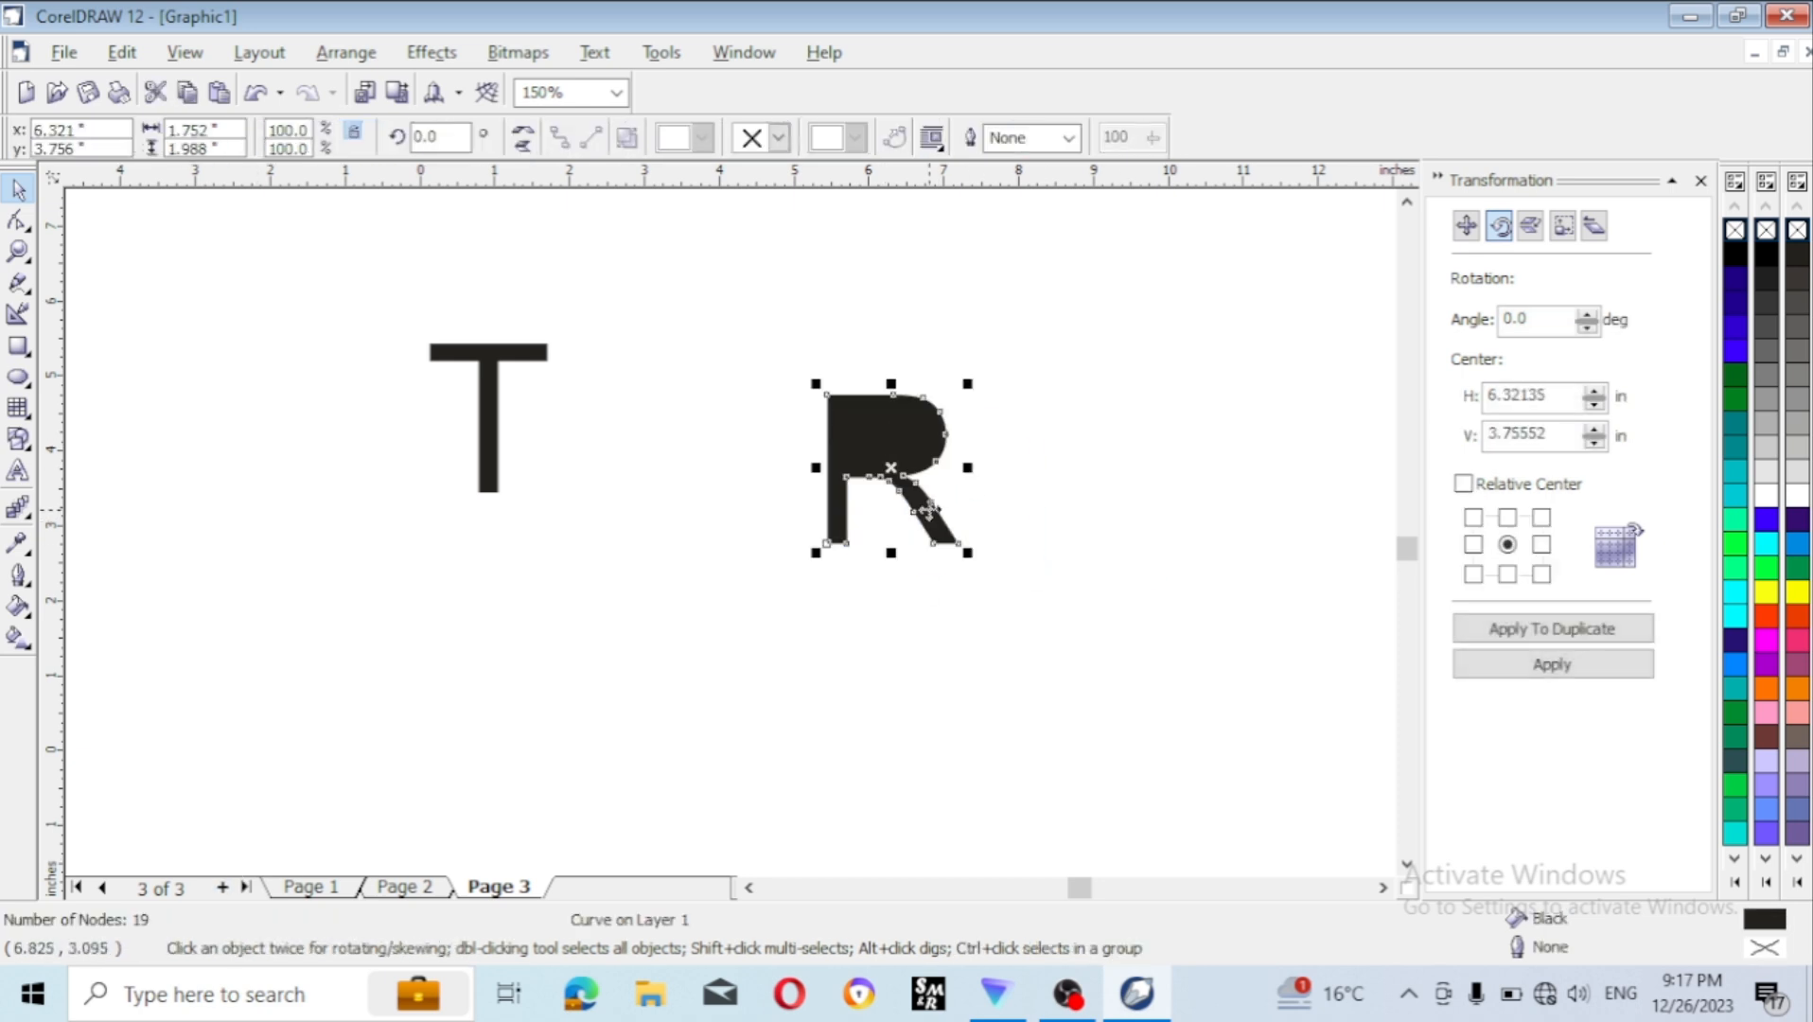
- Replace the filled R with a new artistic text R in Arial 200 pt, placed beside the T
double_click(903, 435)
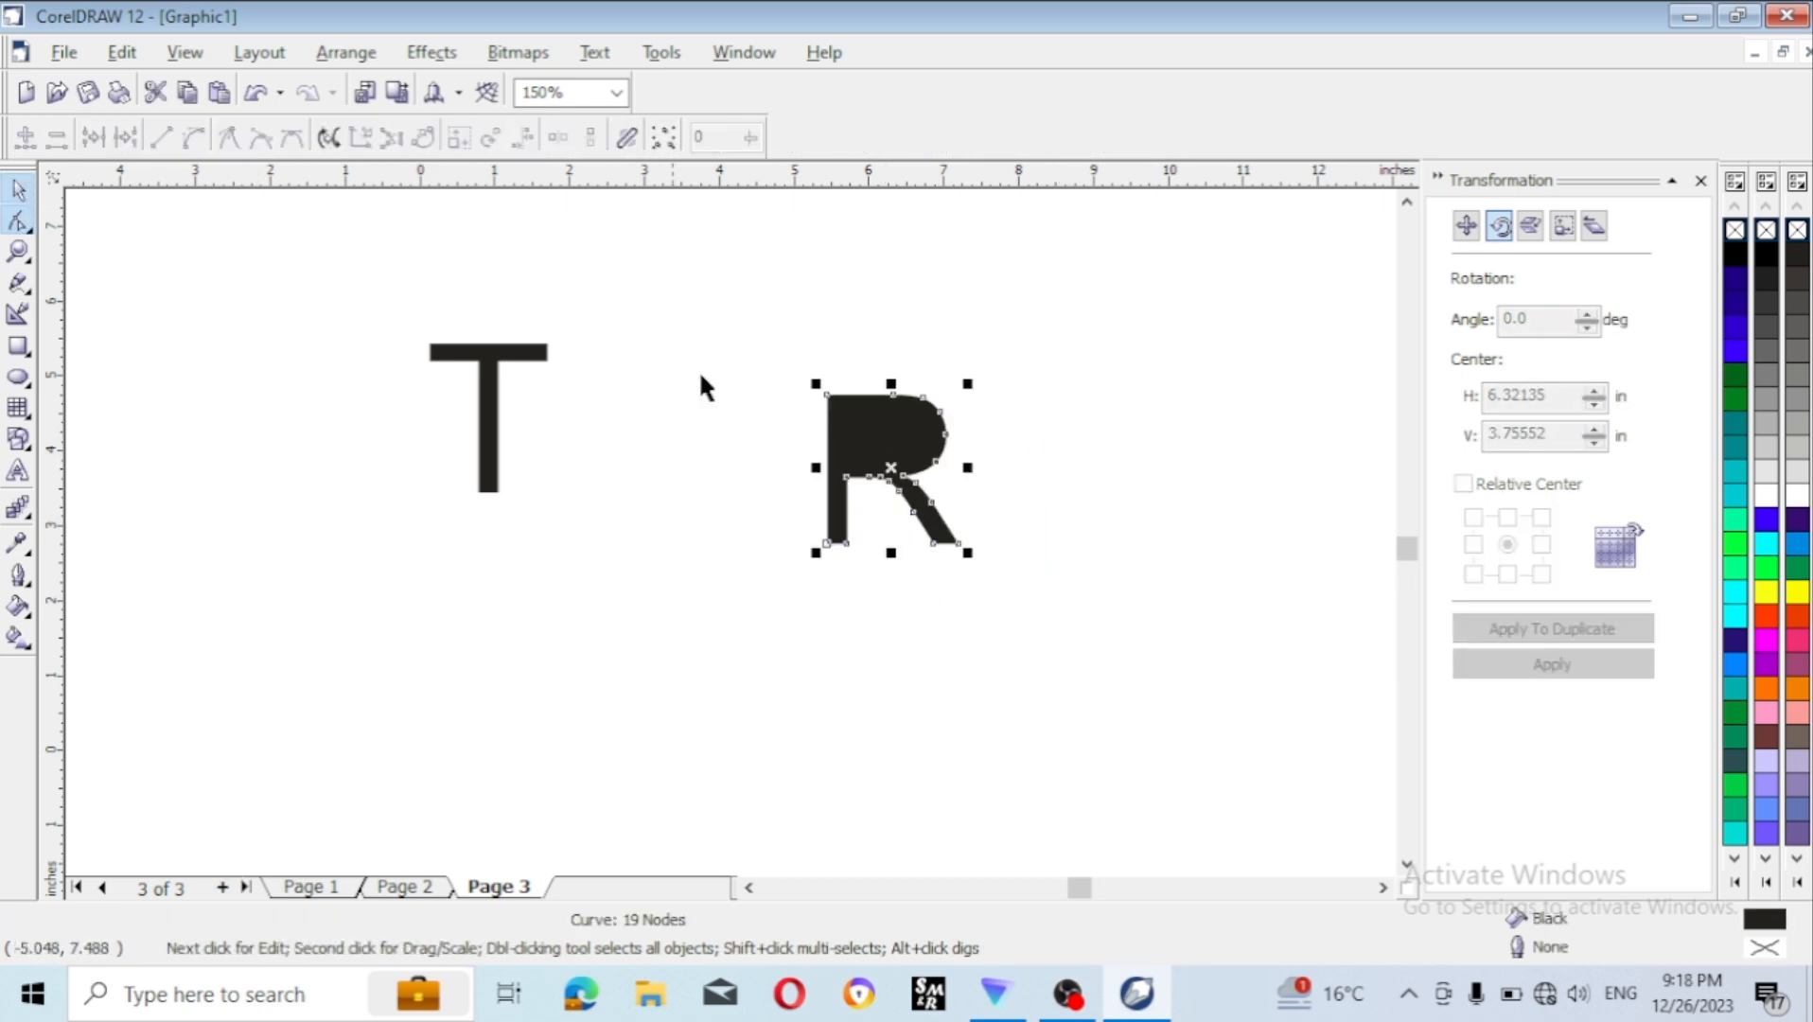
click(27, 191)
key(Delete)
click(17, 470)
key(ctrl+z)
drag(970, 465, 712, 423)
- Reshape the left edge of the T's stem into a curve by replacing the inner corner node under the crossbar
click(502, 348)
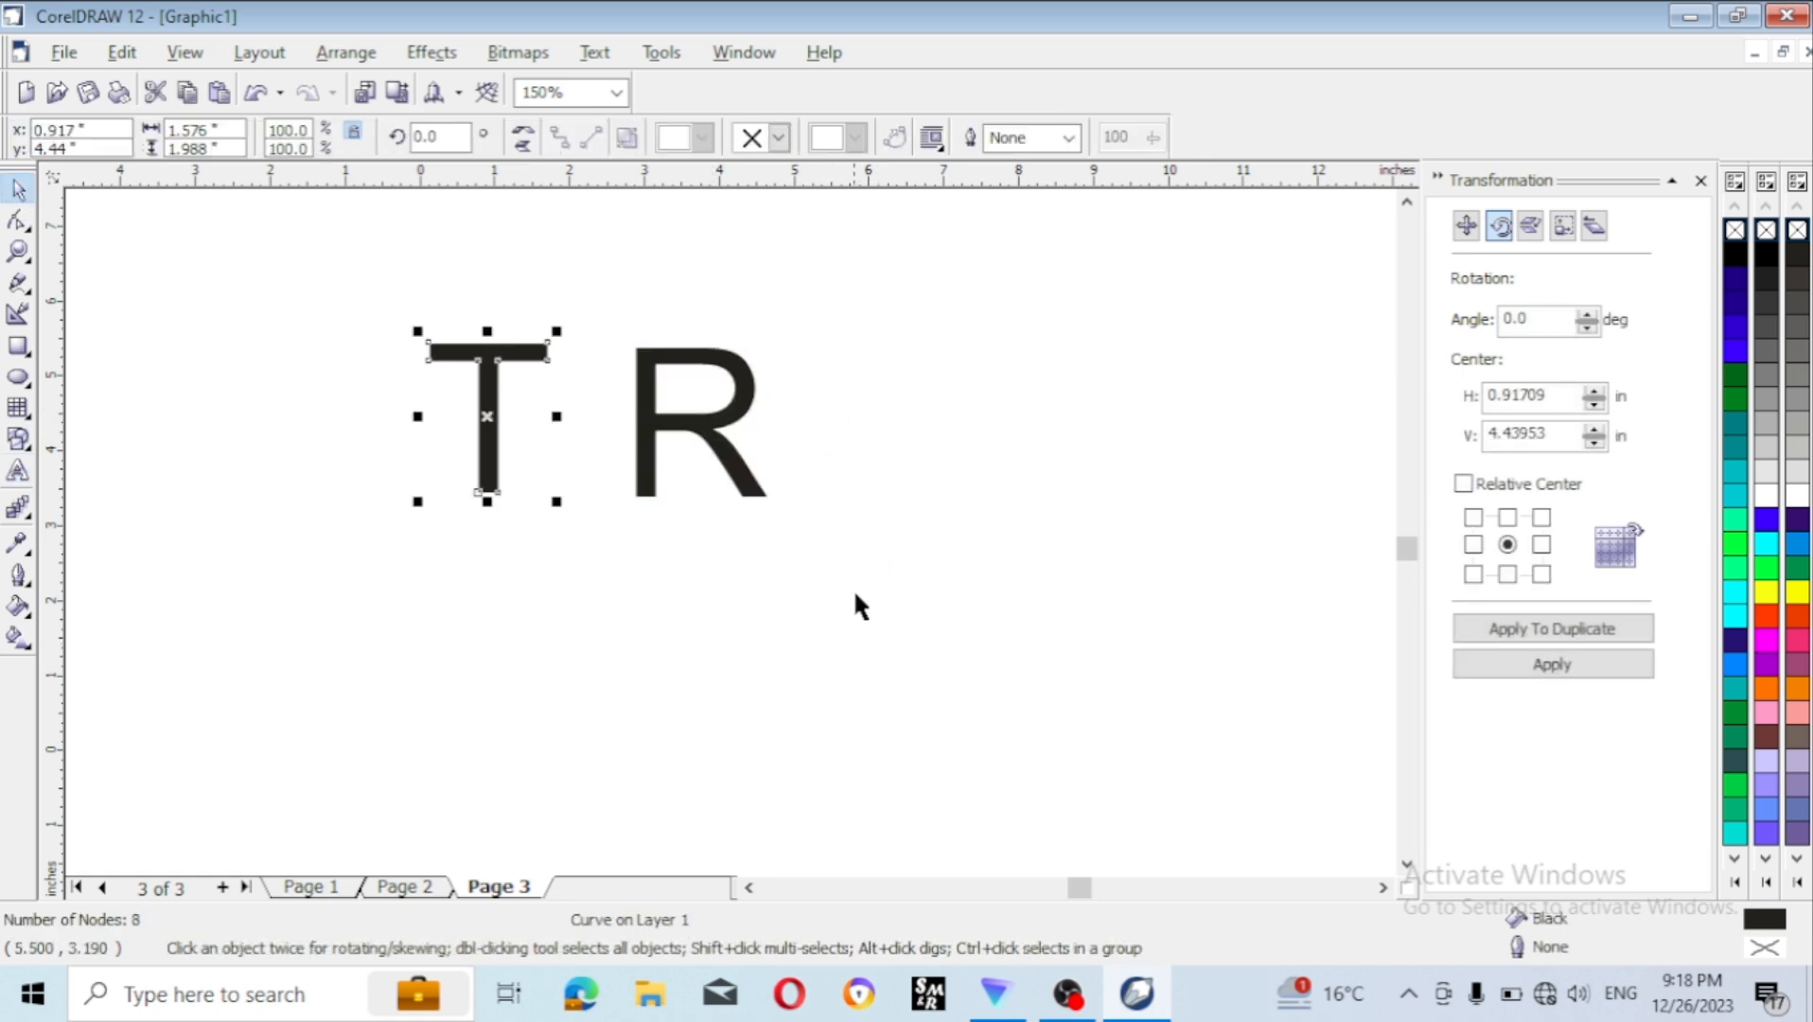
scroll(852, 736, up, 3)
click(750, 887)
click(751, 887)
click(1407, 201)
click(1408, 202)
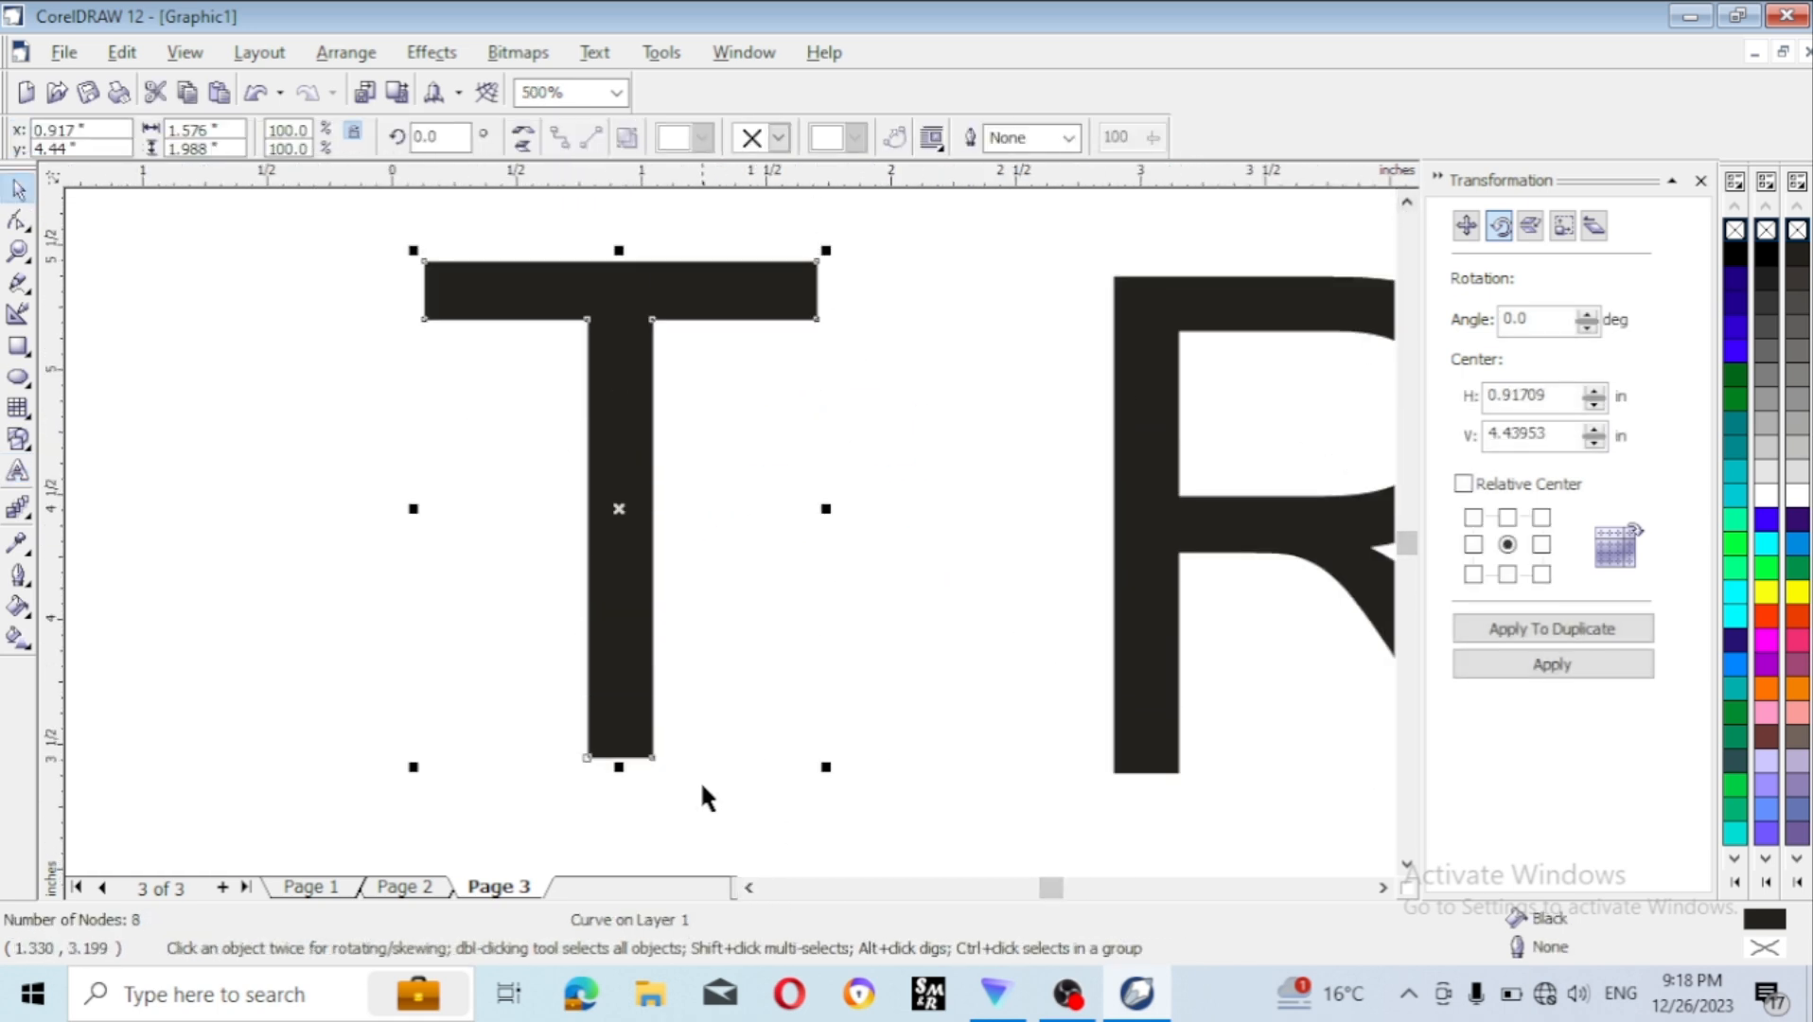
key(F10)
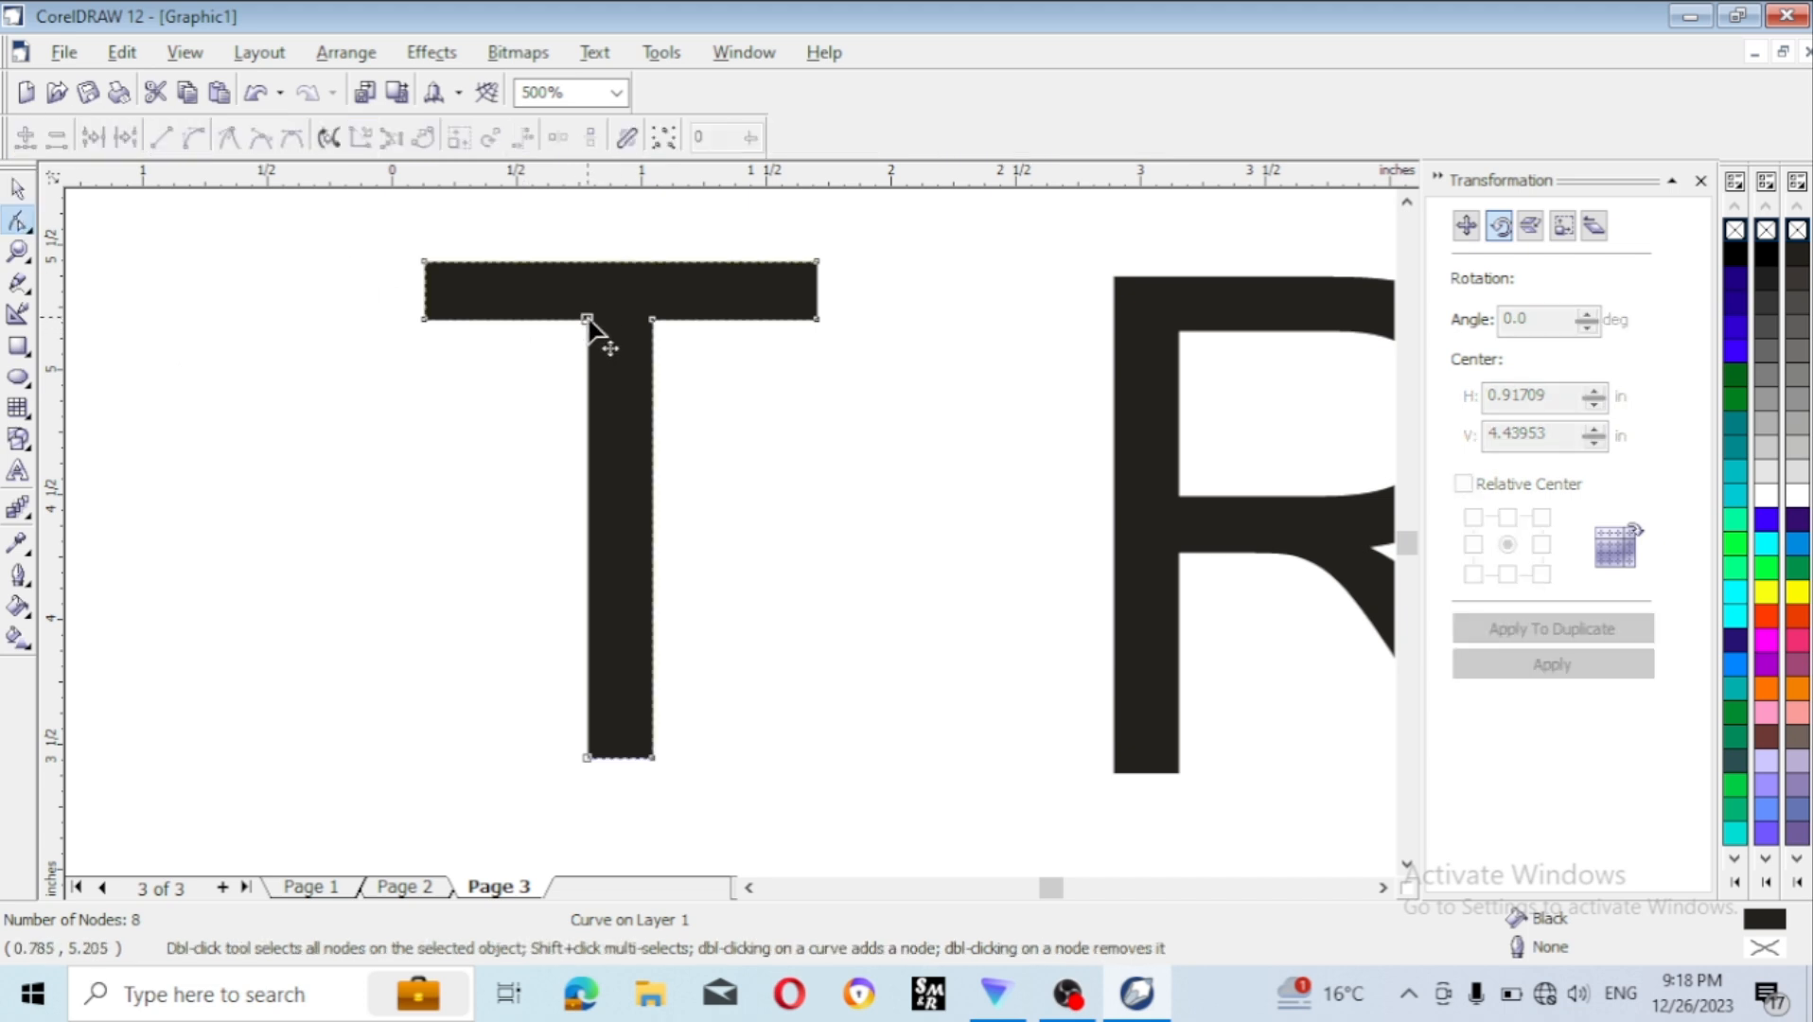
click(586, 319)
key(Delete)
right_click(460, 421)
click(511, 437)
drag(511, 380, 581, 326)
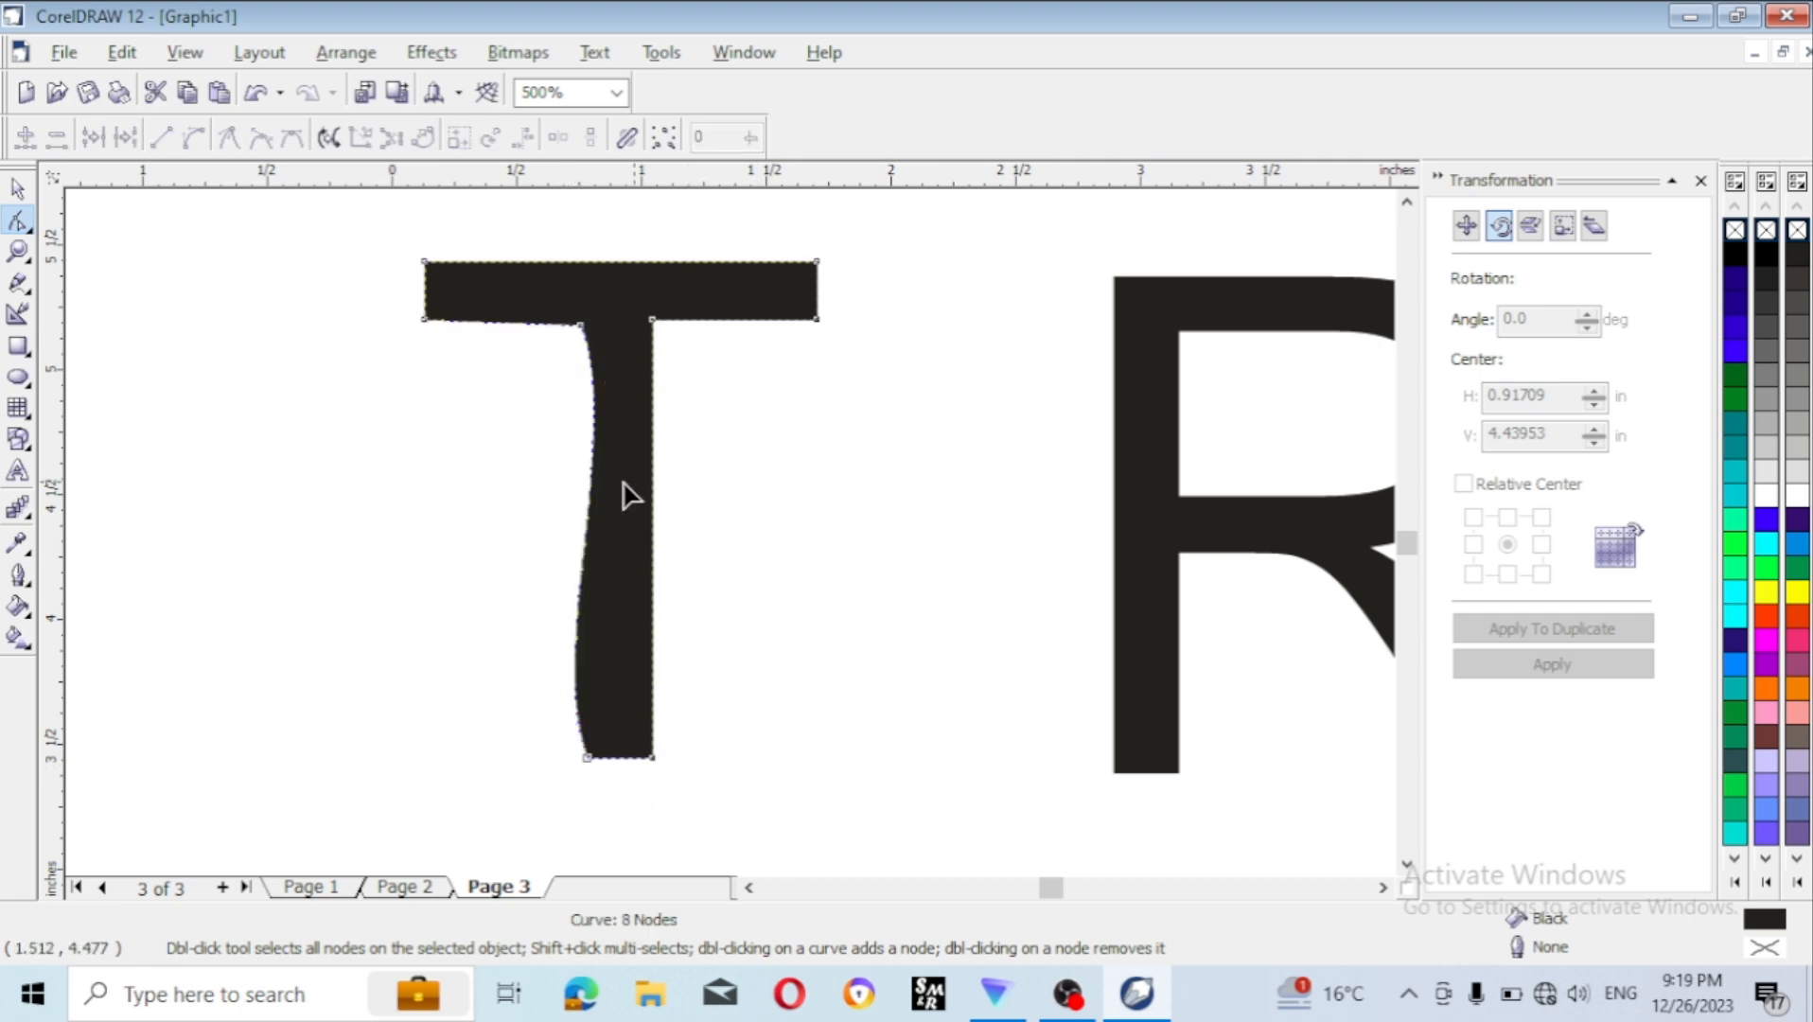
- Add nodes at the base of the T's stem and pull them into a pointed leftward hook with a rounded bottom
drag(701, 802, 478, 696)
right_click(625, 757)
key(a)
right_click(571, 727)
click(624, 367)
drag(575, 740, 641, 794)
click(588, 756)
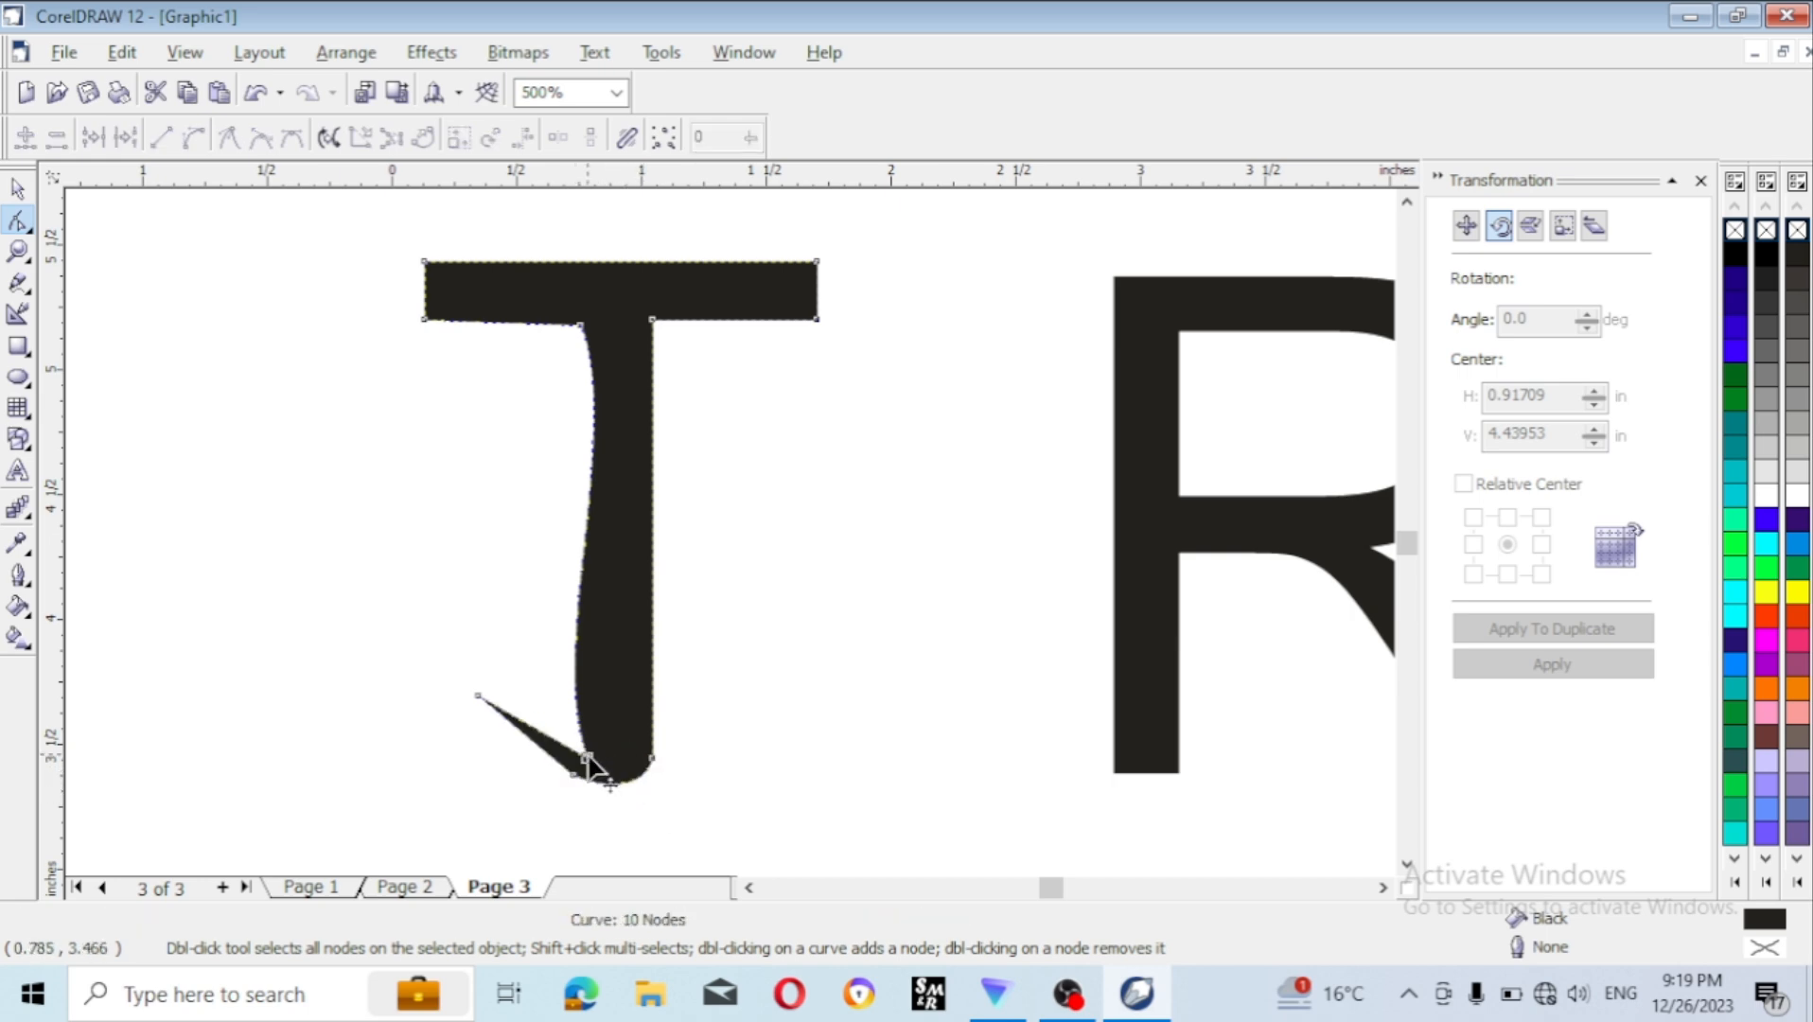
- Straighten the curved left edge of the T's stem and refine the inner corner where it meets the hook
drag(544, 645, 594, 650)
drag(623, 436, 599, 461)
mouse_move(581, 326)
mouse_down()
mouse_move(607, 431)
mouse_move(613, 324)
mouse_up()
click(587, 756)
click(542, 731)
click(586, 757)
drag(515, 717, 511, 754)
click(588, 749)
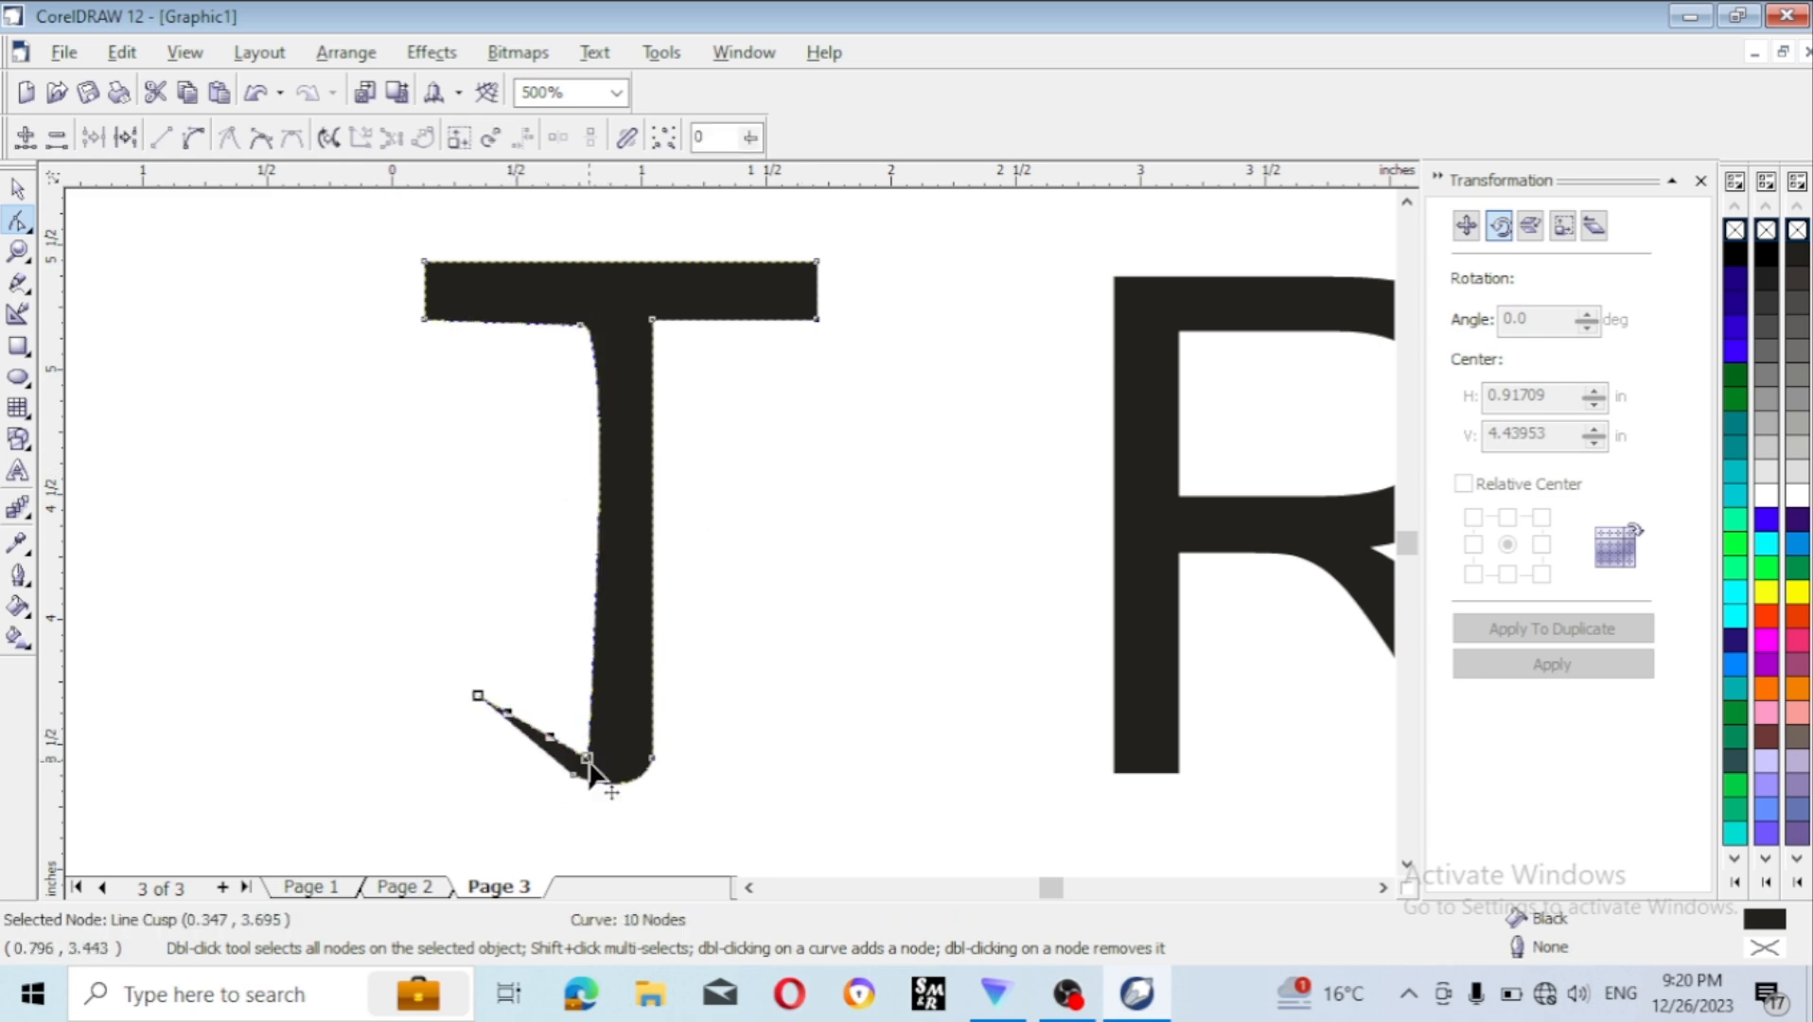
drag(594, 639, 581, 638)
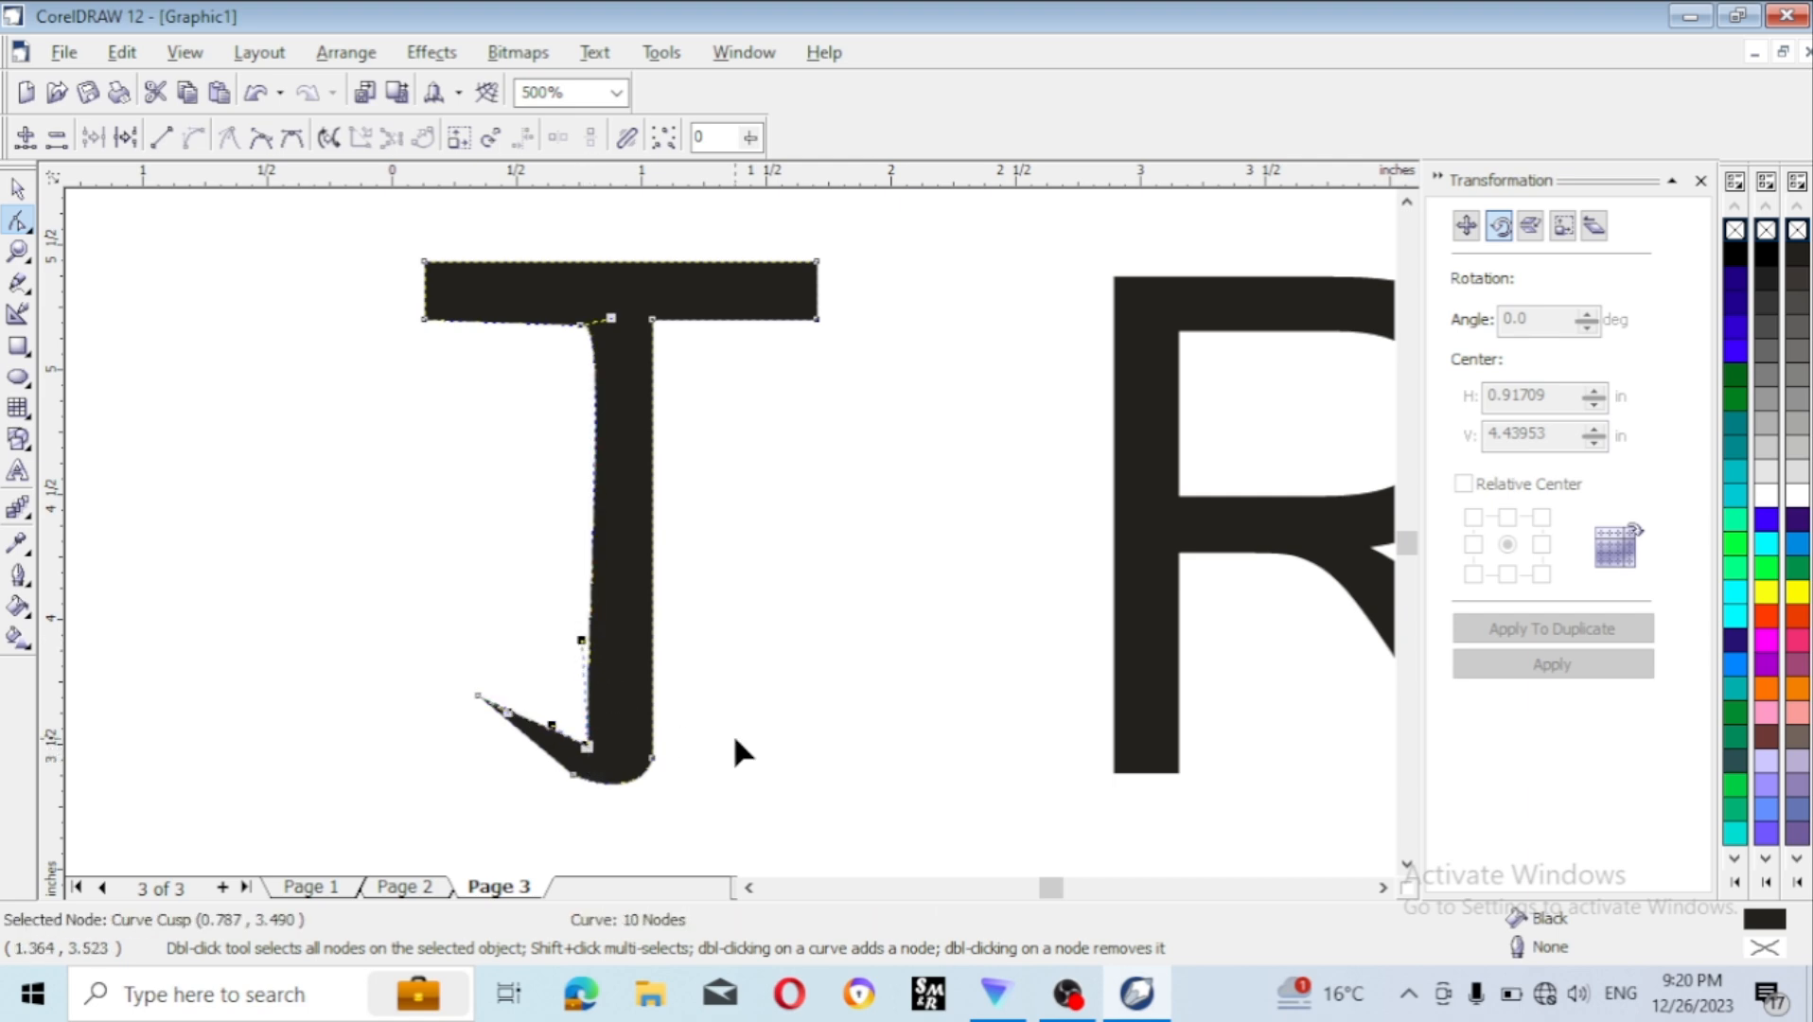
- Slant the left end of the T's crossbar by moving its two end nodes inward
click(677, 720)
drag(424, 319, 486, 319)
drag(424, 261, 438, 261)
click(510, 442)
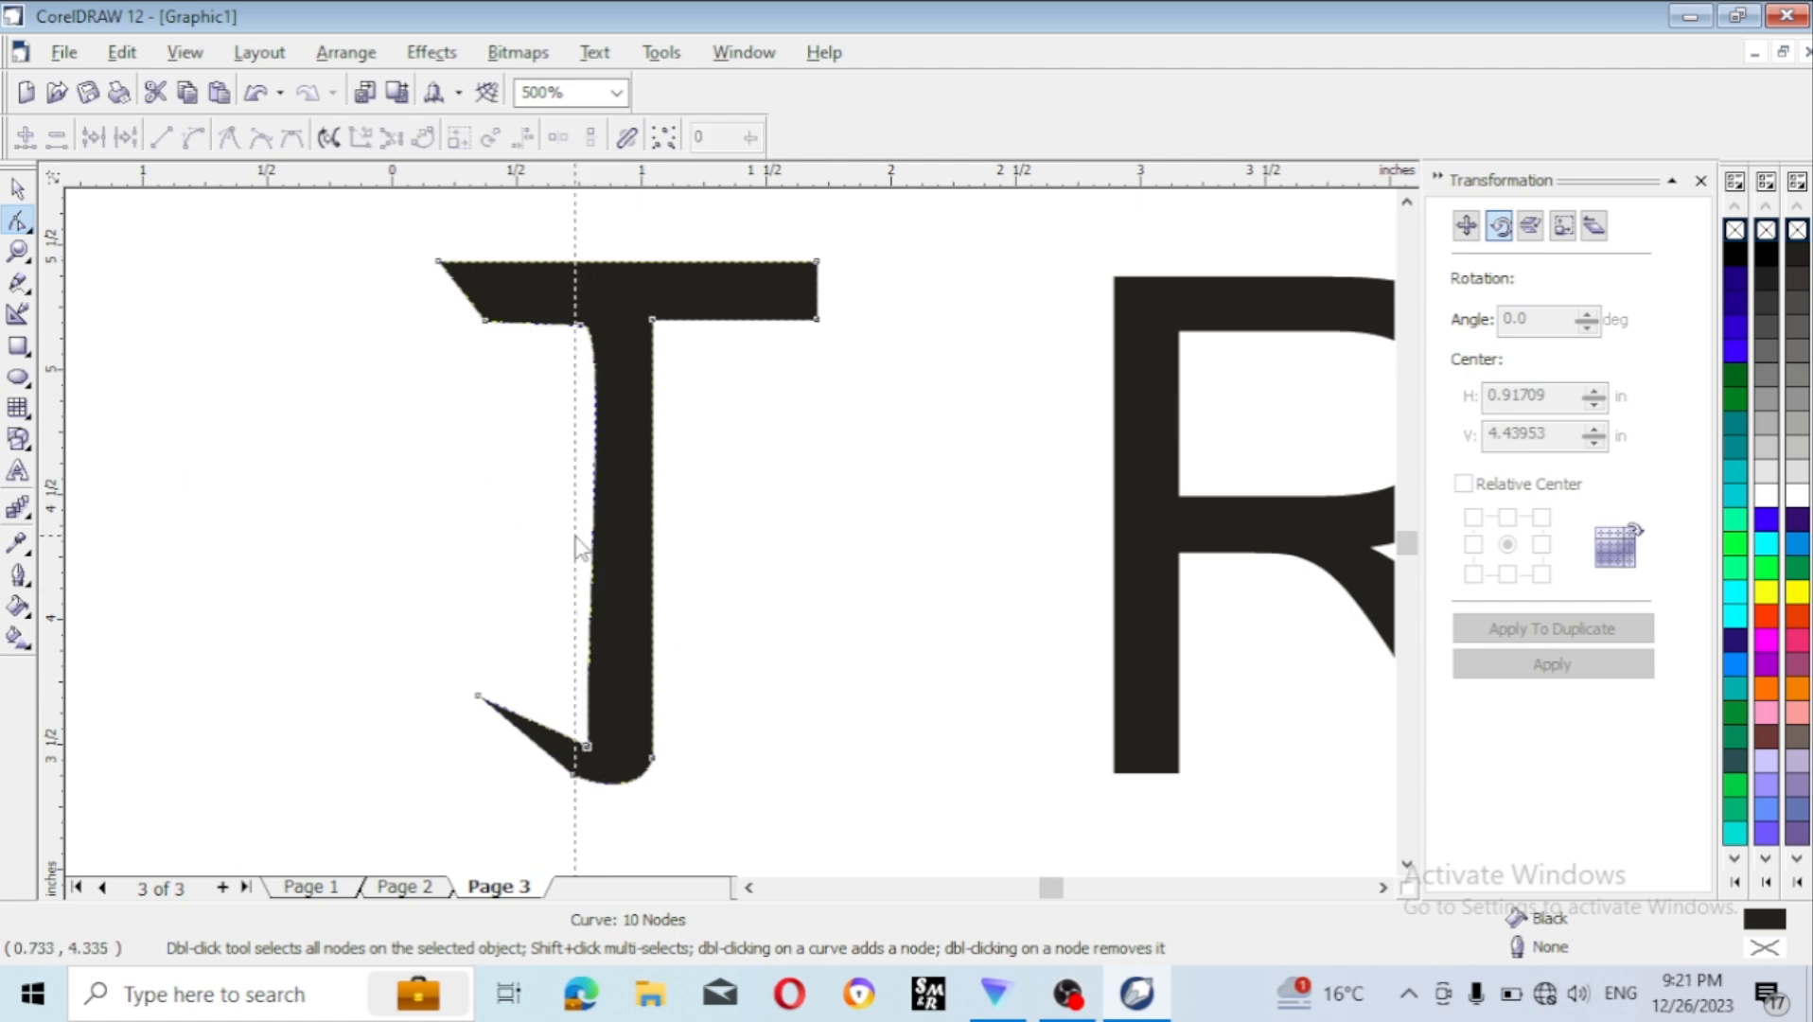
- Check the T's stem edge against a vertical guideline and delete the guideline
drag(586, 543, 592, 606)
click(589, 741)
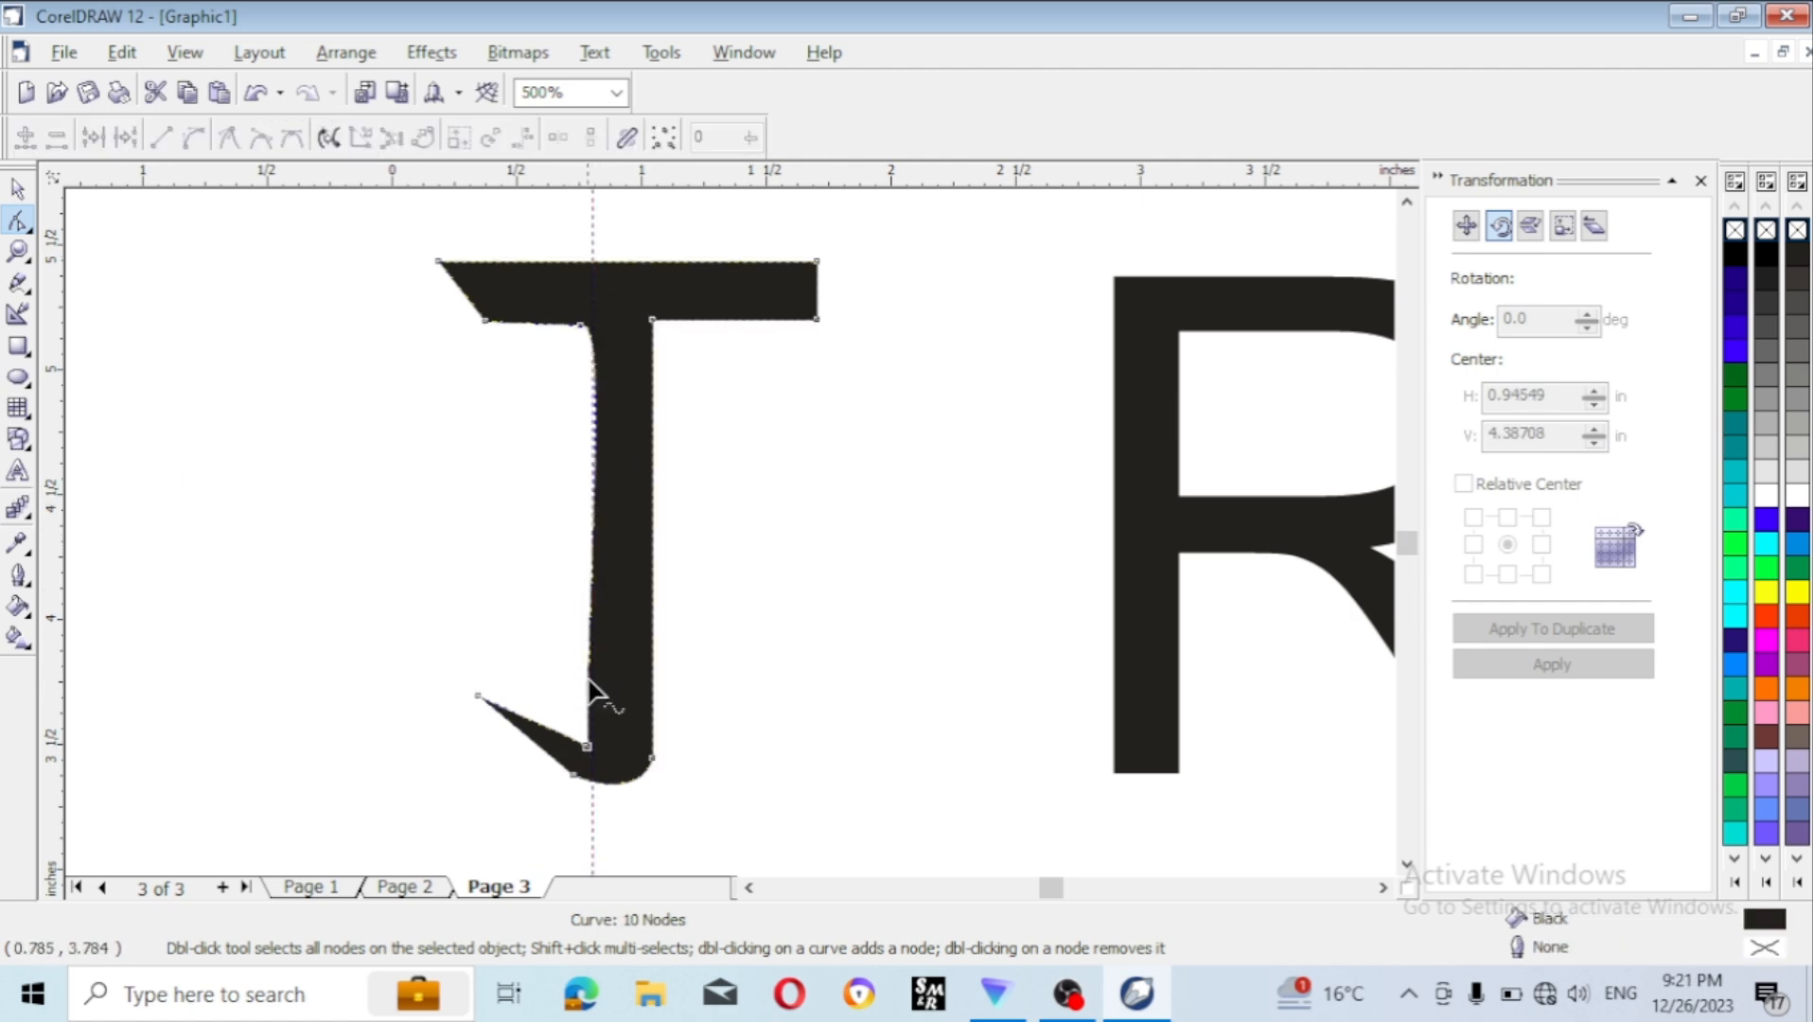
key(ctrl+z)
key(Delete)
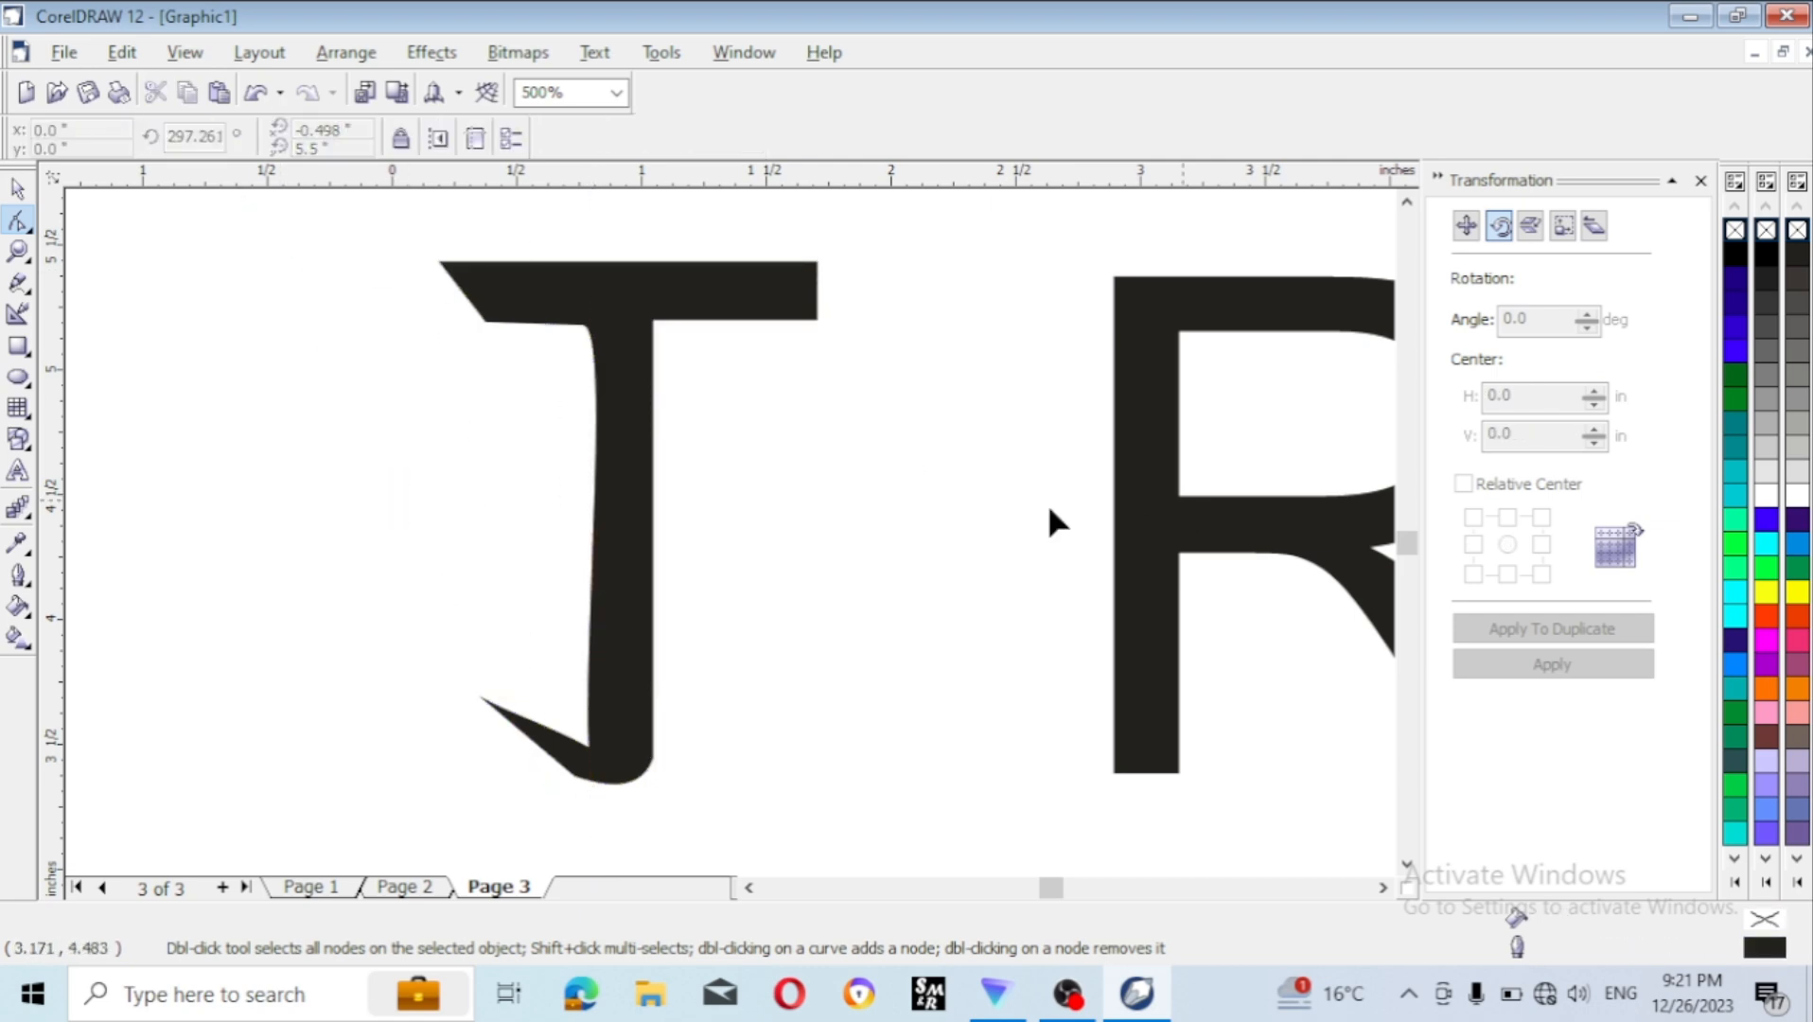
- Move the R closer to the right side of the T
click(1161, 536)
key(space)
drag(1161, 536, 931, 591)
- Cut the R with the Knife tool from the middle of its top edge to the lower-left corner of its stem
click(19, 220)
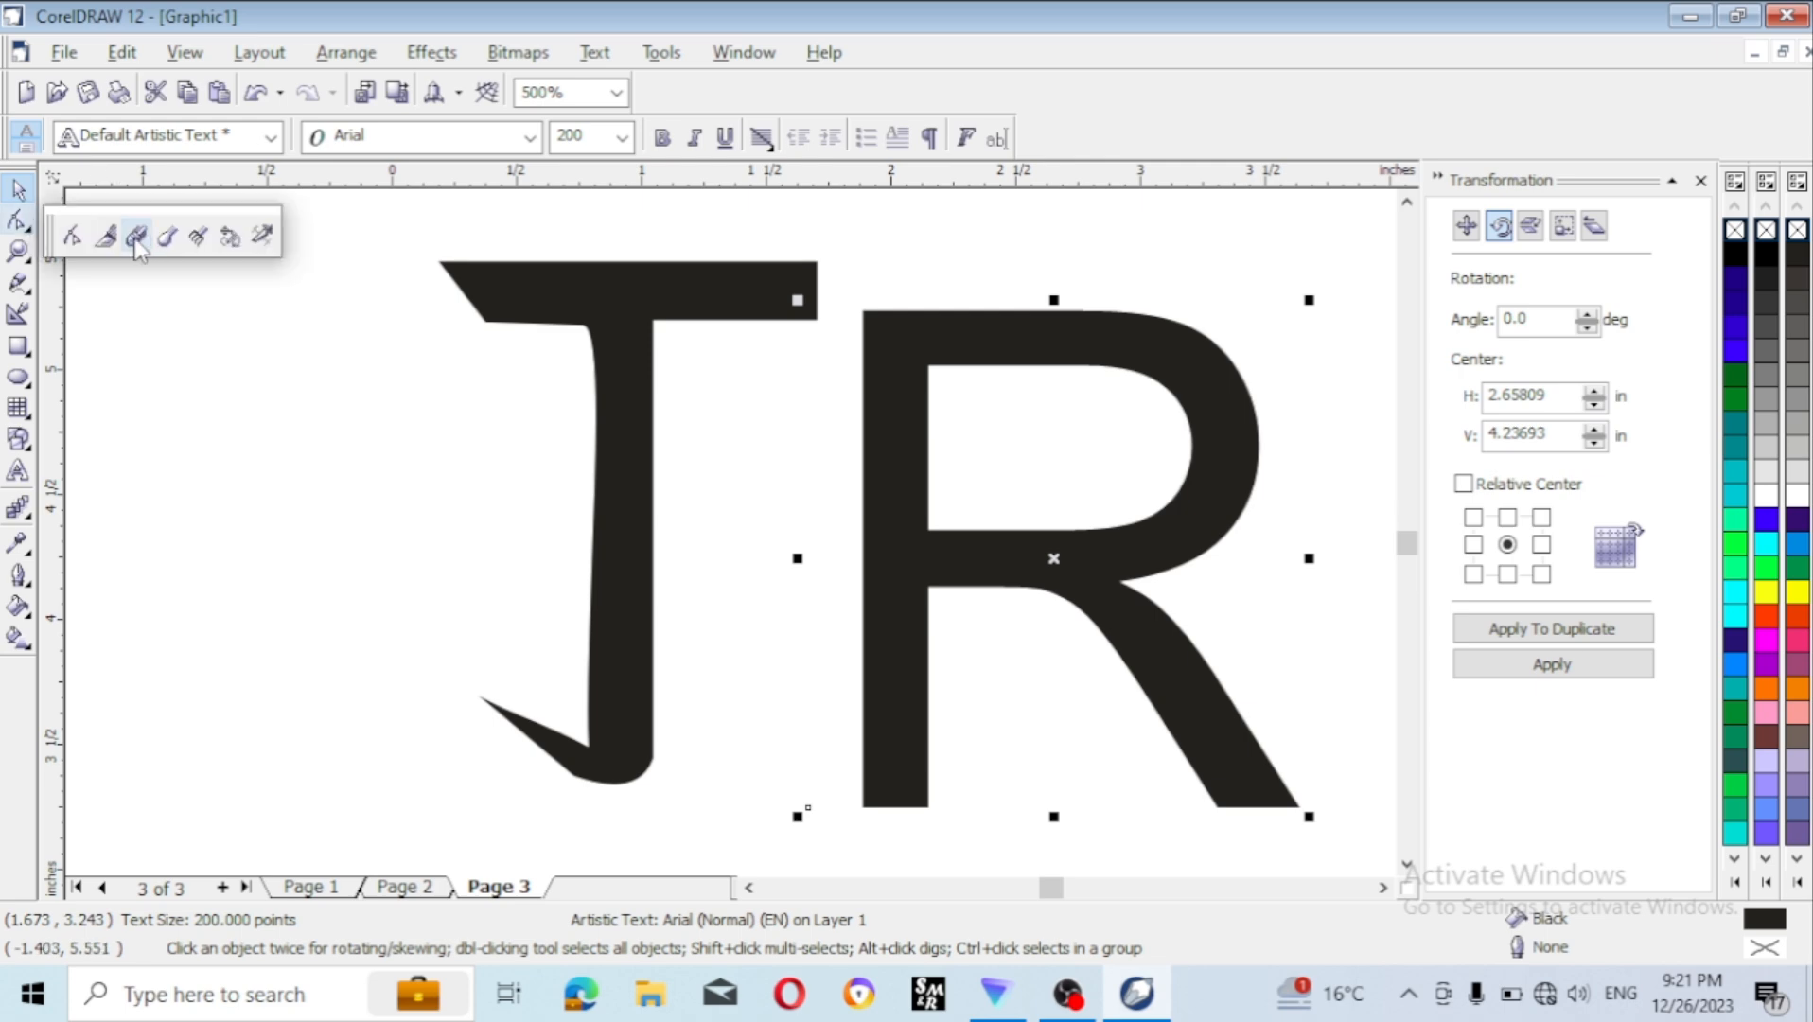
click(104, 231)
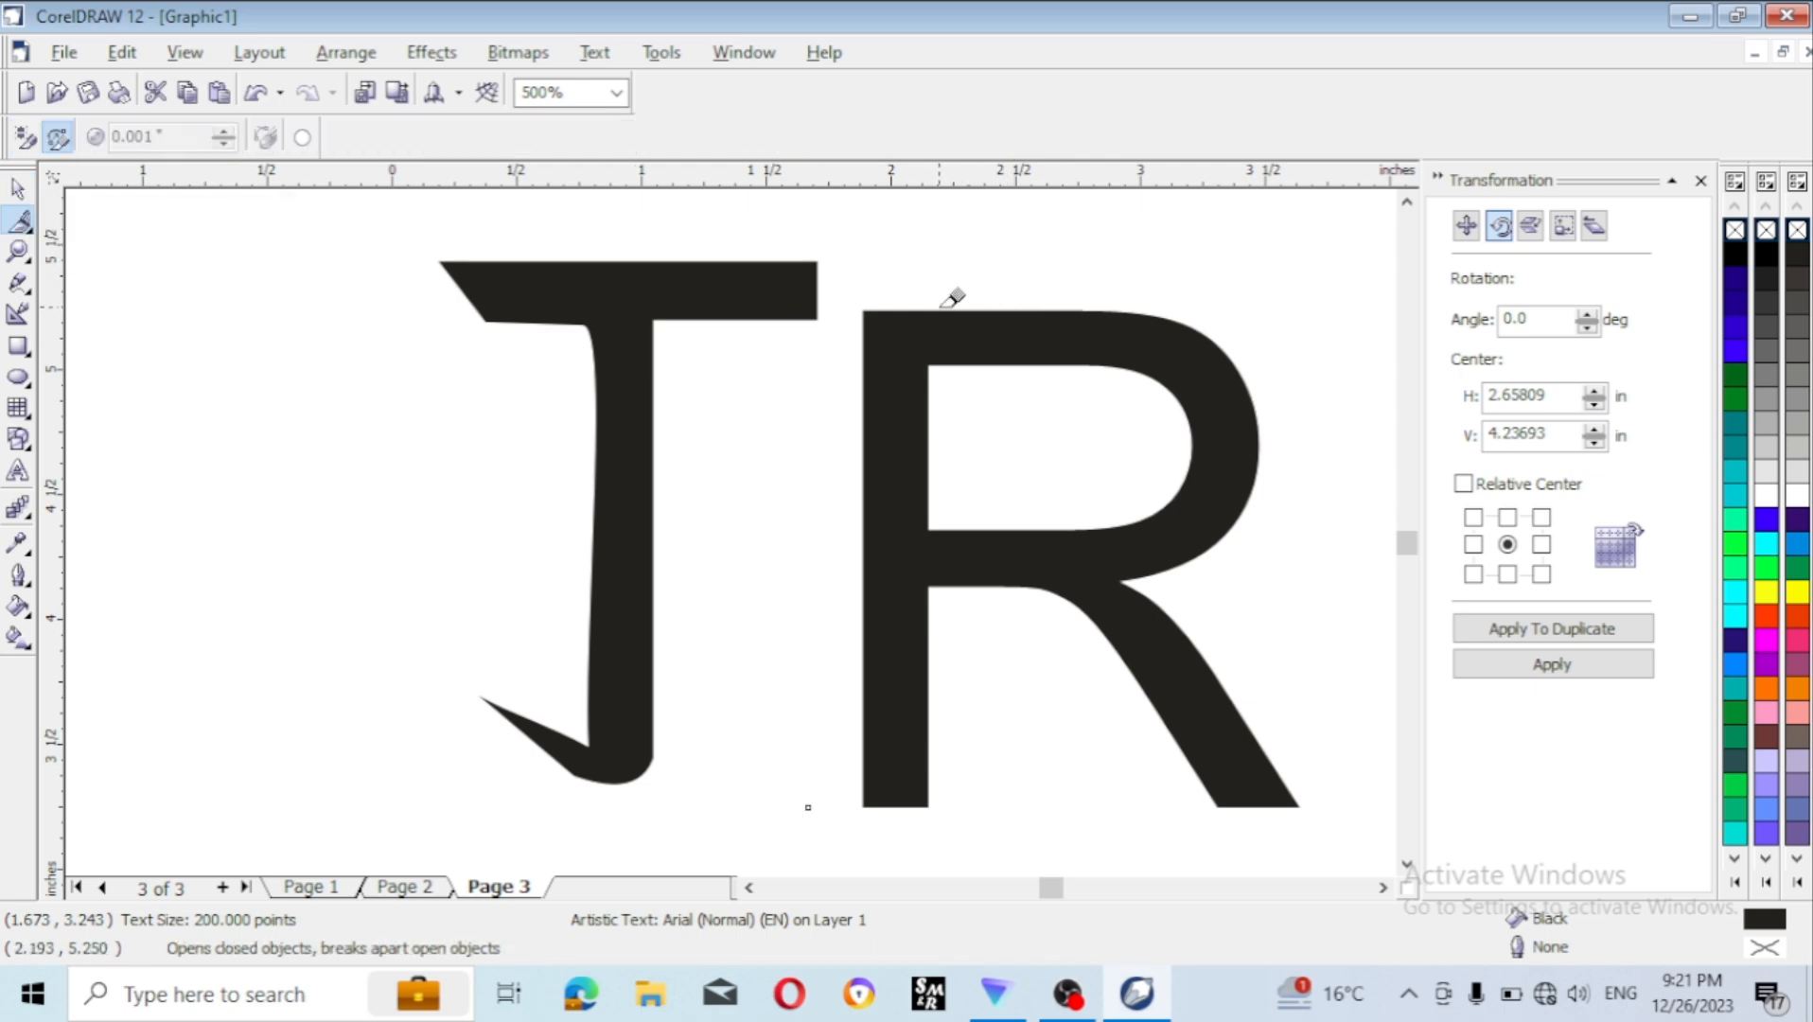
click(1068, 309)
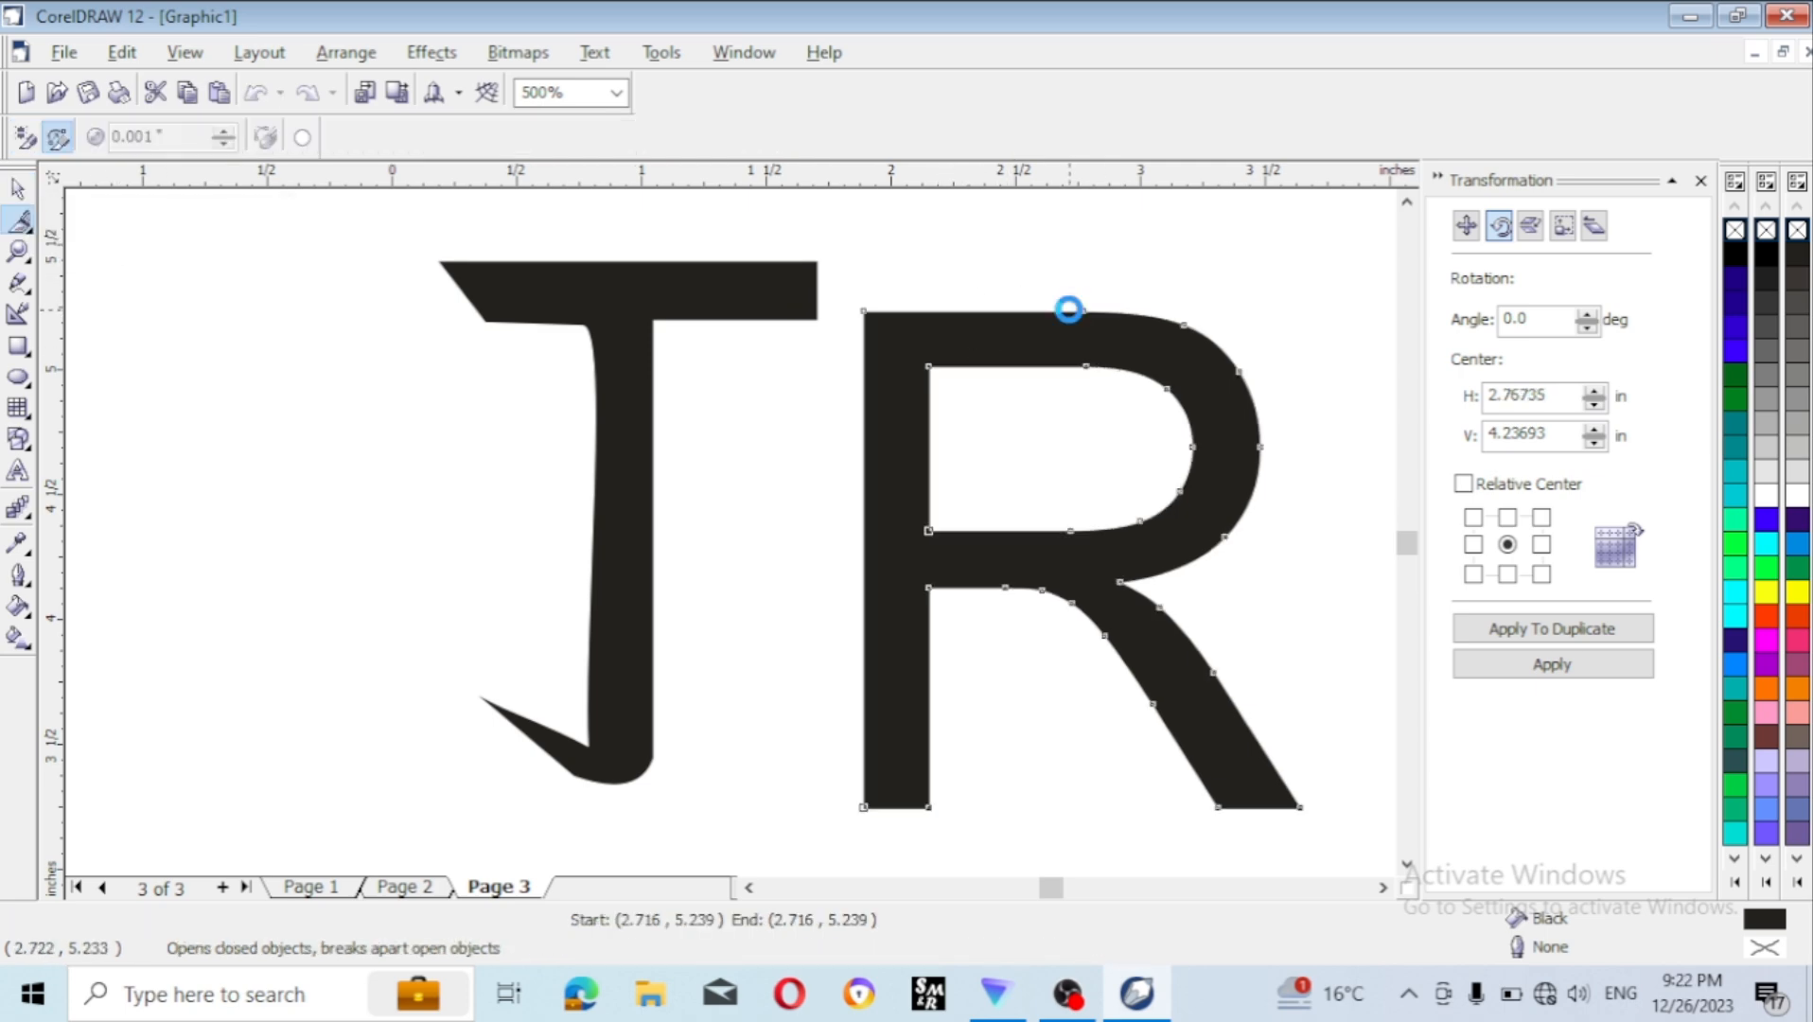
click(863, 805)
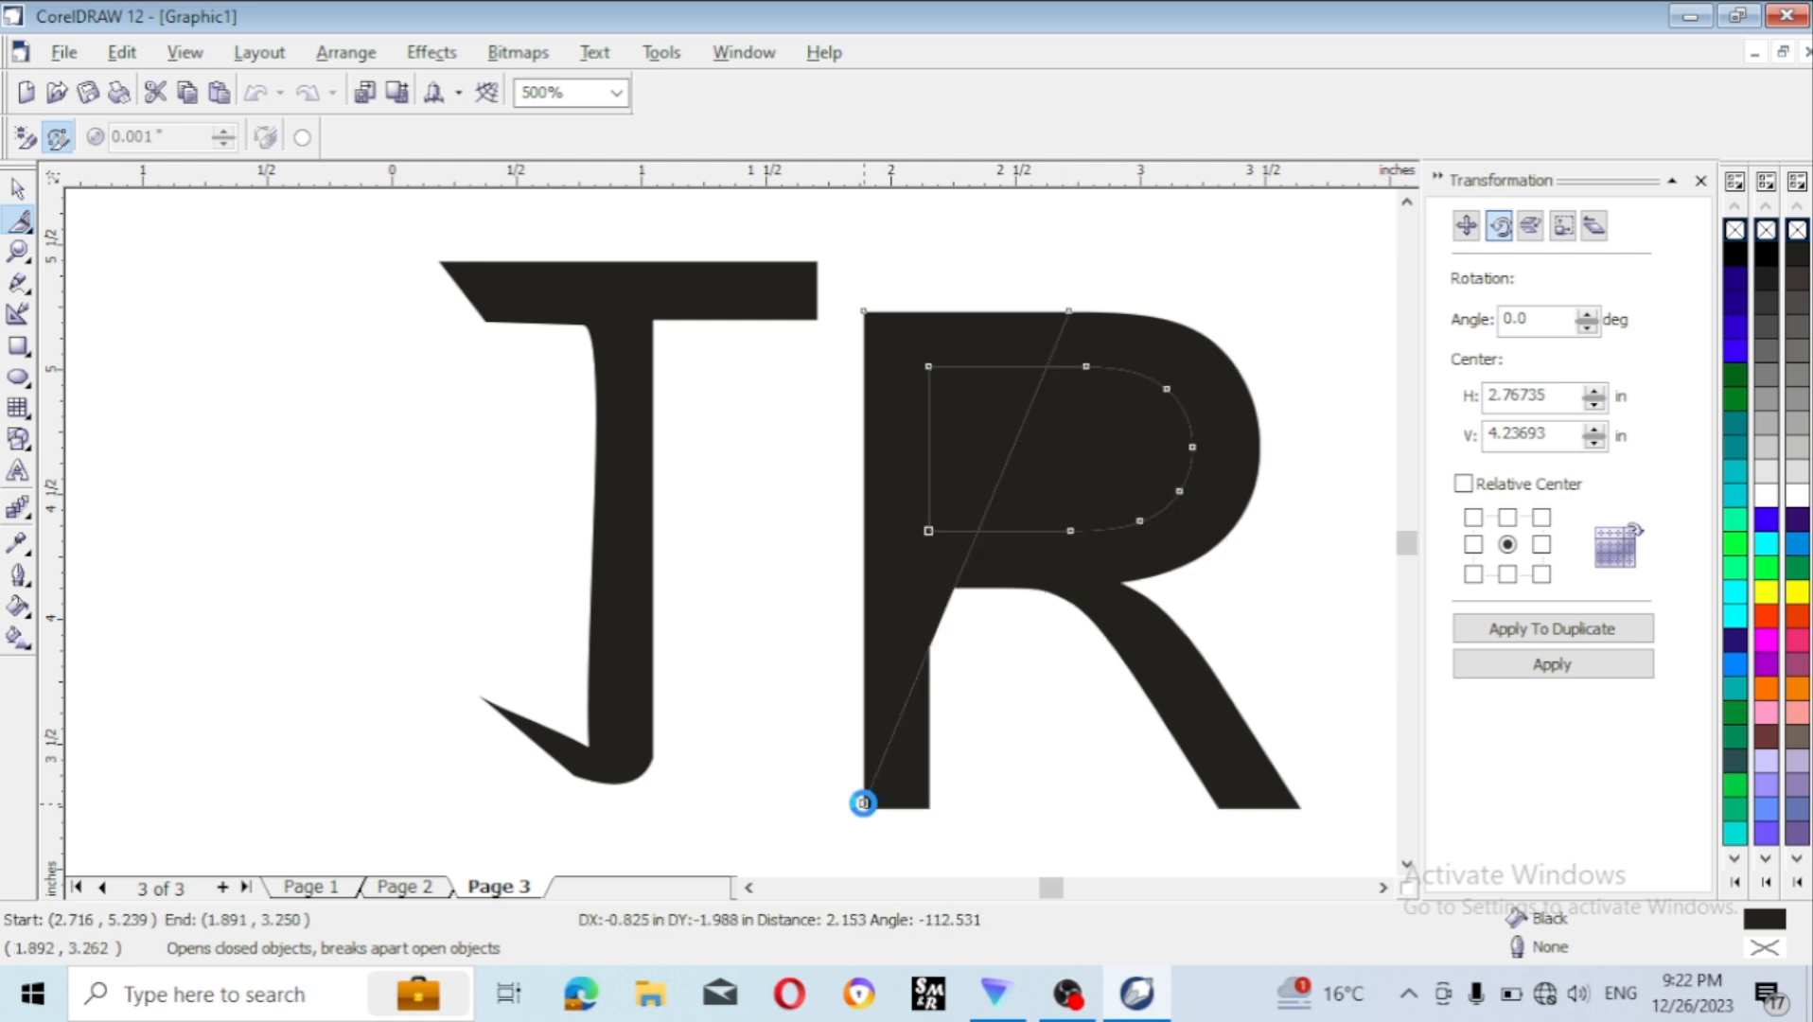
key(space)
- Move the cut-off stem part to the far side of the T and reposition the remaining R beside the T
drag(963, 430, 877, 559)
drag(961, 338, 240, 387)
double_click(1126, 551)
scroll(1202, 688, down, 1)
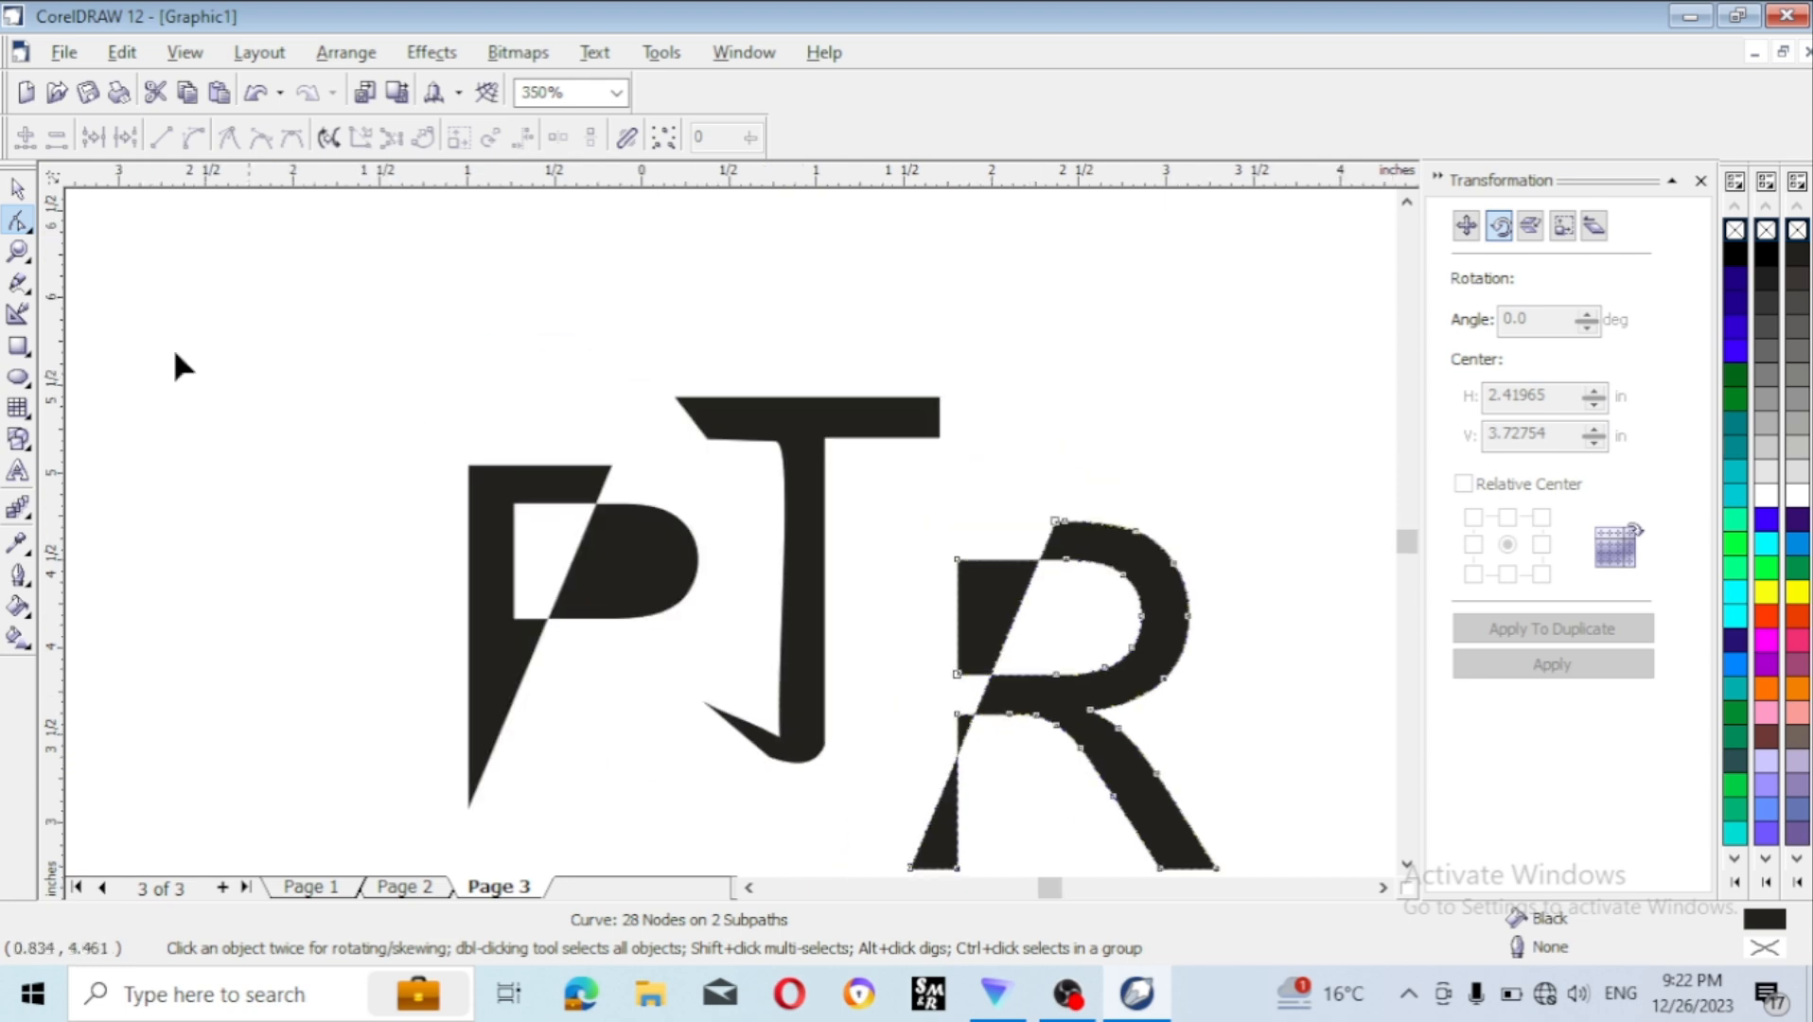
key(space)
drag(1064, 691, 1095, 561)
- Erase the leftover counter piece inside the R's bowl with the 0.25-inch Eraser
click(28, 229)
click(135, 237)
drag(1032, 465, 1011, 496)
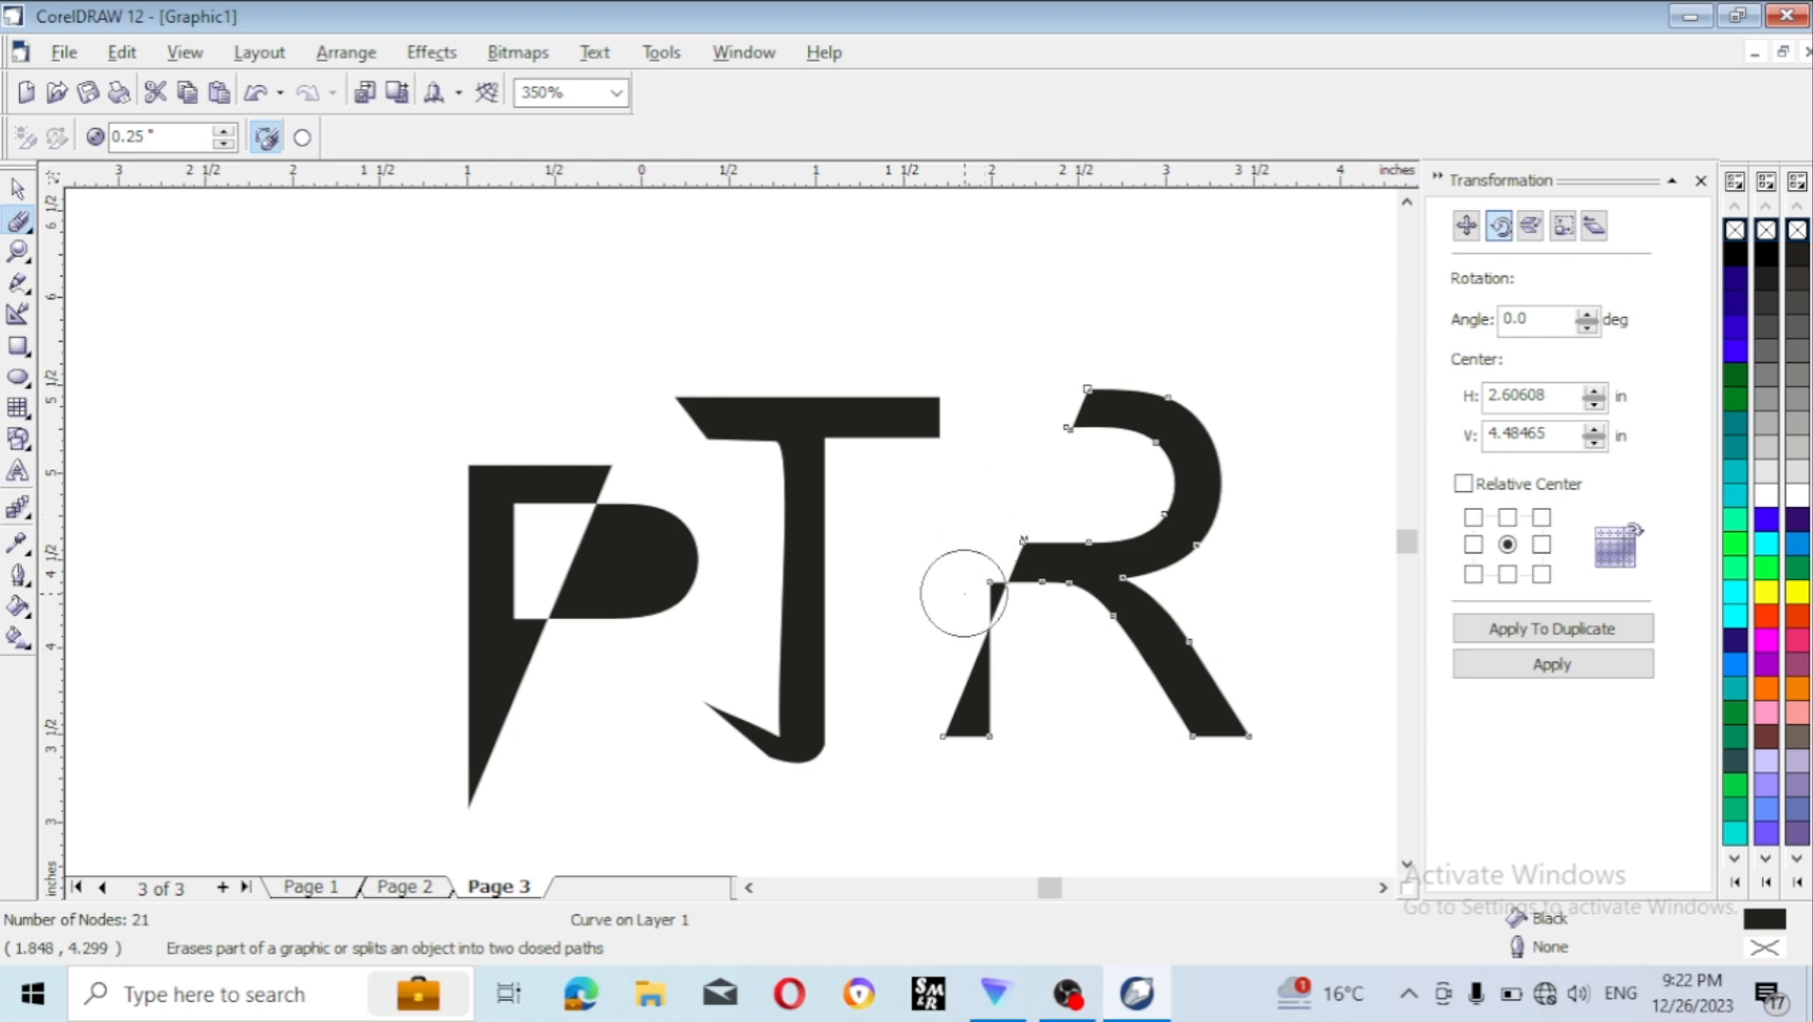
- Delete the cut-off stem piece and move the remaining R up against the T's crossbar
click(17, 189)
click(501, 586)
drag(501, 586, 946, 596)
- Add a node to the R's slanted left edge, bow it outward, and reshape the inner top of the left leg
click(17, 219)
scroll(956, 686, up, 2)
right_click(811, 569)
click(811, 575)
click(194, 139)
drag(809, 570, 844, 593)
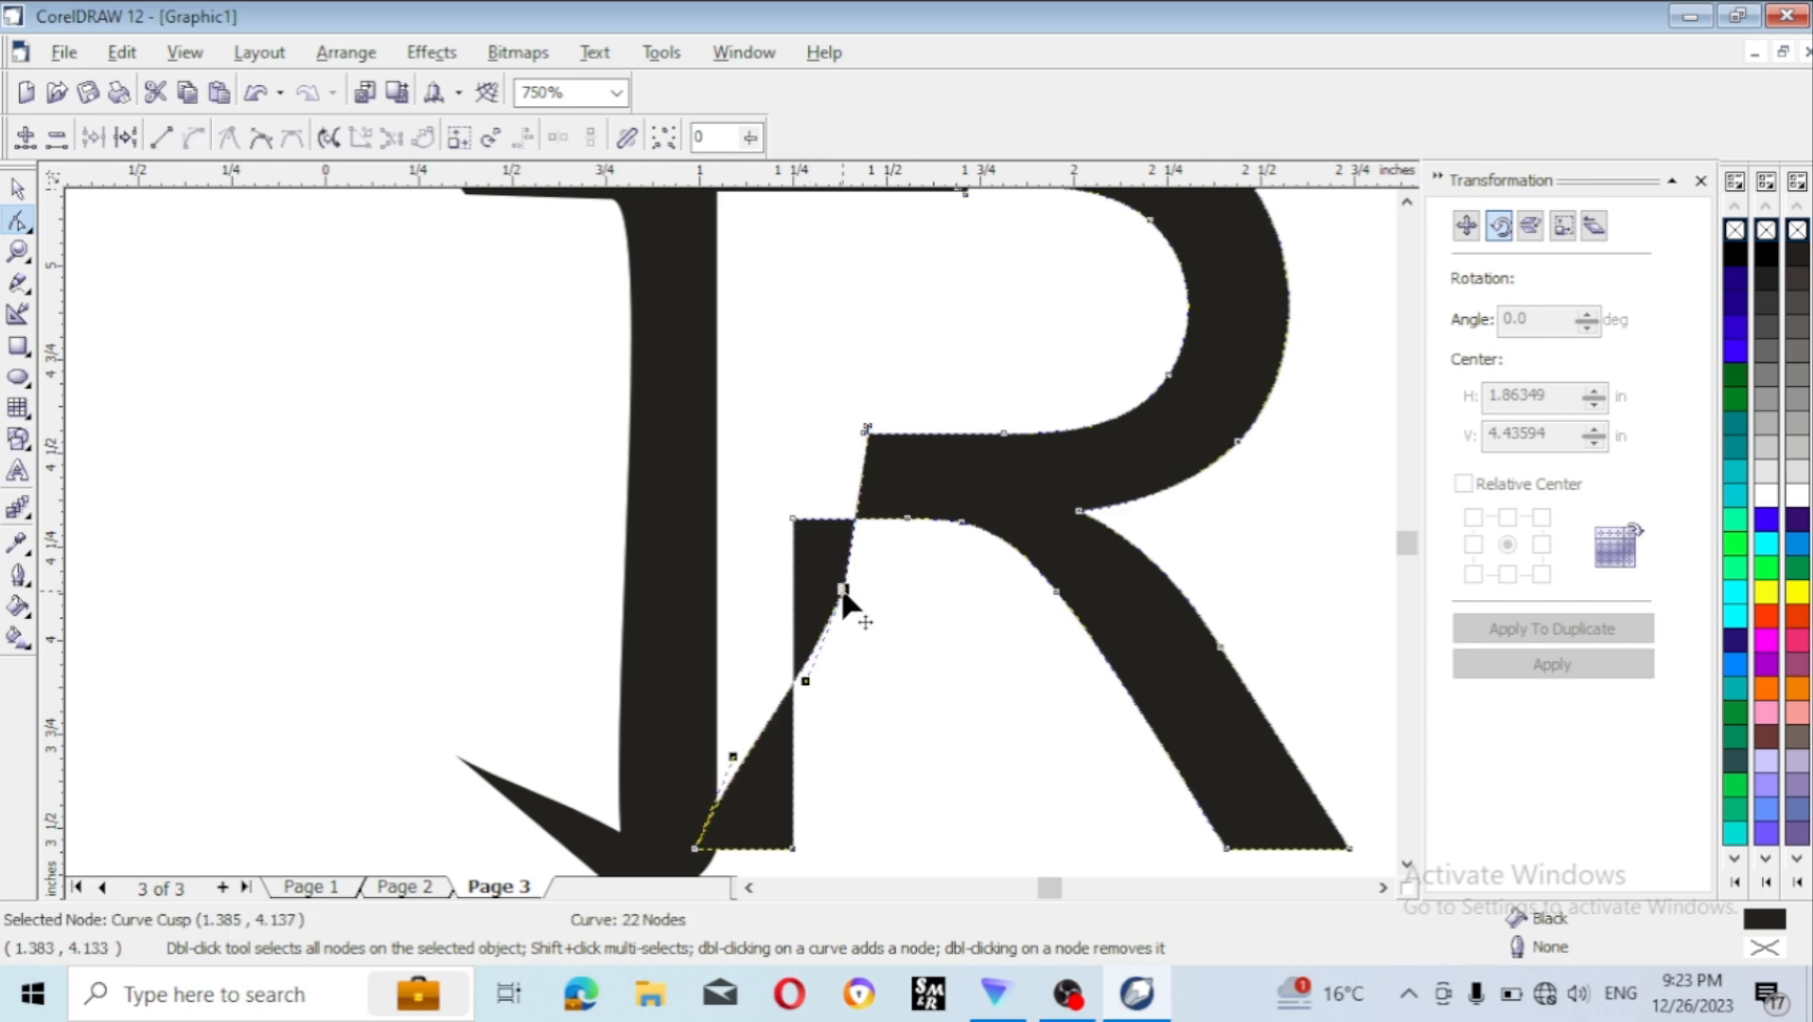
drag(793, 523, 907, 521)
right_click(855, 504)
click(863, 523)
- Examine the whole TR monogram and the joint between the two letters
scroll(909, 596, down, 3)
click(17, 190)
click(464, 501)
scroll(845, 577, up, 2)
click(1382, 889)
mouse_move(1407, 543)
mouse_down()
mouse_move(1407, 566)
mouse_move(1405, 538)
mouse_up()
click(1407, 864)
click(1407, 210)
click(1407, 865)
click(1407, 865)
click(1407, 865)
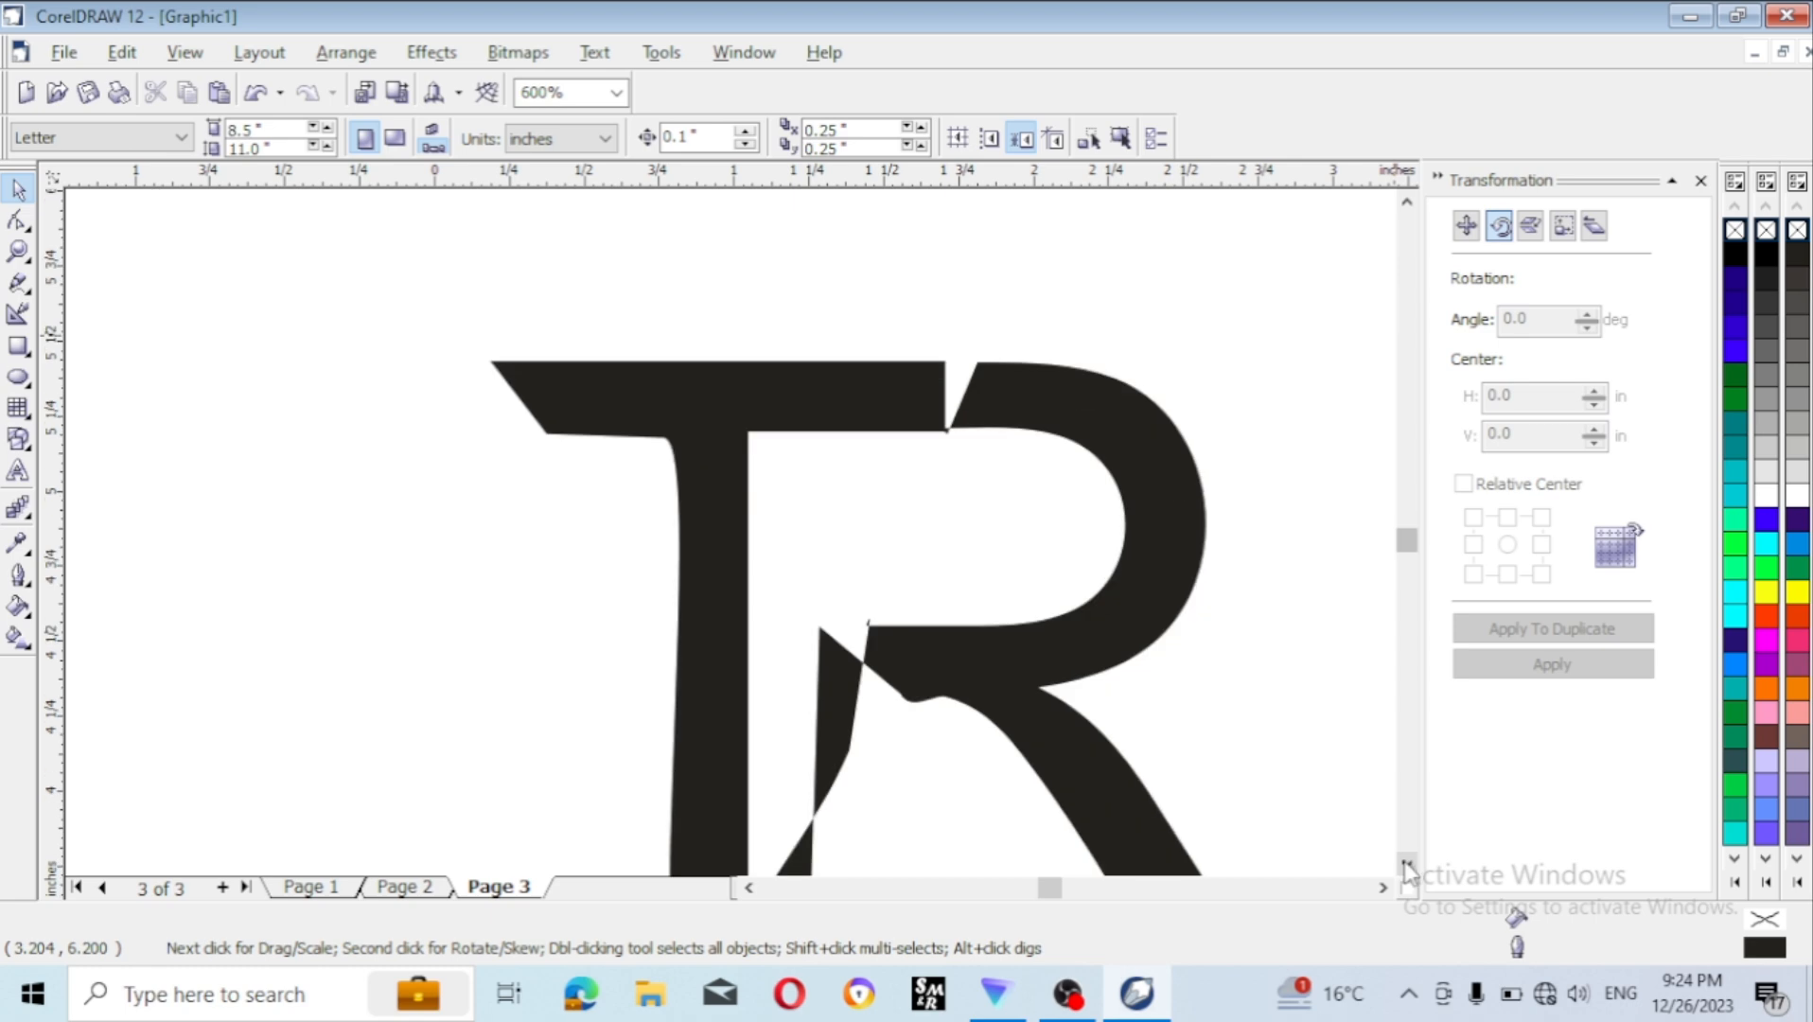
click(1407, 865)
click(1408, 865)
- Delete the cluster of nodes where the R's bowl and left leg meet
click(888, 539)
drag(945, 594, 1017, 675)
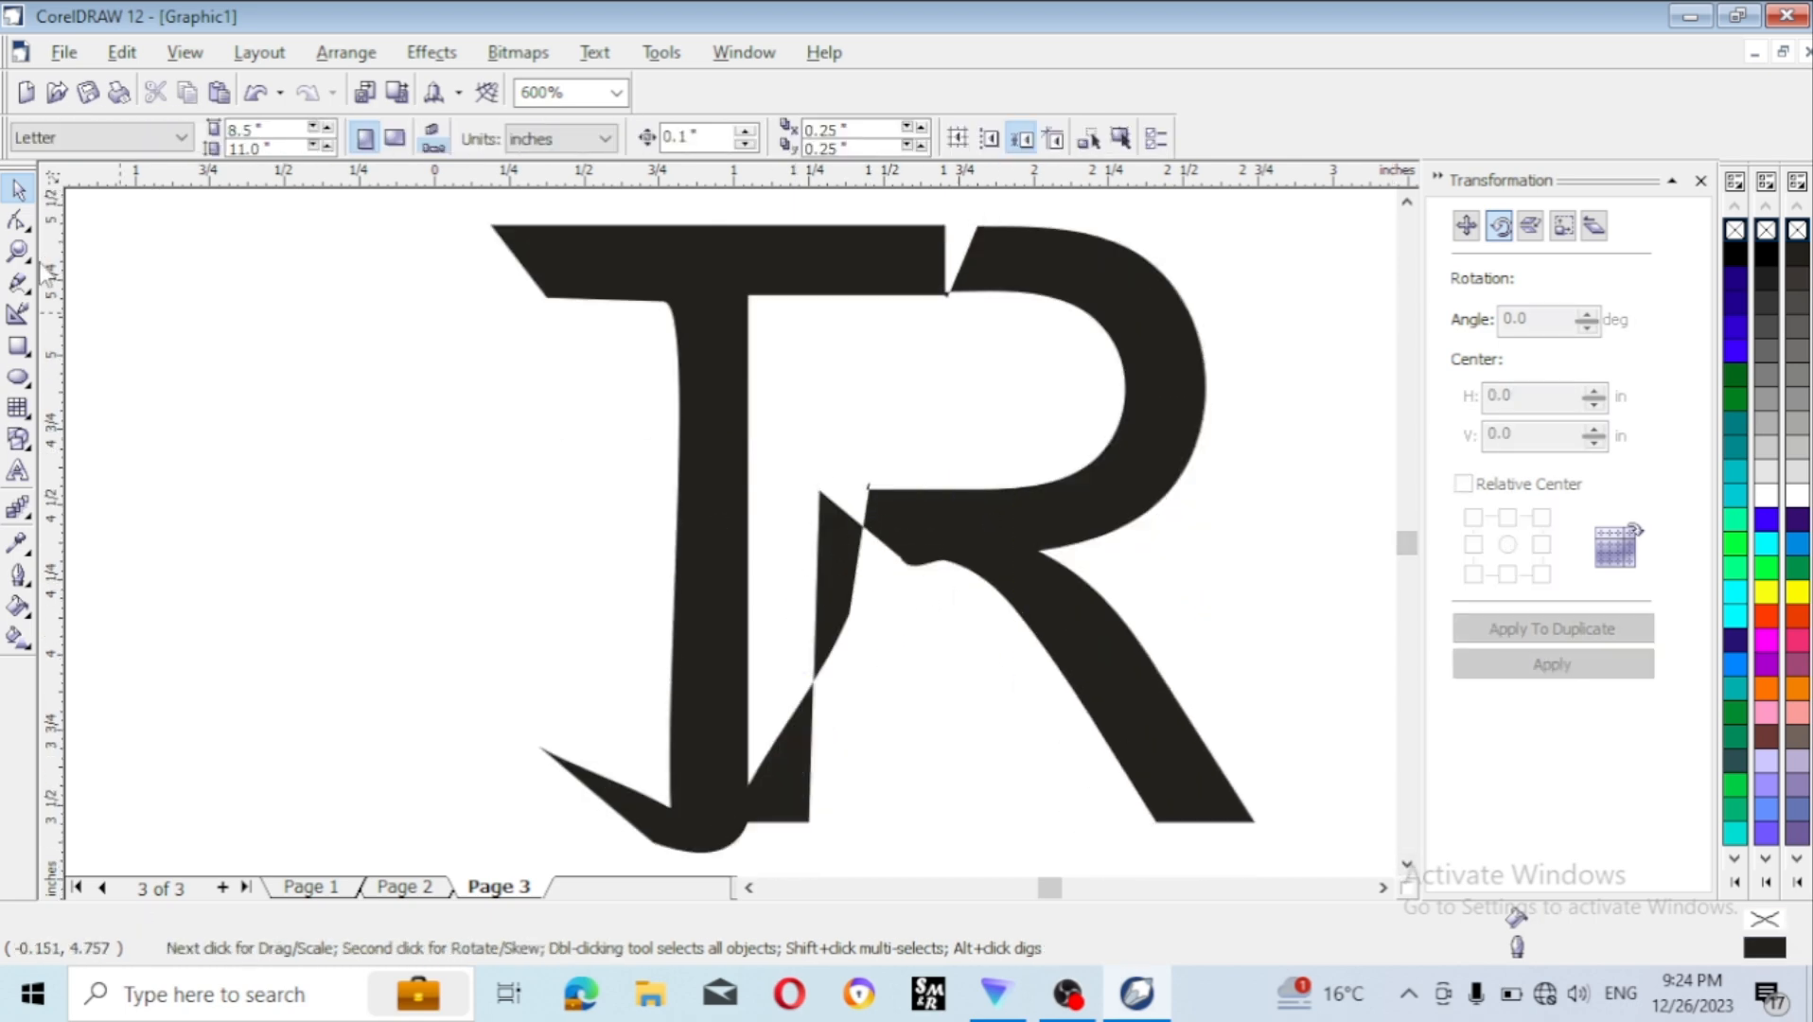
click(17, 221)
click(949, 533)
drag(793, 456, 1025, 640)
key(Delete)
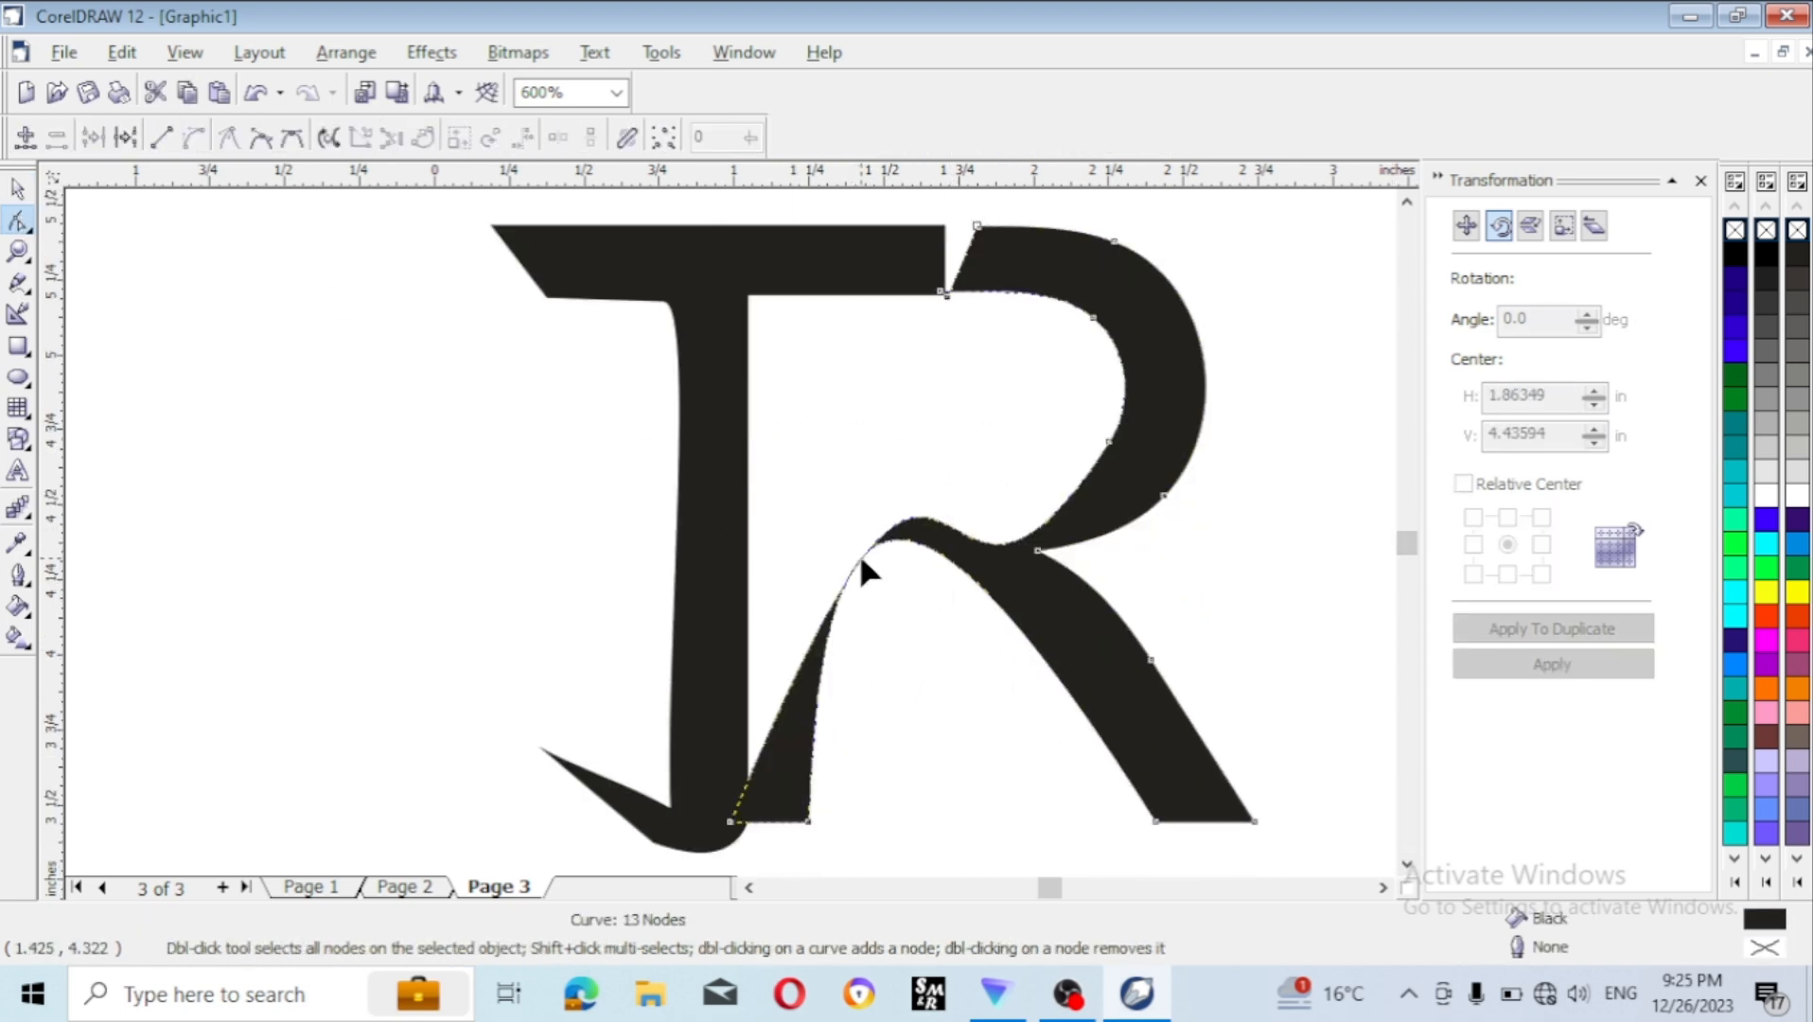
- Add a node at the R's junction and adjust the left foot's curve handle to shape the arch between the legs
right_click(897, 517)
click(932, 536)
drag(957, 496, 920, 463)
click(954, 751)
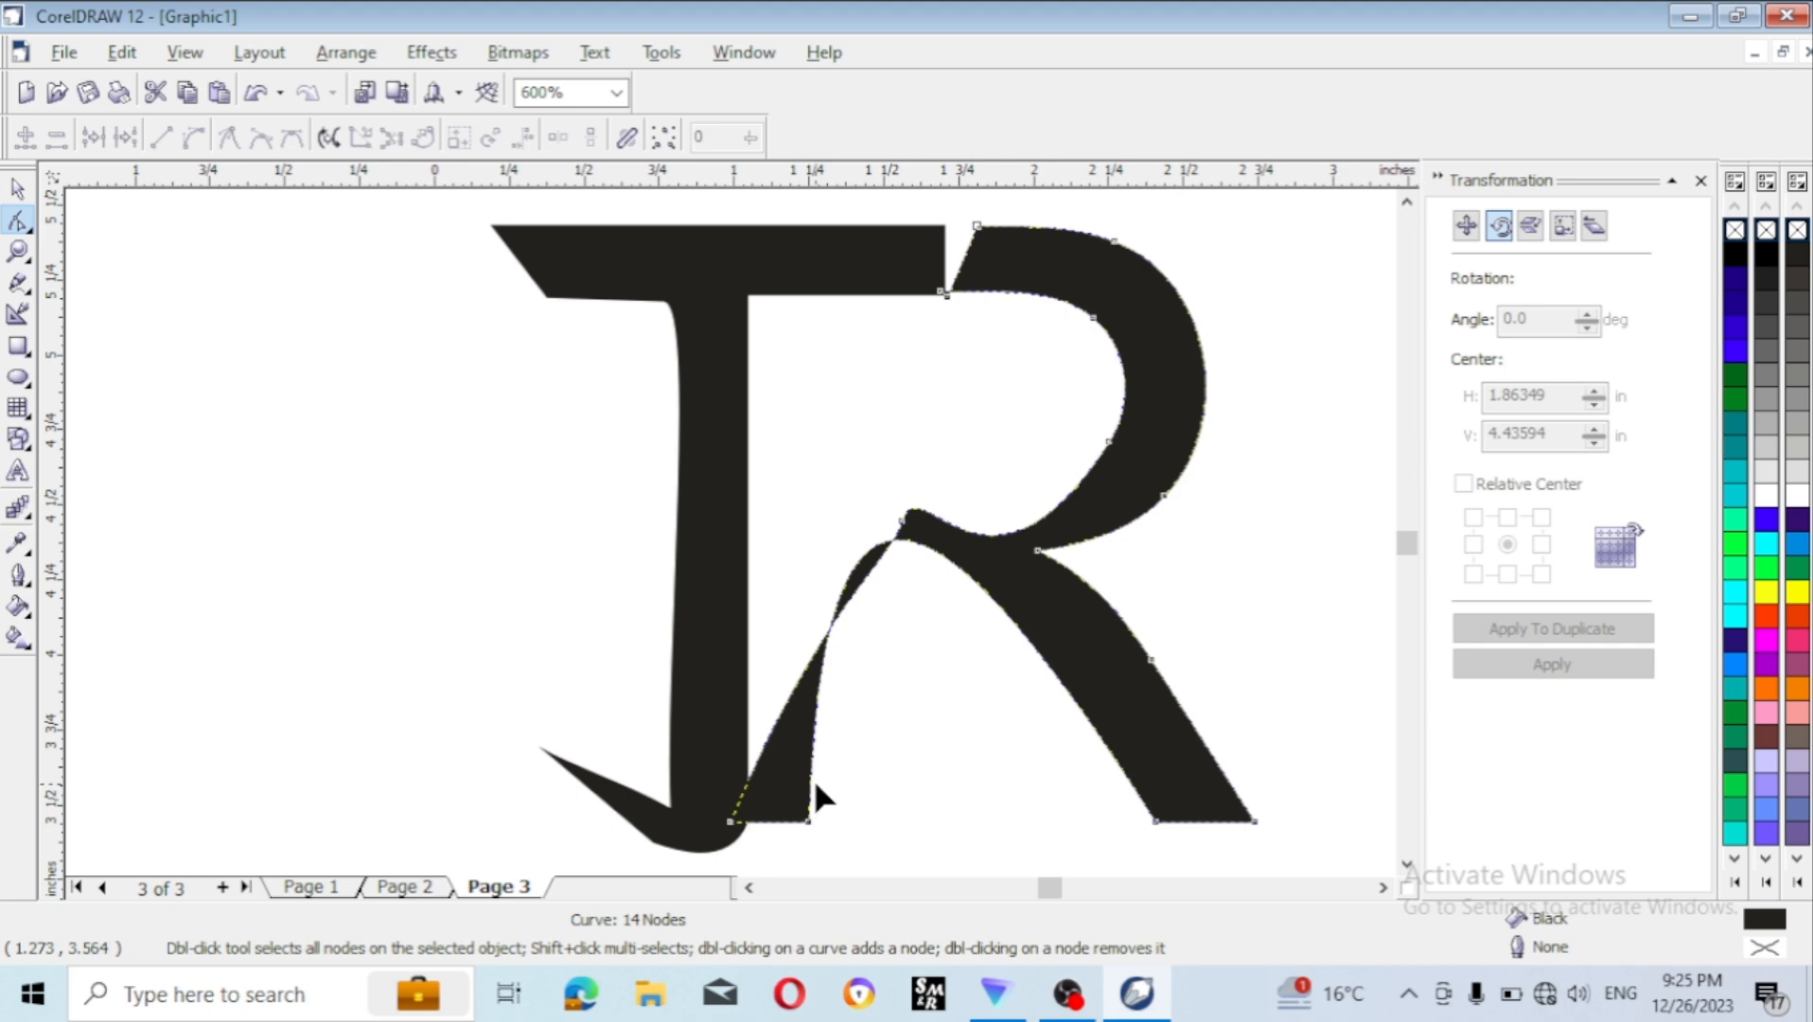
click(807, 820)
drag(830, 408, 820, 463)
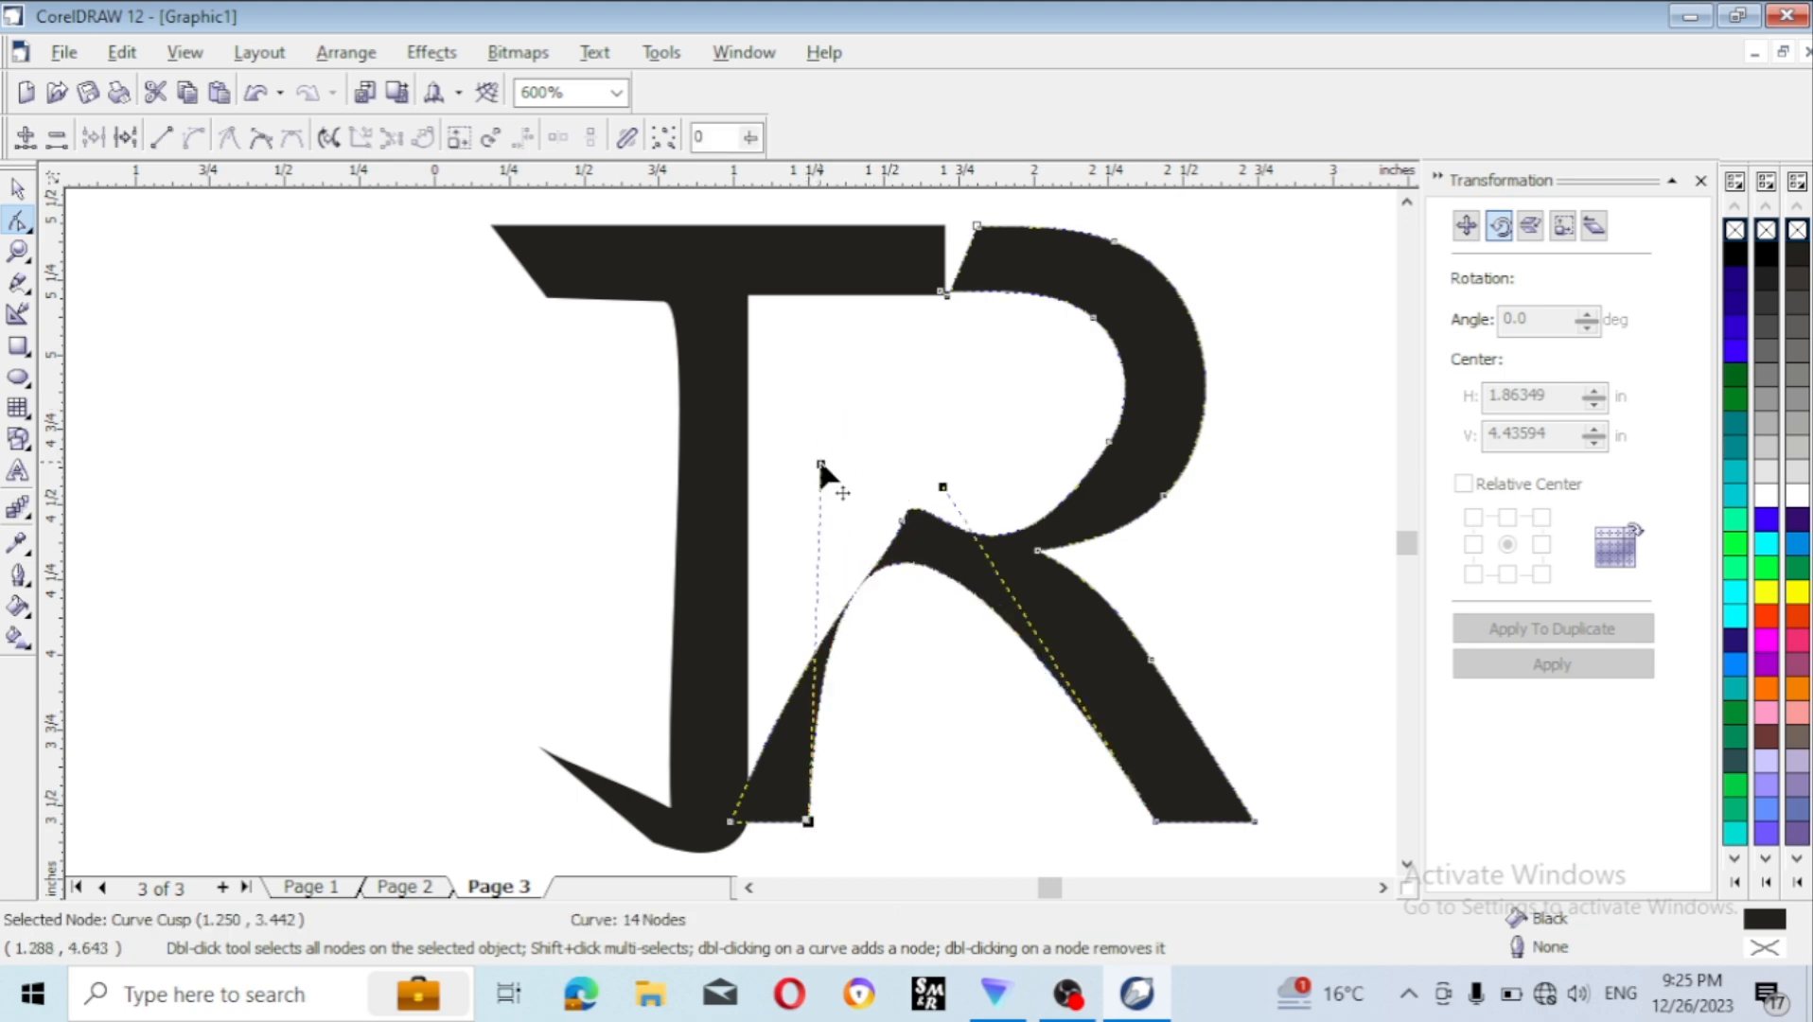
- Add a node to the bottom edge of the R's left foot and pull it out along the T's hook
click(776, 821)
scroll(819, 842, down, 1)
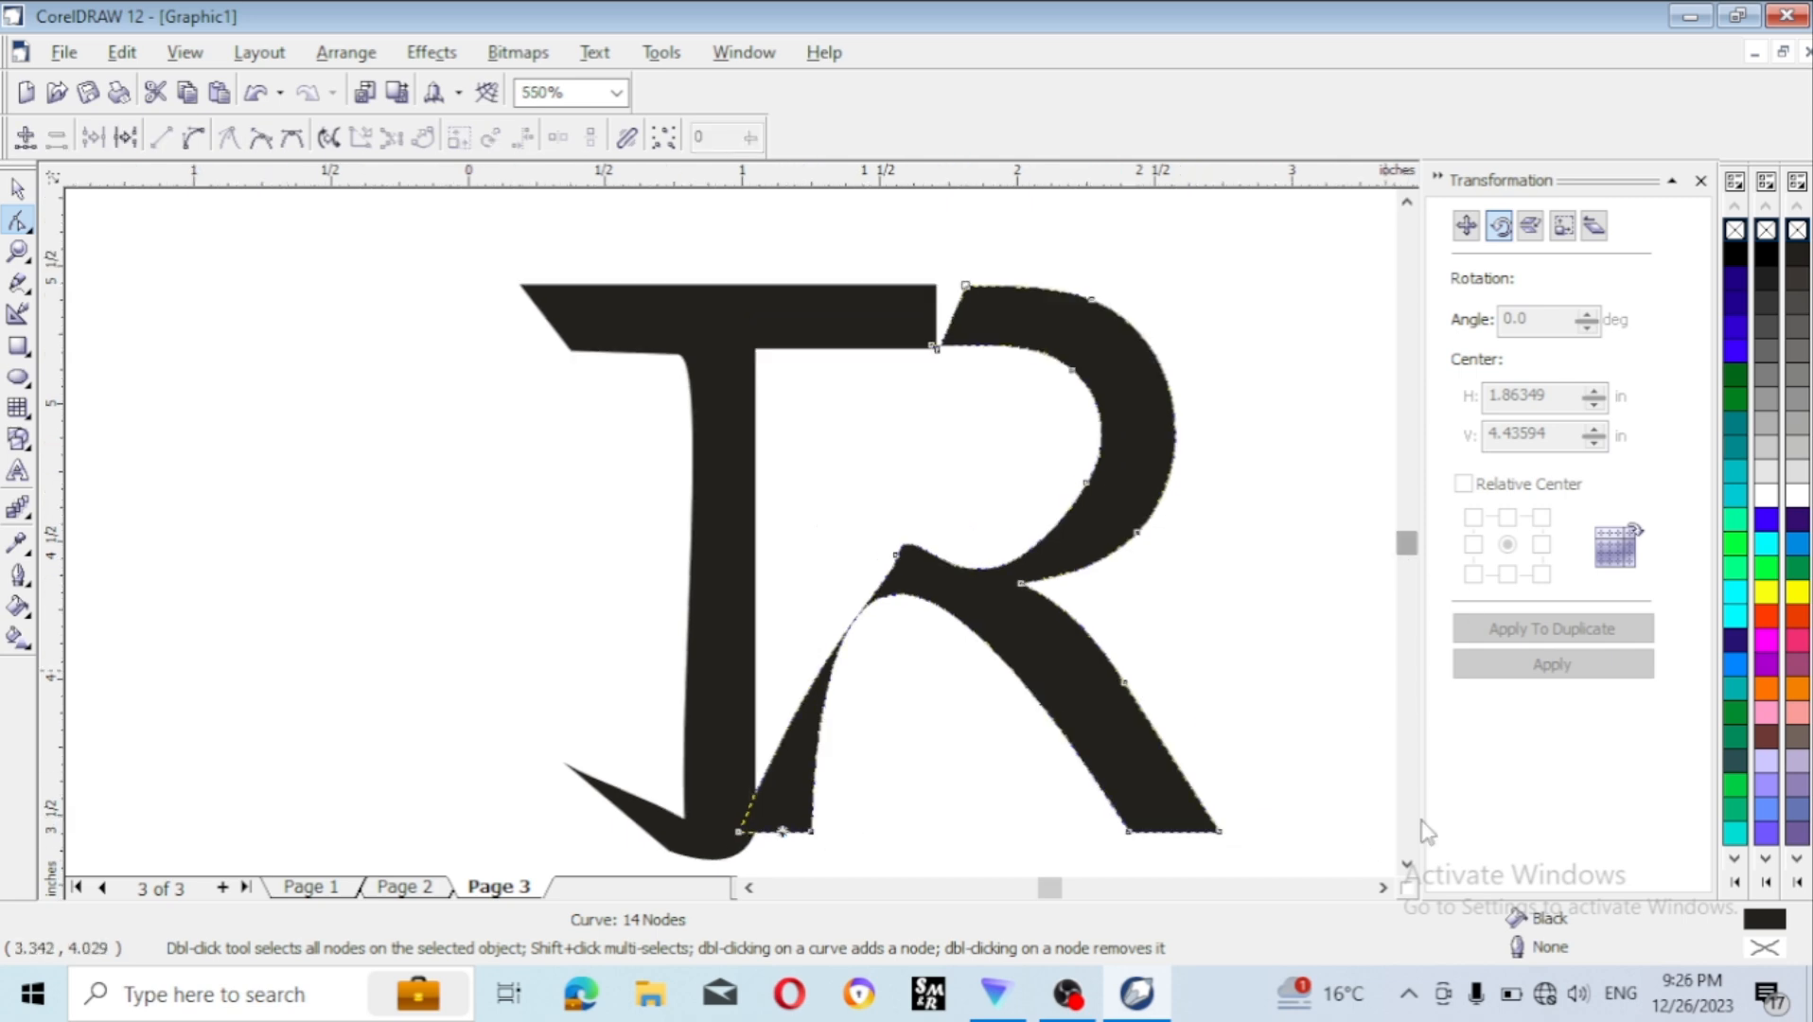
click(1407, 863)
right_click(782, 560)
click(789, 575)
drag(778, 560, 592, 513)
- Add a lower node to the R's extended foot and curve its edges into a tail beneath the T's hook
right_click(713, 539)
click(730, 557)
click(194, 139)
drag(763, 553, 716, 616)
click(804, 561)
click(811, 559)
drag(781, 554, 714, 578)
click(740, 561)
click(590, 513)
click(642, 557)
click(677, 558)
- Fill the R with blue and the T with red
click(1767, 520)
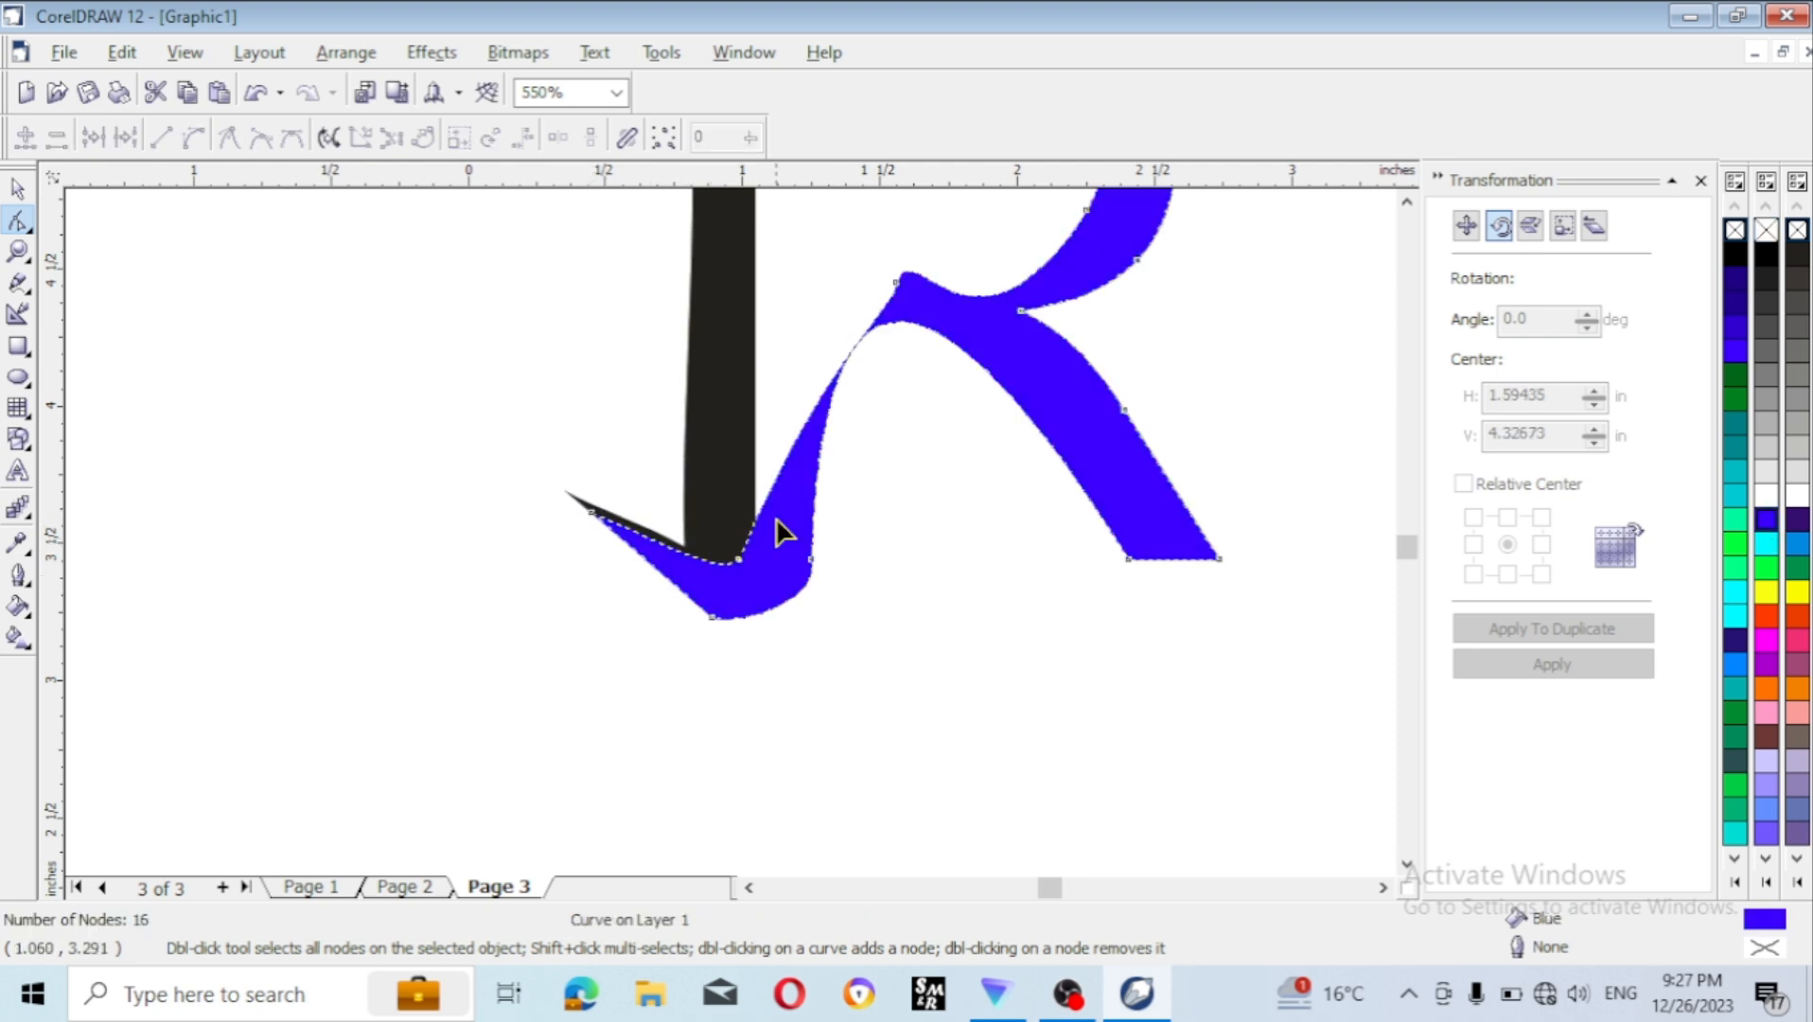
scroll(979, 639, down, 2)
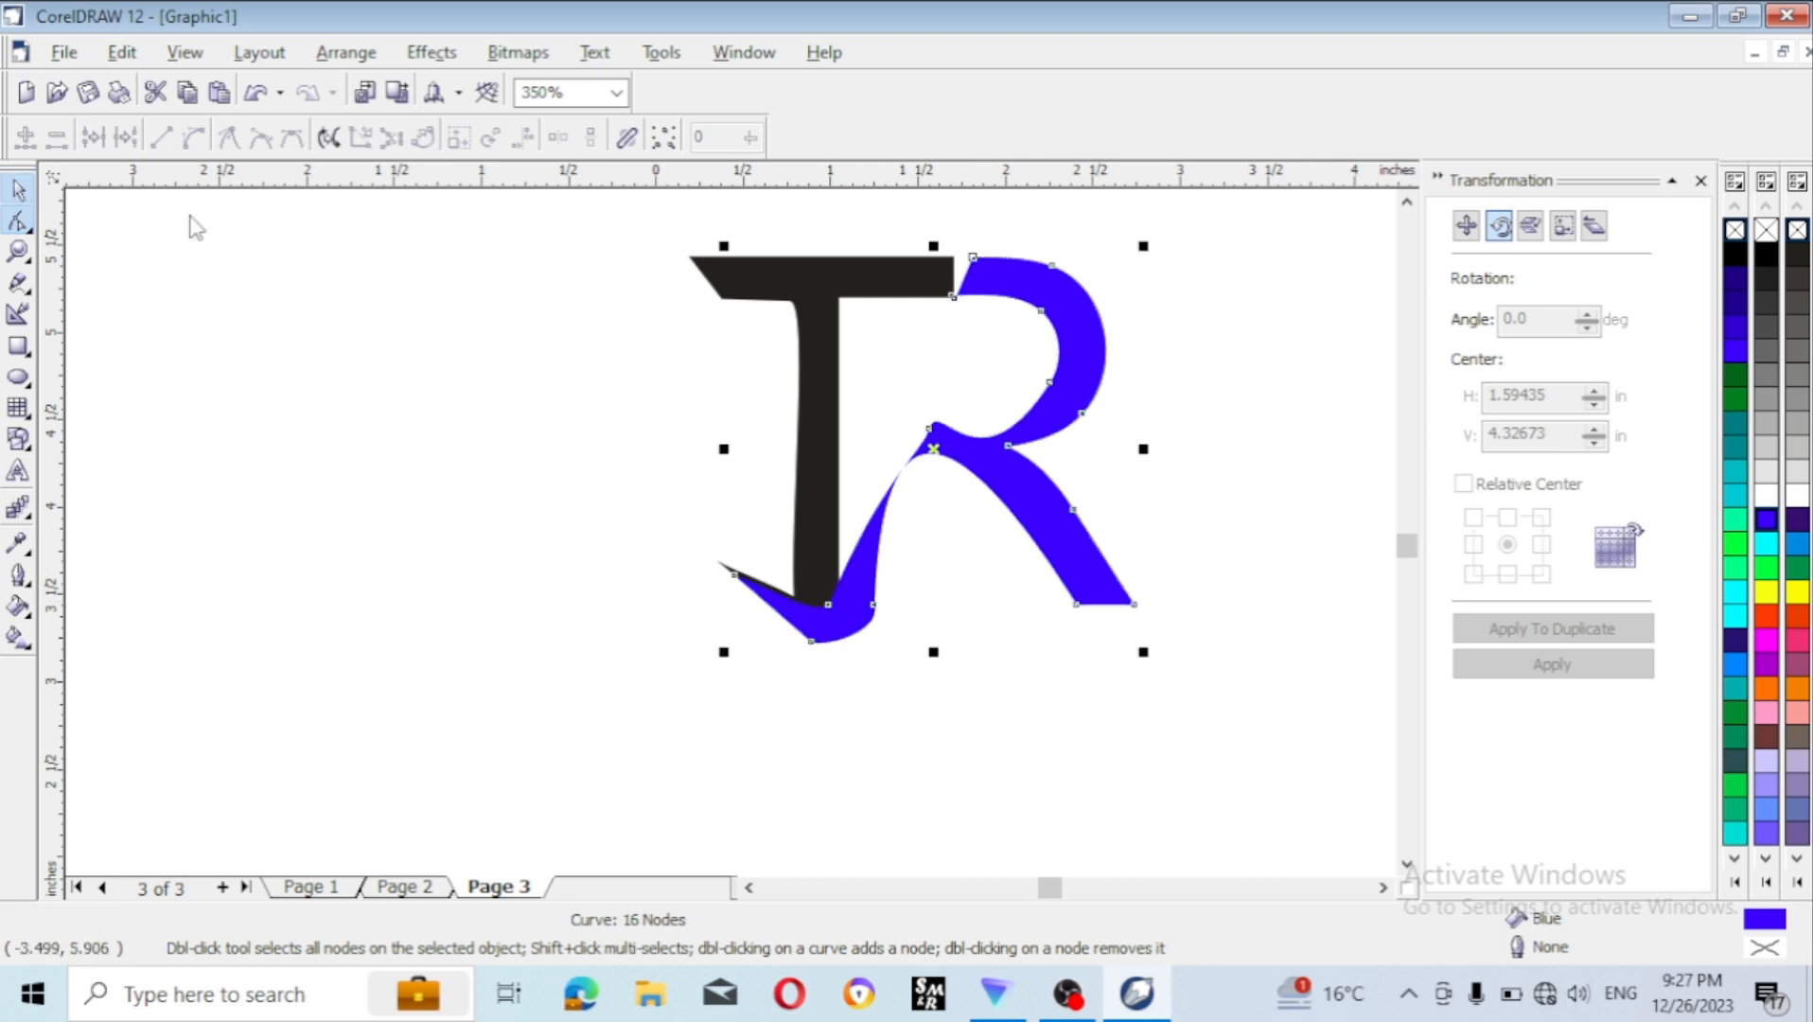
key(space)
click(846, 275)
click(1766, 616)
click(1079, 458)
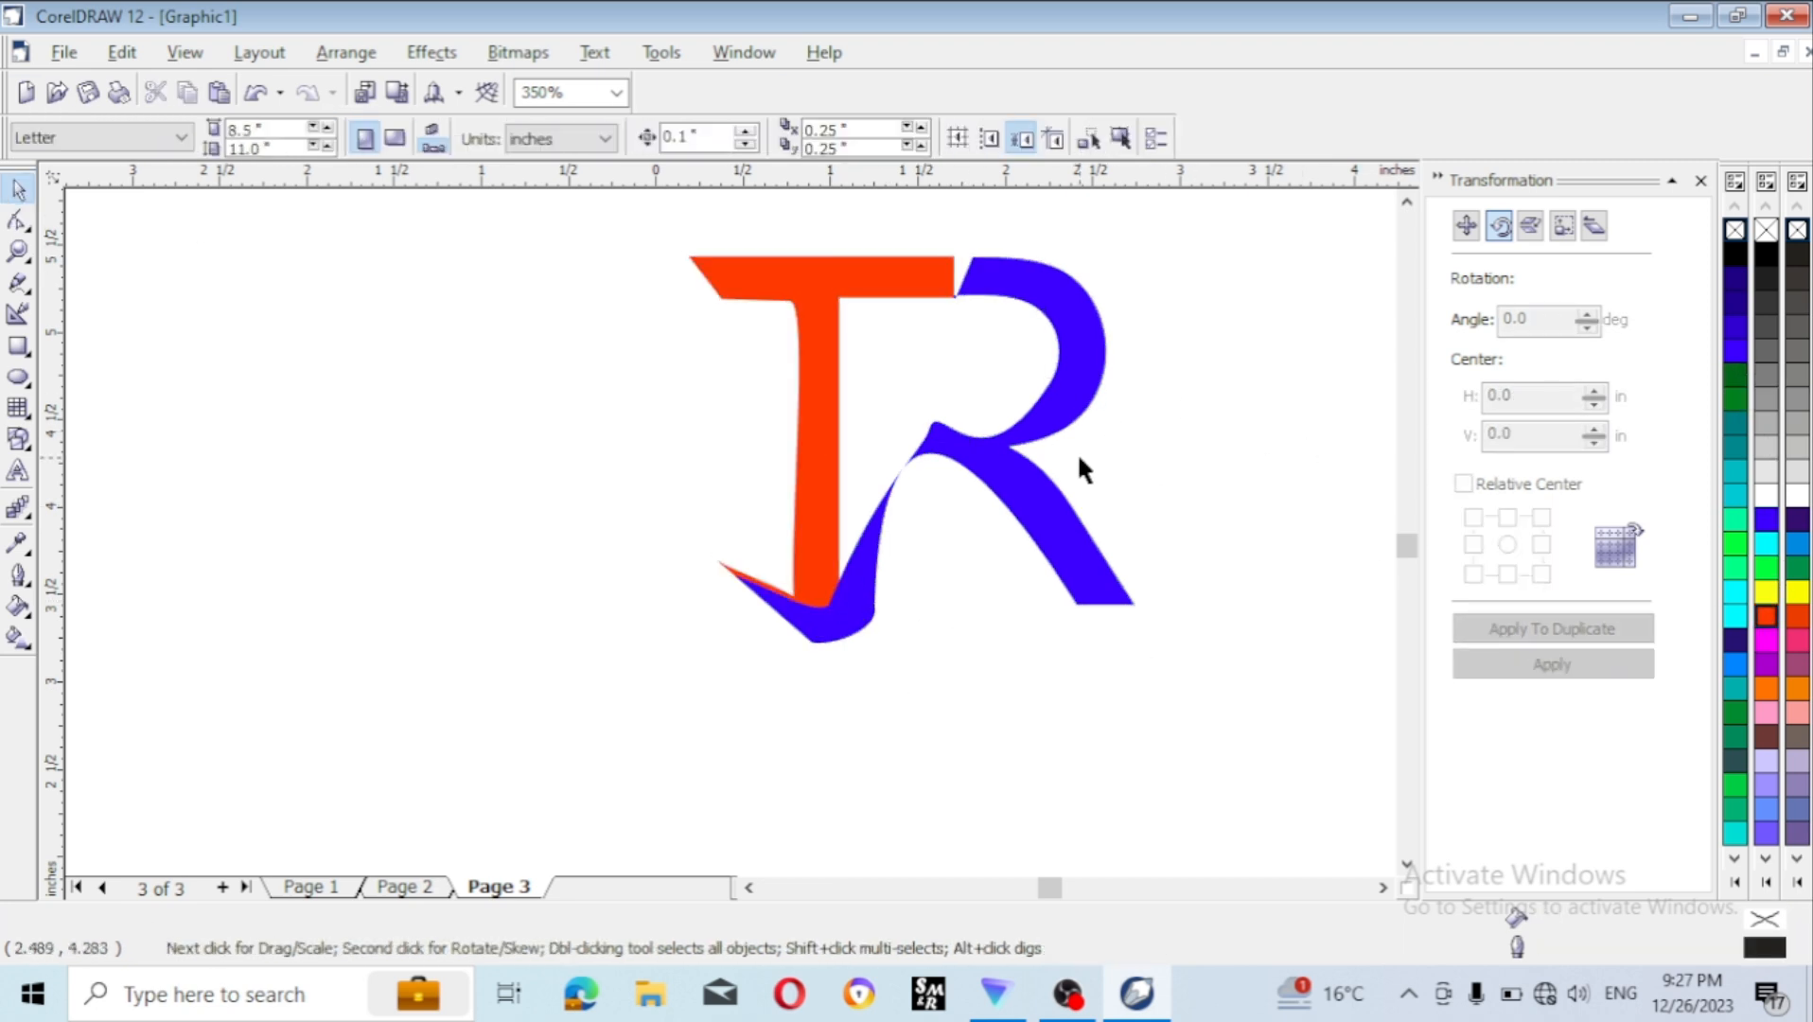
- Group the T and R and move the monogram to an empty area on the left
scroll(1079, 458, down, 2)
drag(997, 452, 1101, 433)
key(Escape)
key(Escape)
drag(746, 258, 1150, 591)
key(ctrl+g)
drag(893, 383, 360, 359)
- Draw a near-circular ellipse about 3.56 by 3.48 inches beside the monogram and fill it yellow
key(F7)
drag(804, 343, 1180, 710)
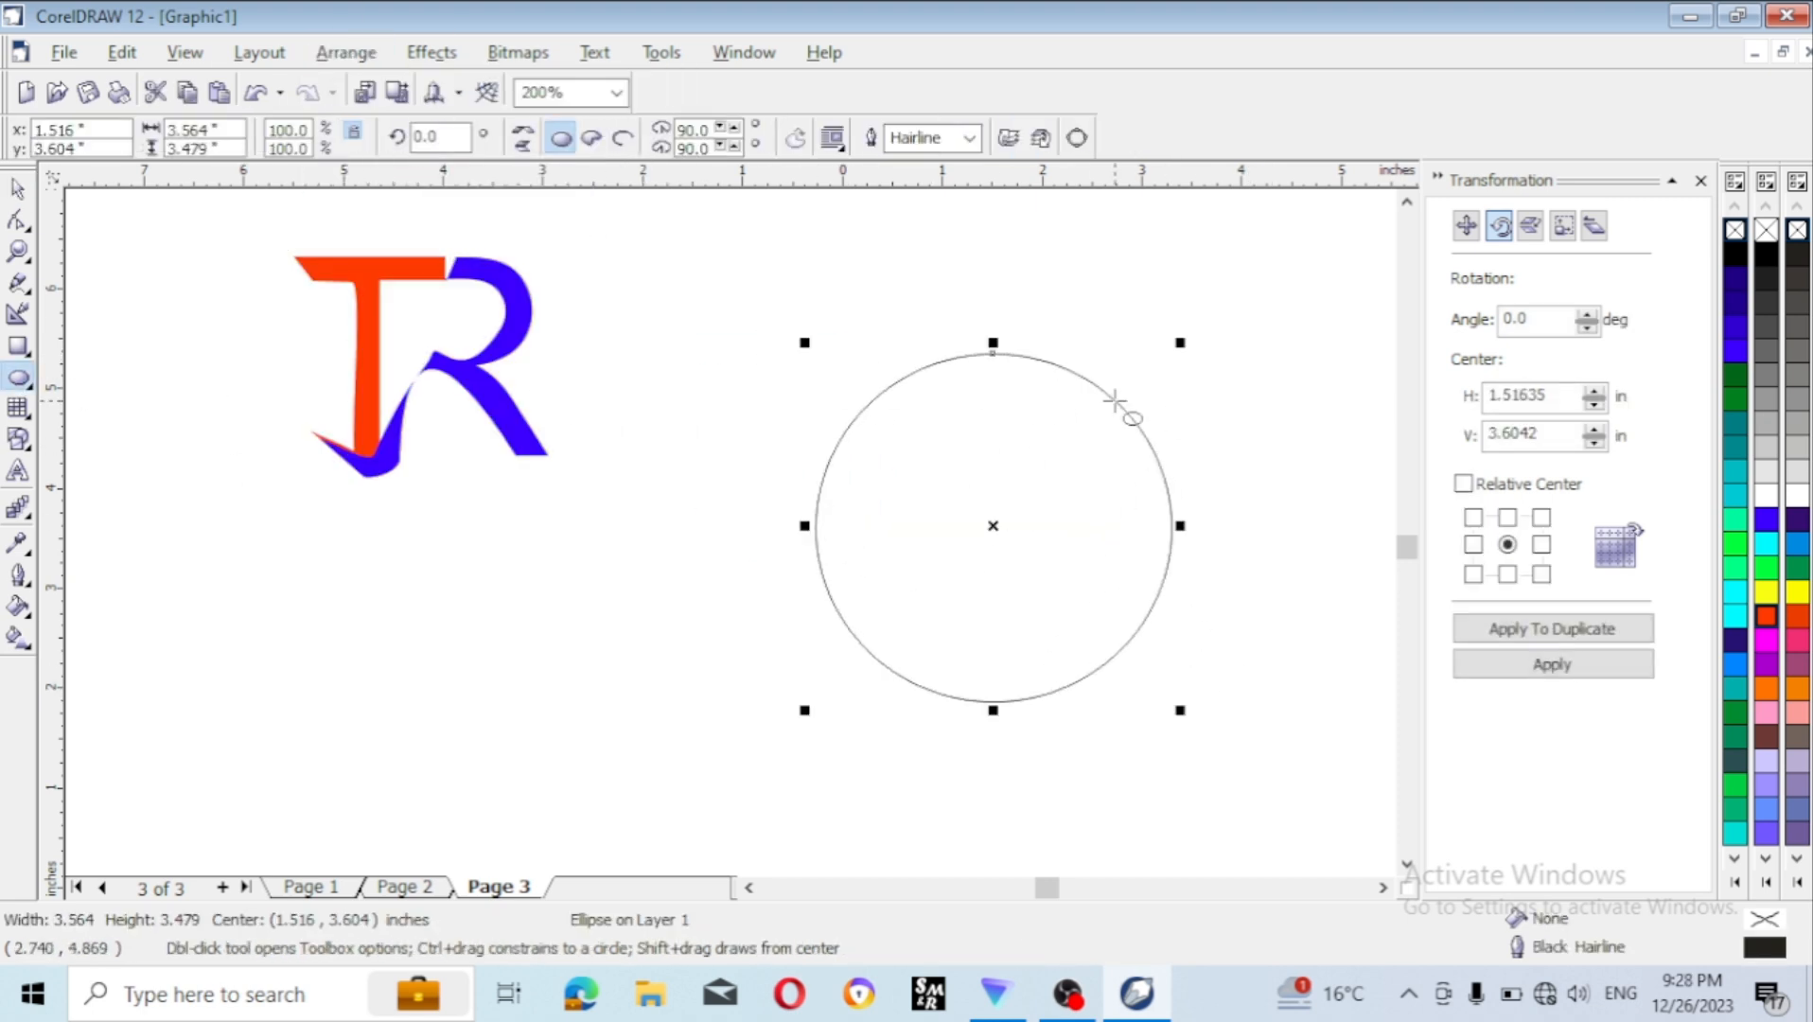
click(1765, 592)
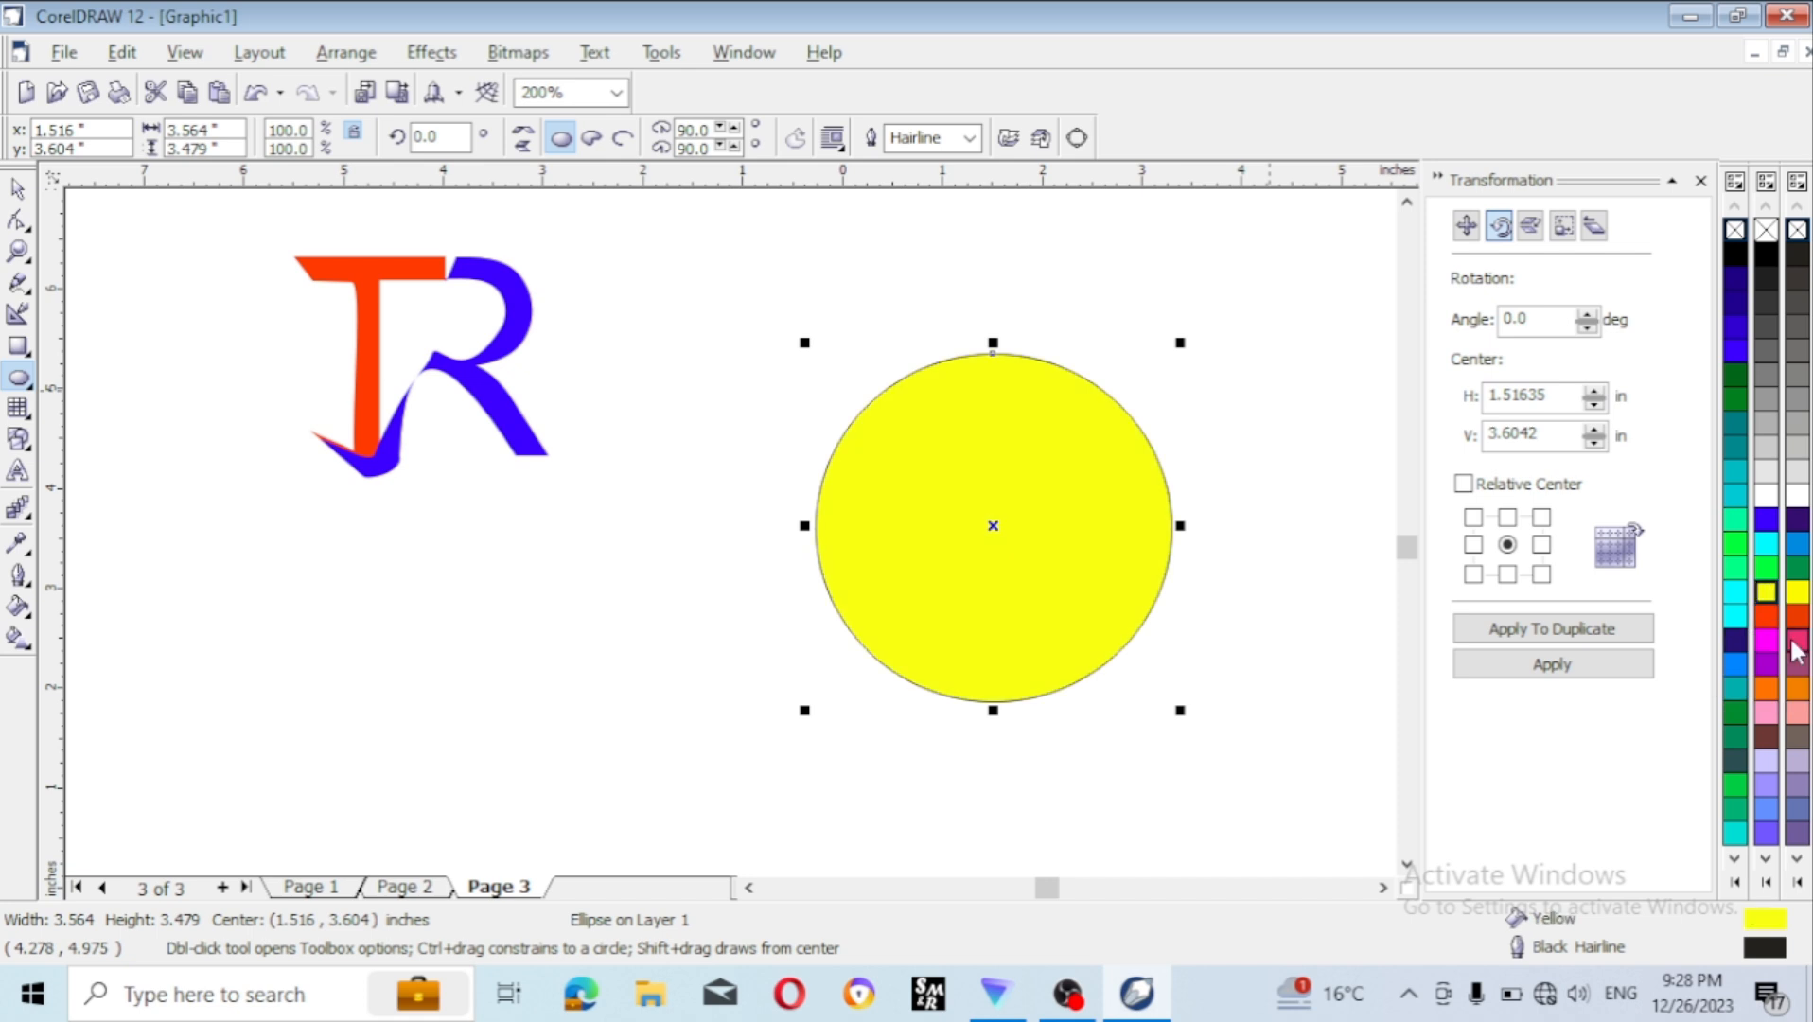
- Make a smaller concentric copy of the yellow circle and fill it white
click(17, 187)
click(854, 457)
click(854, 457)
drag(1180, 710, 1144, 681)
click(1766, 494)
- Select both circles and group them
drag(1197, 733, 773, 316)
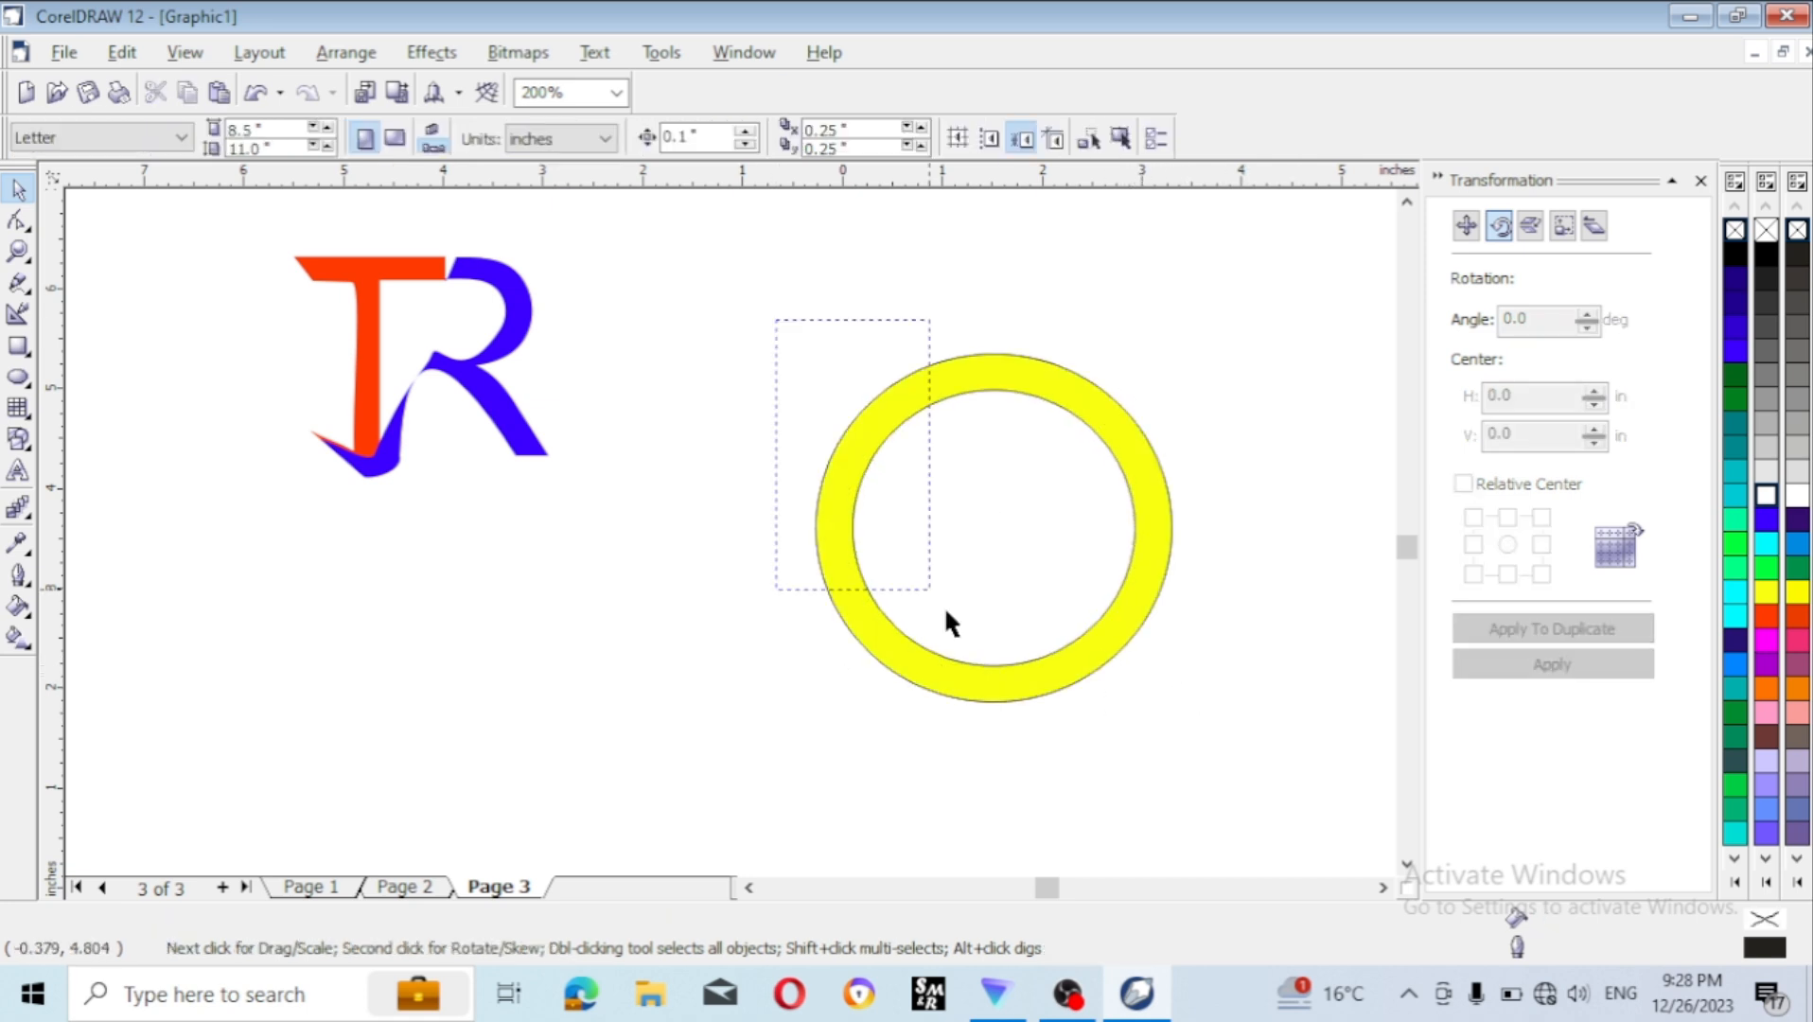
click(333, 55)
click(428, 208)
- Move the TR monogram onto the circles and bring it to the front
drag(467, 368, 1028, 548)
click(362, 55)
mouse_move(398, 187)
click(743, 176)
- Resize the TR monogram to fit inside the inner circle and center it there
drag(1117, 666, 1046, 603)
drag(965, 513, 1022, 538)
drag(903, 453, 878, 431)
drag(1043, 542, 993, 533)
- Fill the grouped circles with light blue
click(1153, 539)
click(1797, 544)
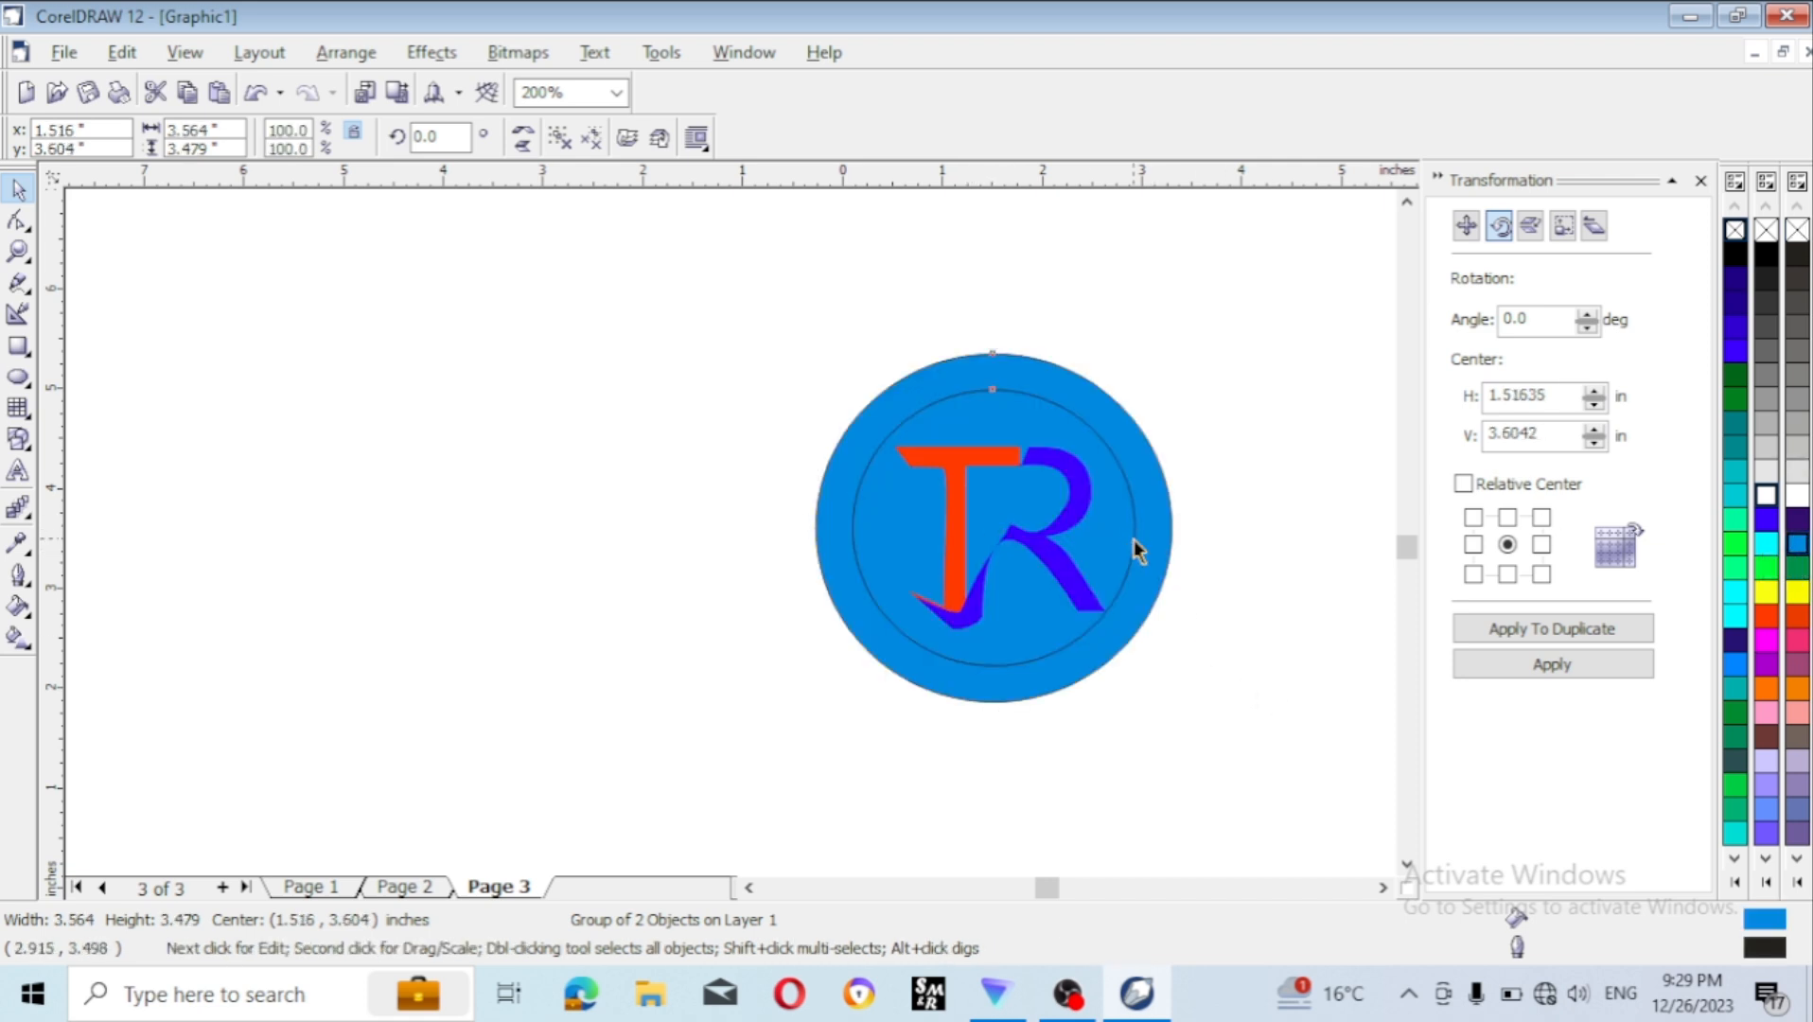
- Ungroup the two circles and fill the outer circle with yellow
click(1128, 529)
key(ctrl+u)
key(Escape)
click(1139, 522)
click(1797, 593)
- Fill the inner circle with medium spring green
click(1079, 517)
click(1128, 513)
click(1766, 617)
click(1736, 689)
click(1736, 736)
click(1736, 519)
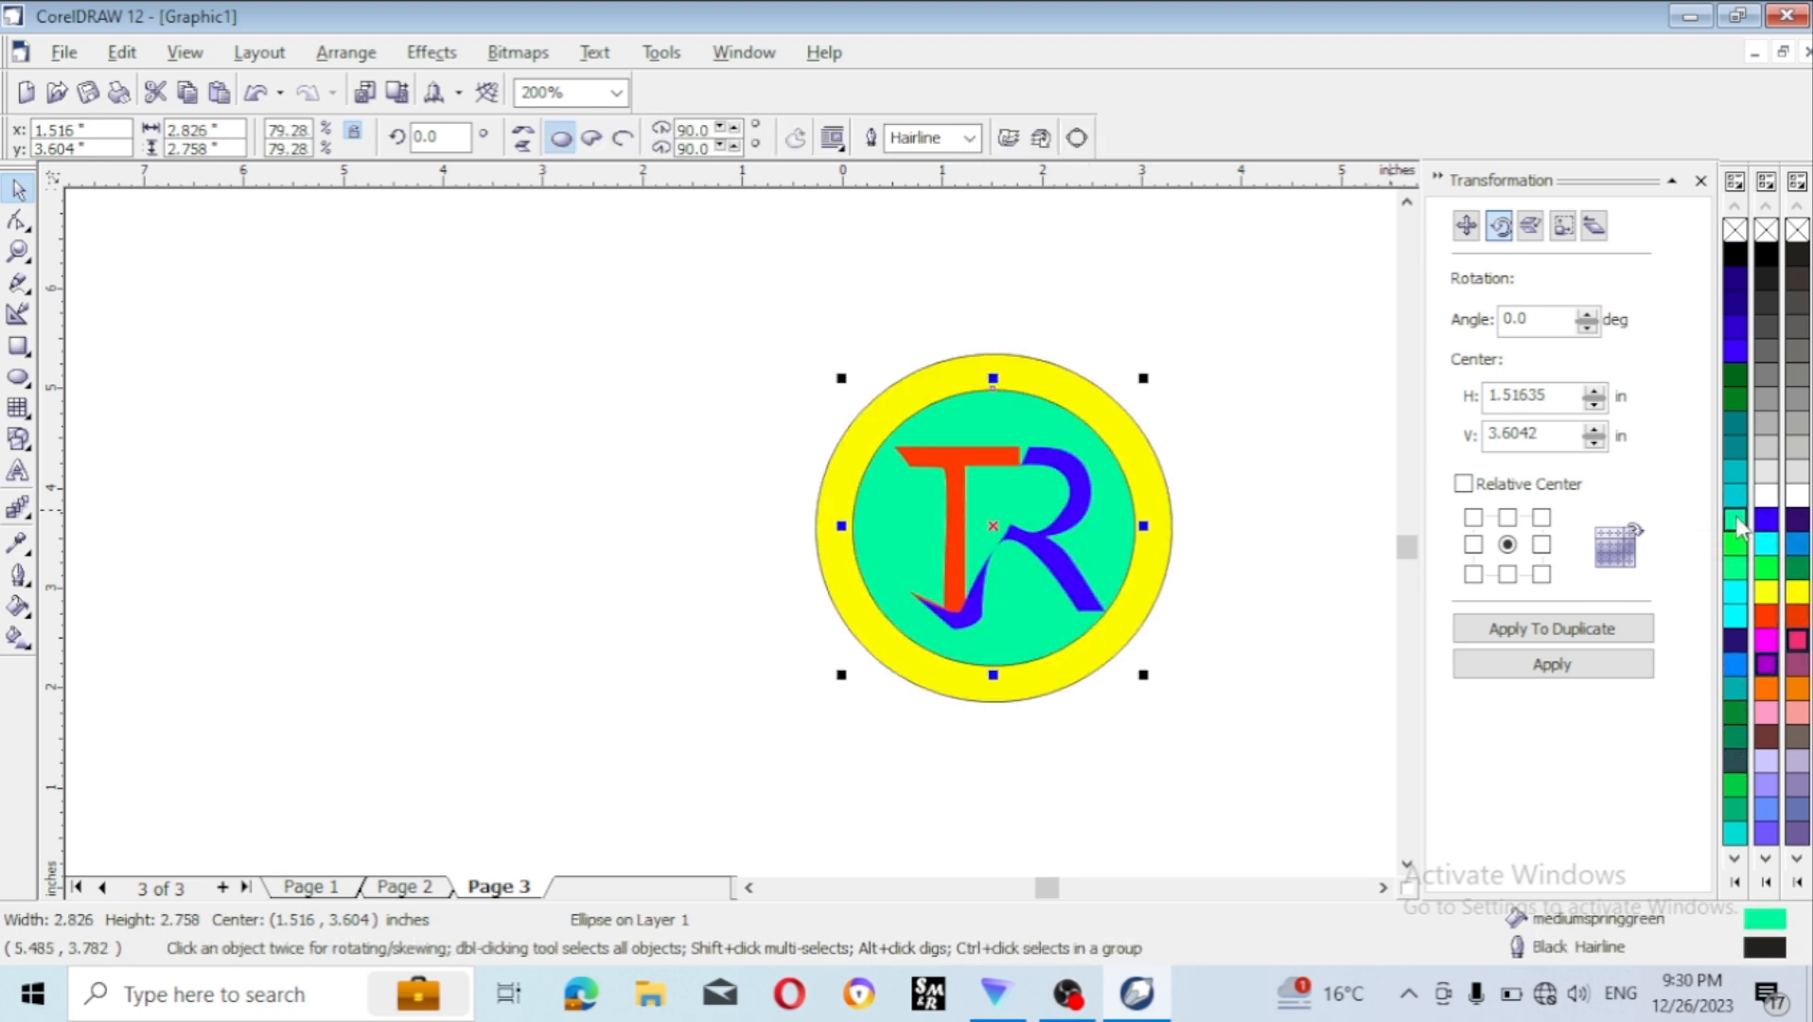
- Draw a rectangle about 0.86 by 0.24 inches across the ring at the R's foot and fill it with spring green
key(Escape)
key(F6)
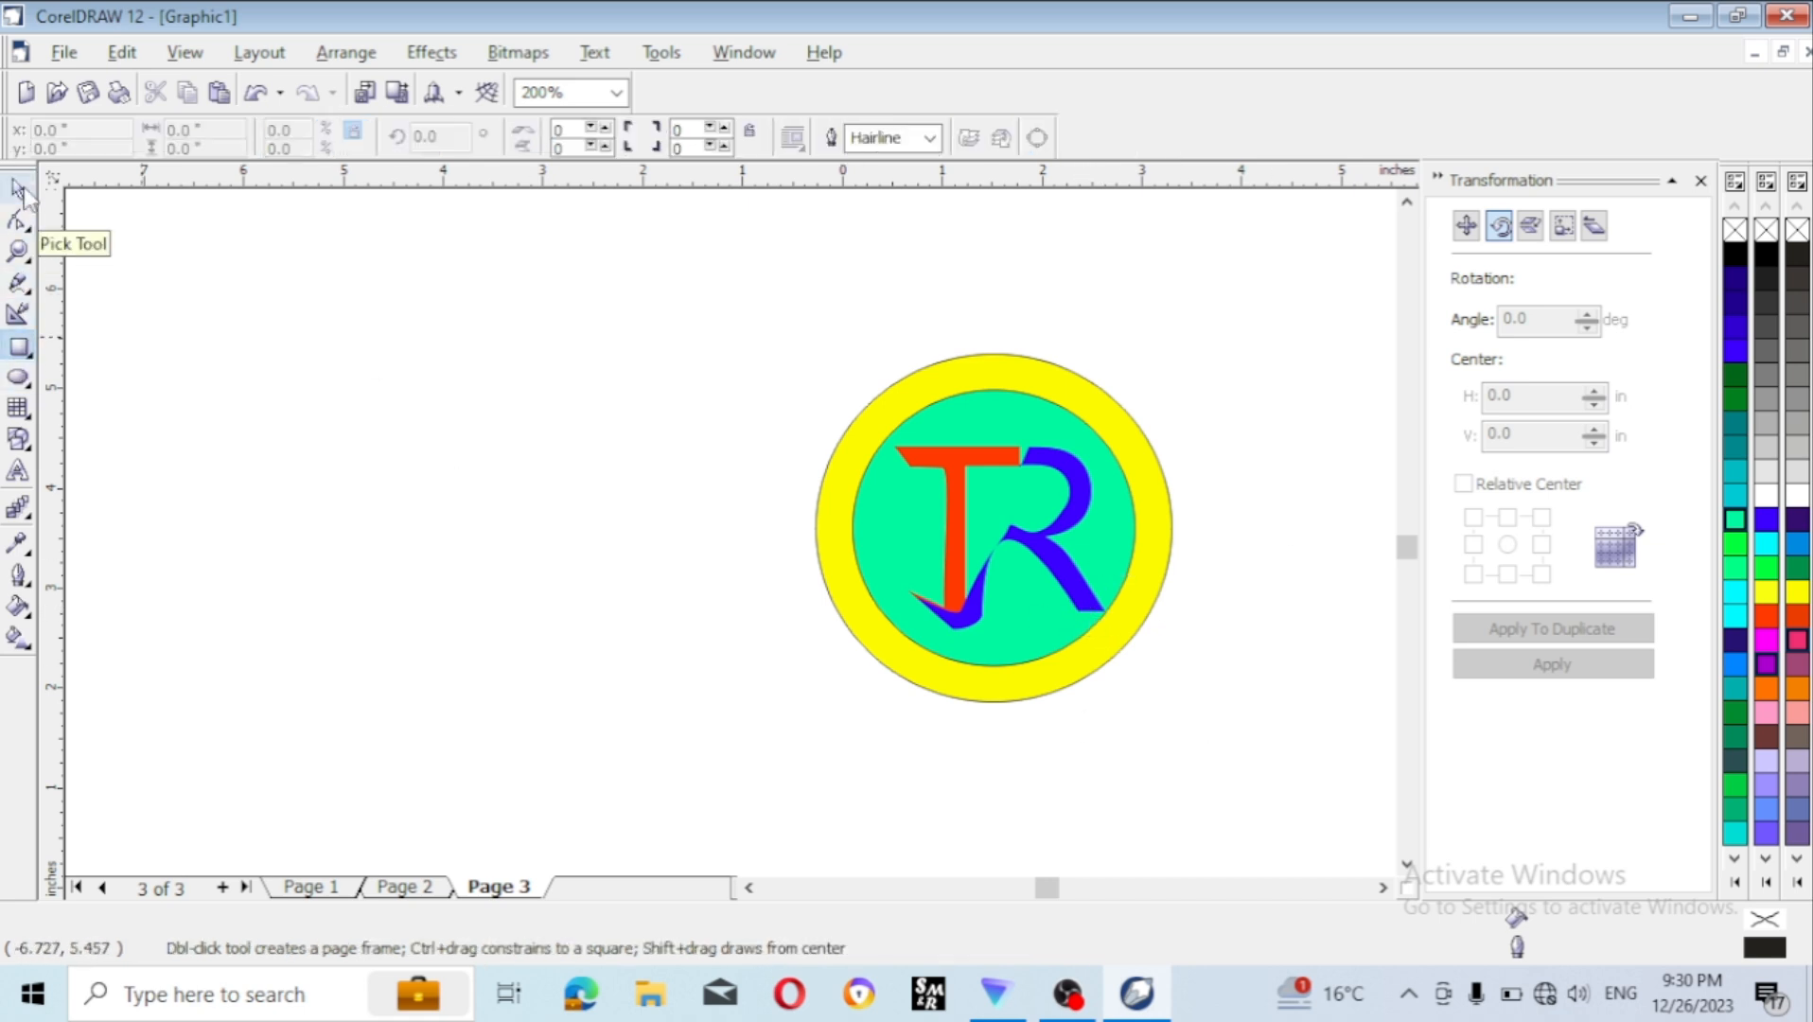
drag(1077, 611, 1162, 634)
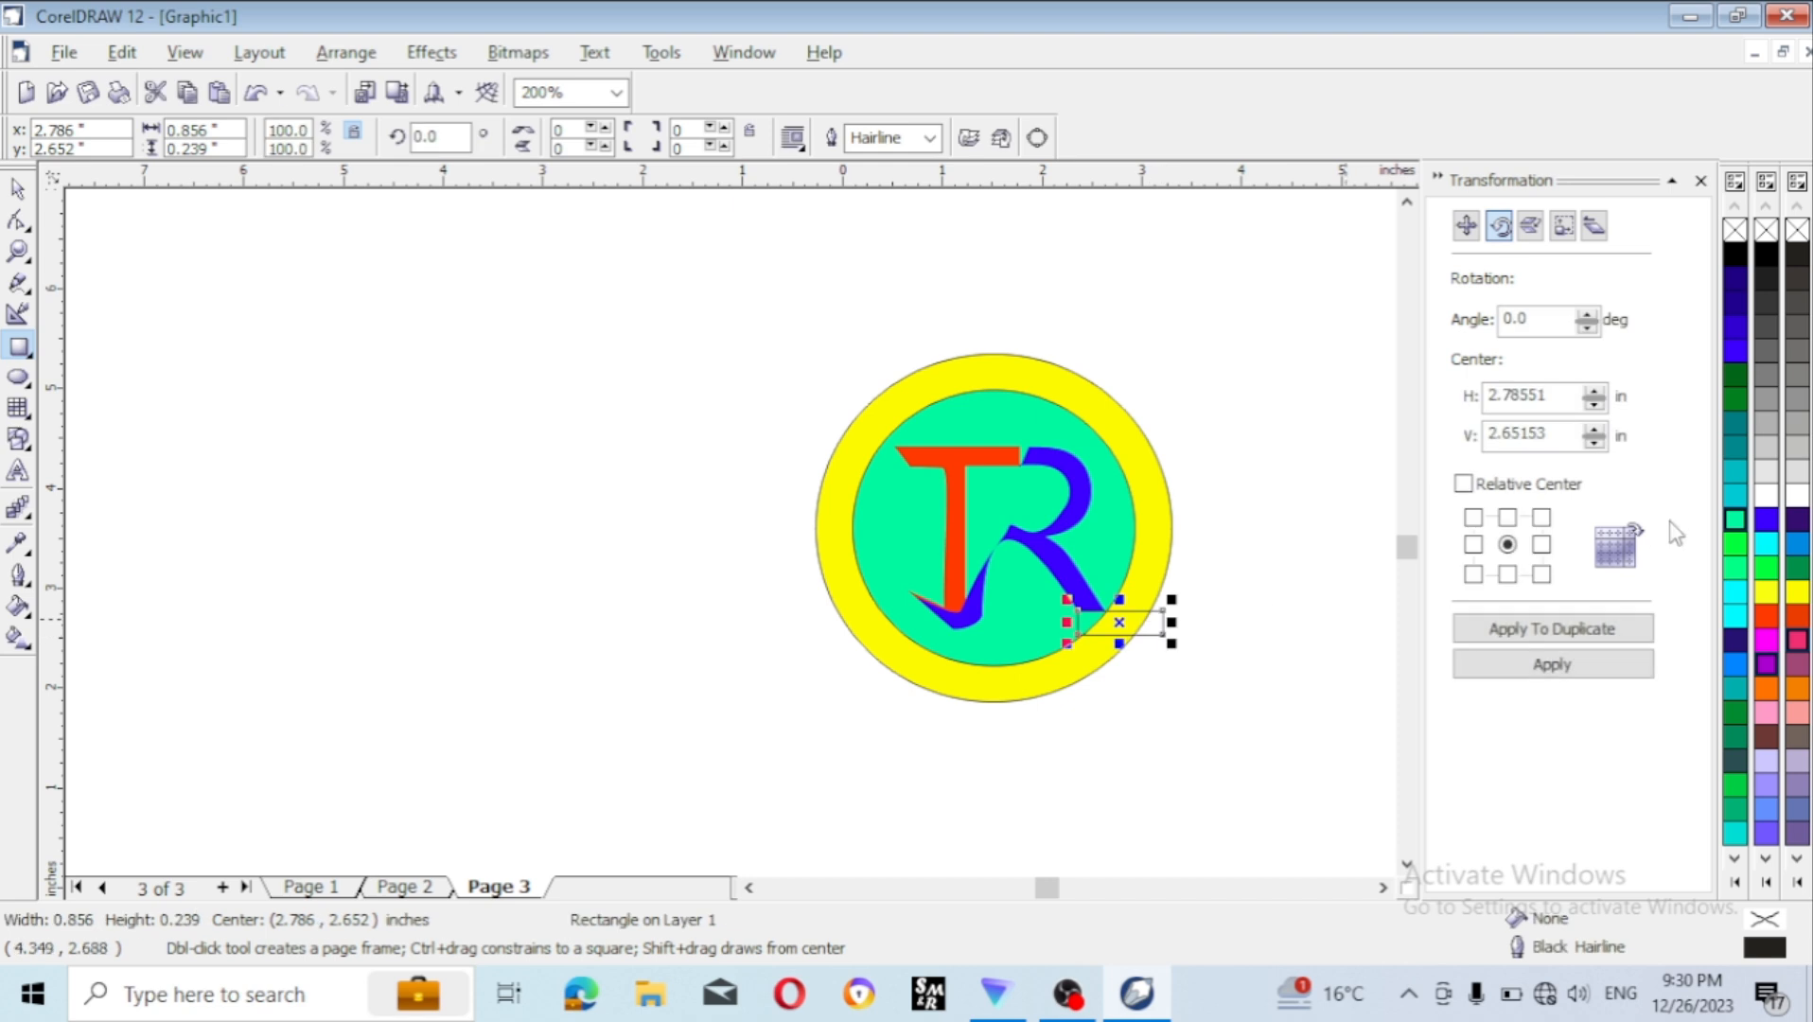
click(1735, 496)
click(1736, 567)
click(1126, 732)
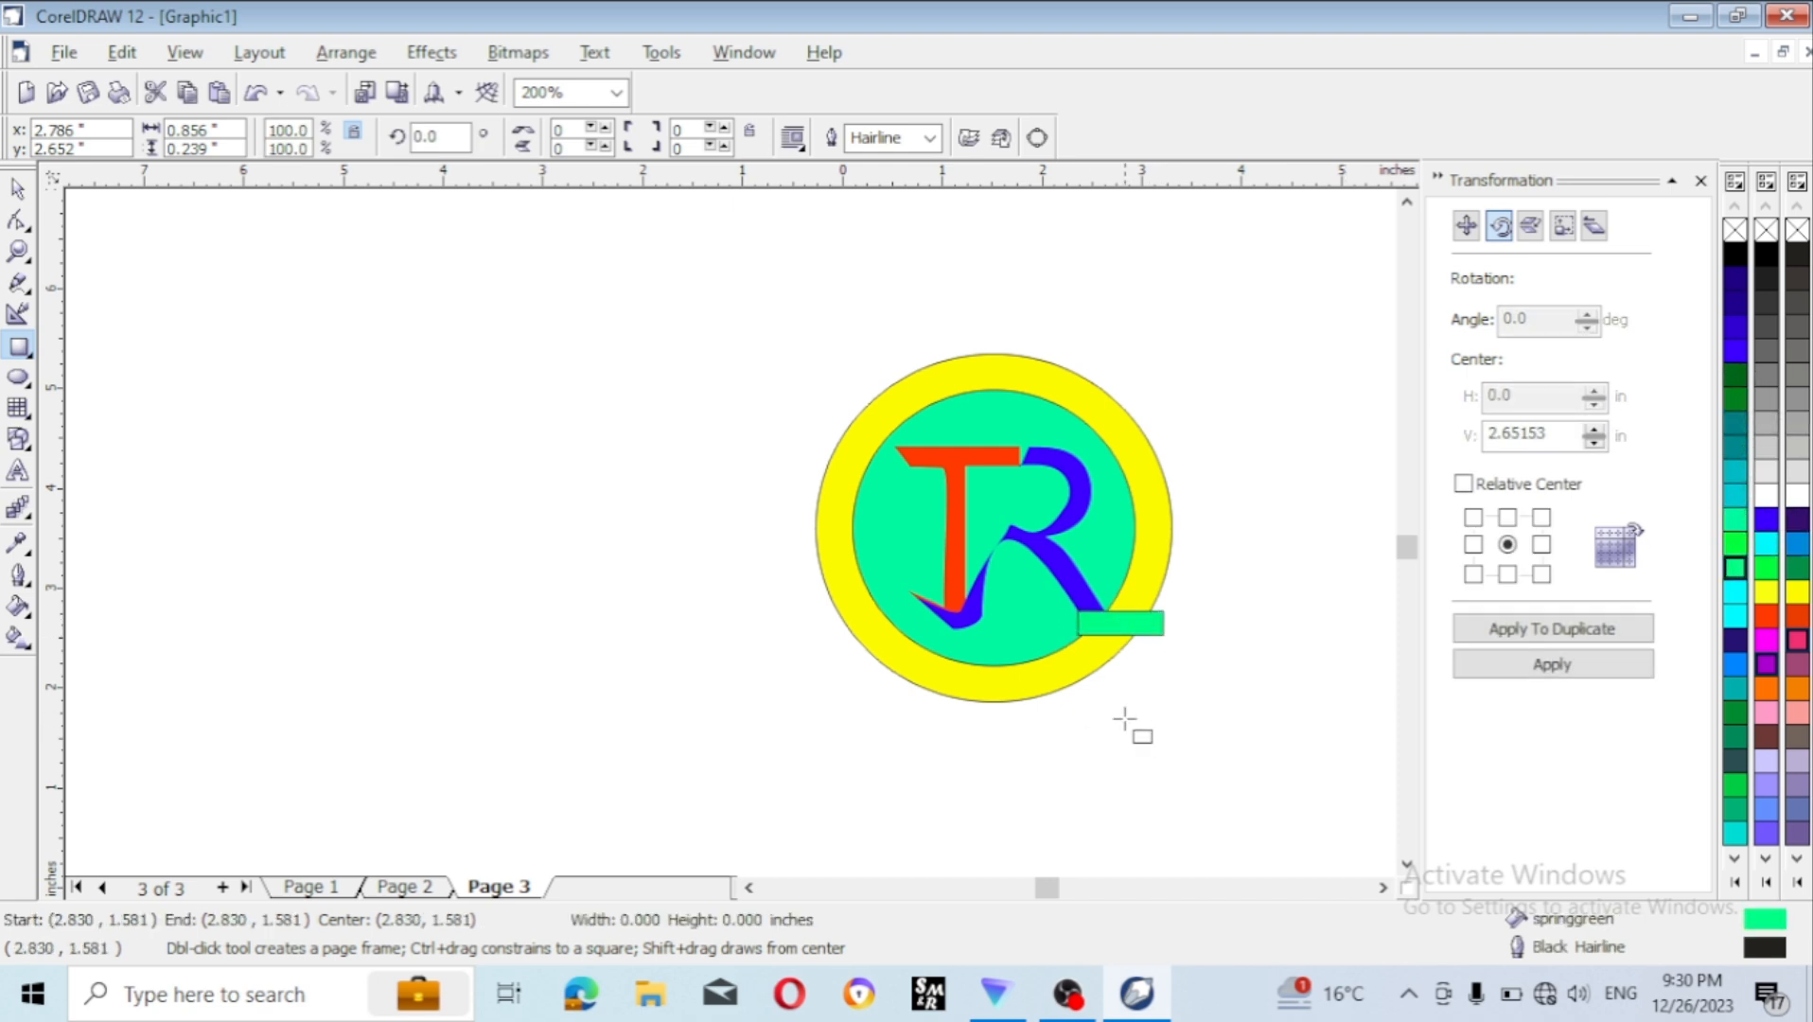
- Remove the outline from the green rectangle at the R's foot
right_click(1766, 231)
click(852, 620)
key(space)
click(1154, 626)
right_click(1766, 231)
click(1173, 621)
- Place a duplicate of the green rectangle across the ring beside the outer end of the T's bar
scroll(1173, 633, up, 2)
click(1166, 624)
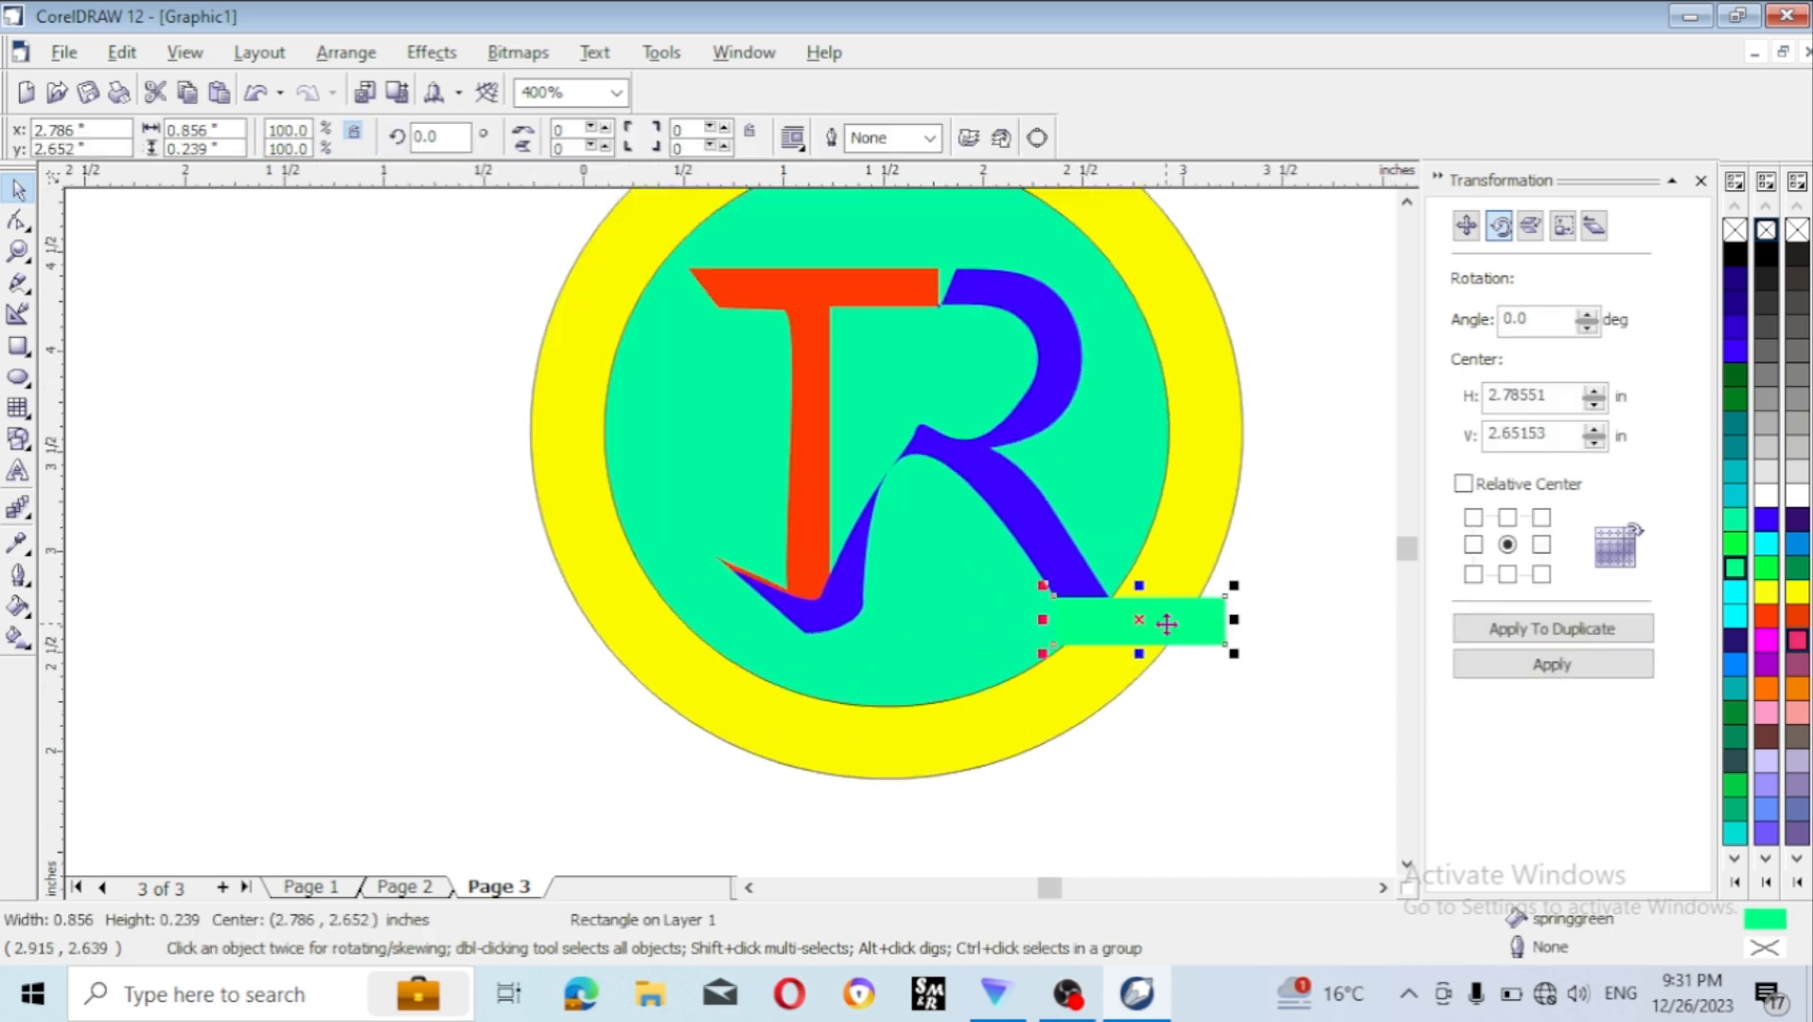
drag(1165, 621, 624, 301)
right_click(623, 301)
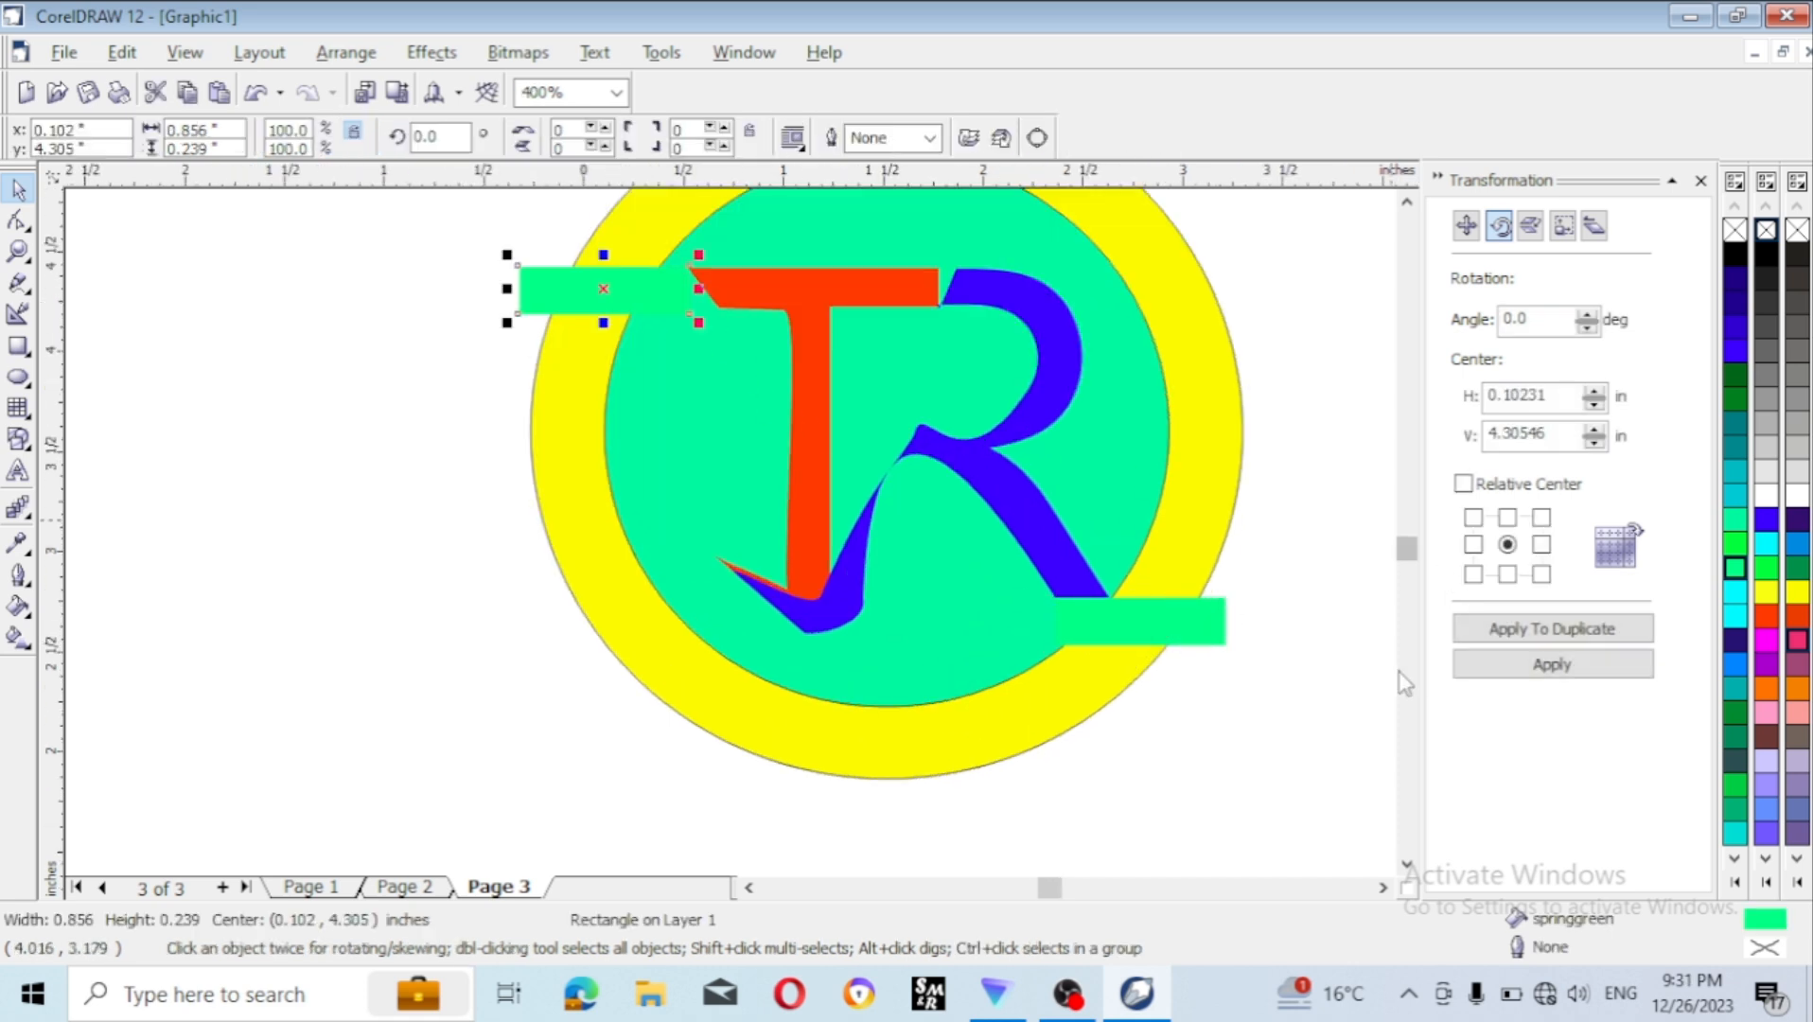
- Convert the rectangle at the R's foot to curves and reshape its outer edge to follow the outer circle
click(1179, 603)
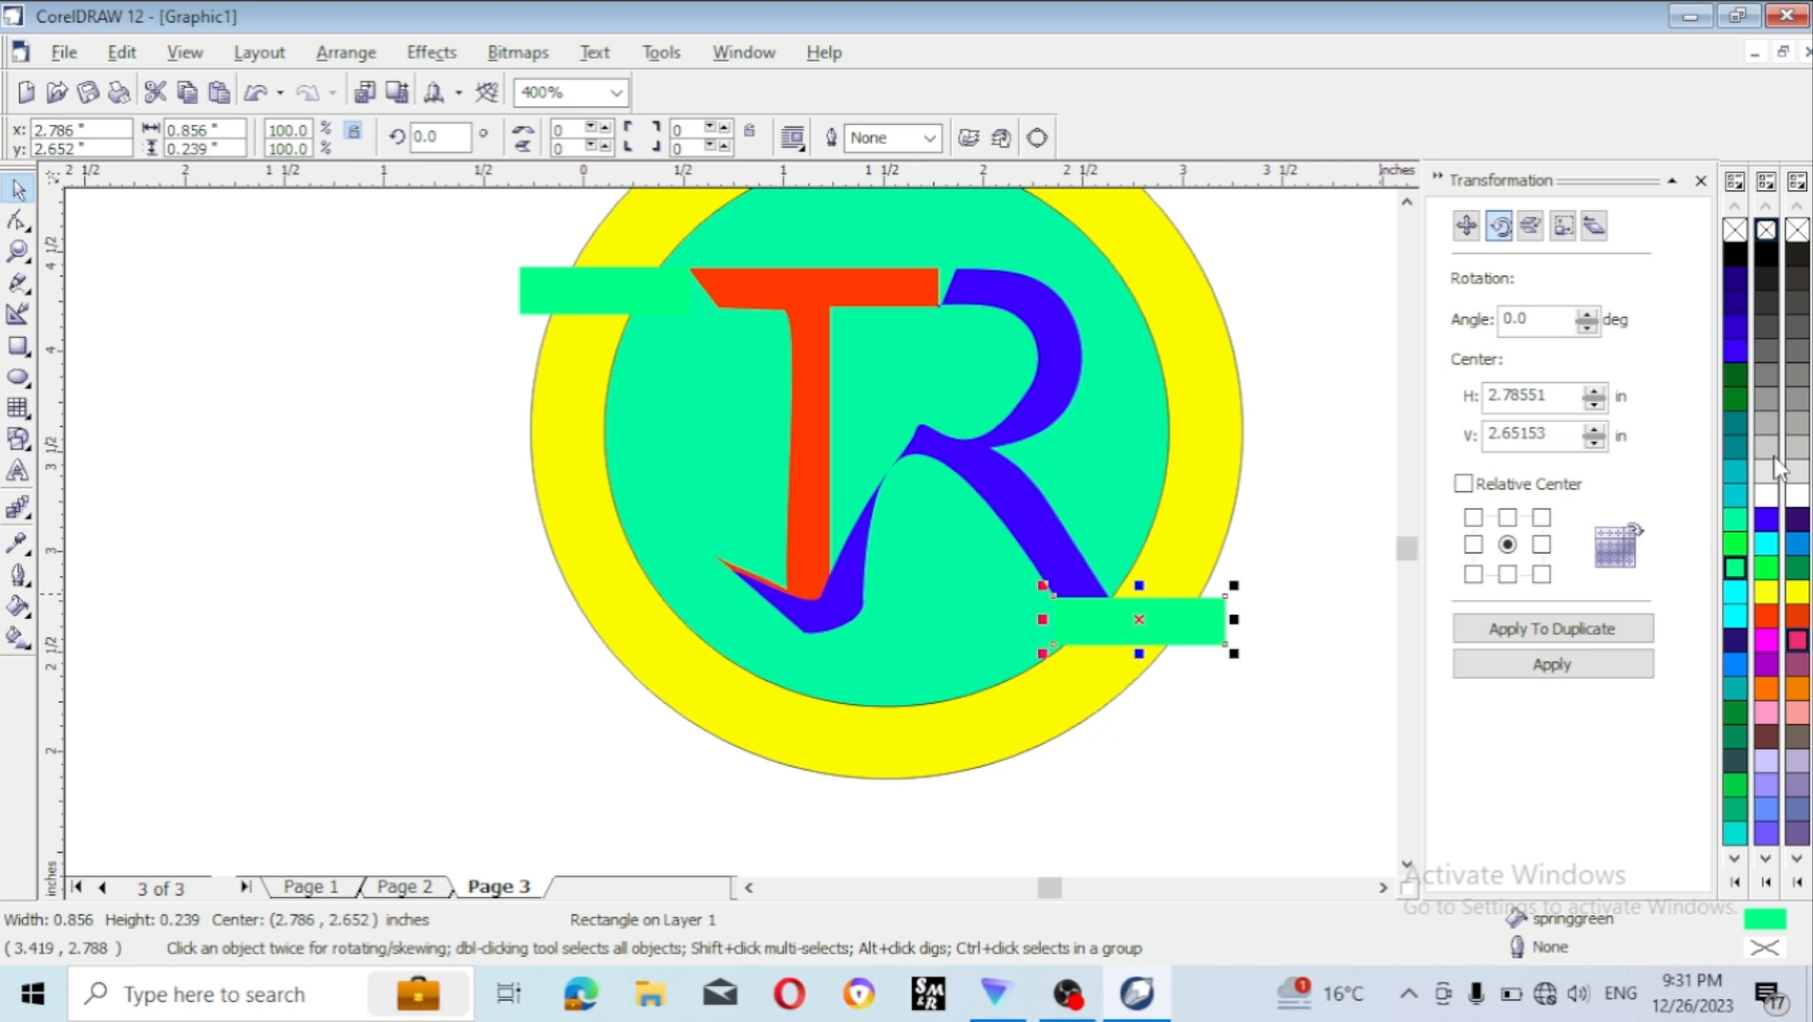
key(shift+F2)
click(347, 52)
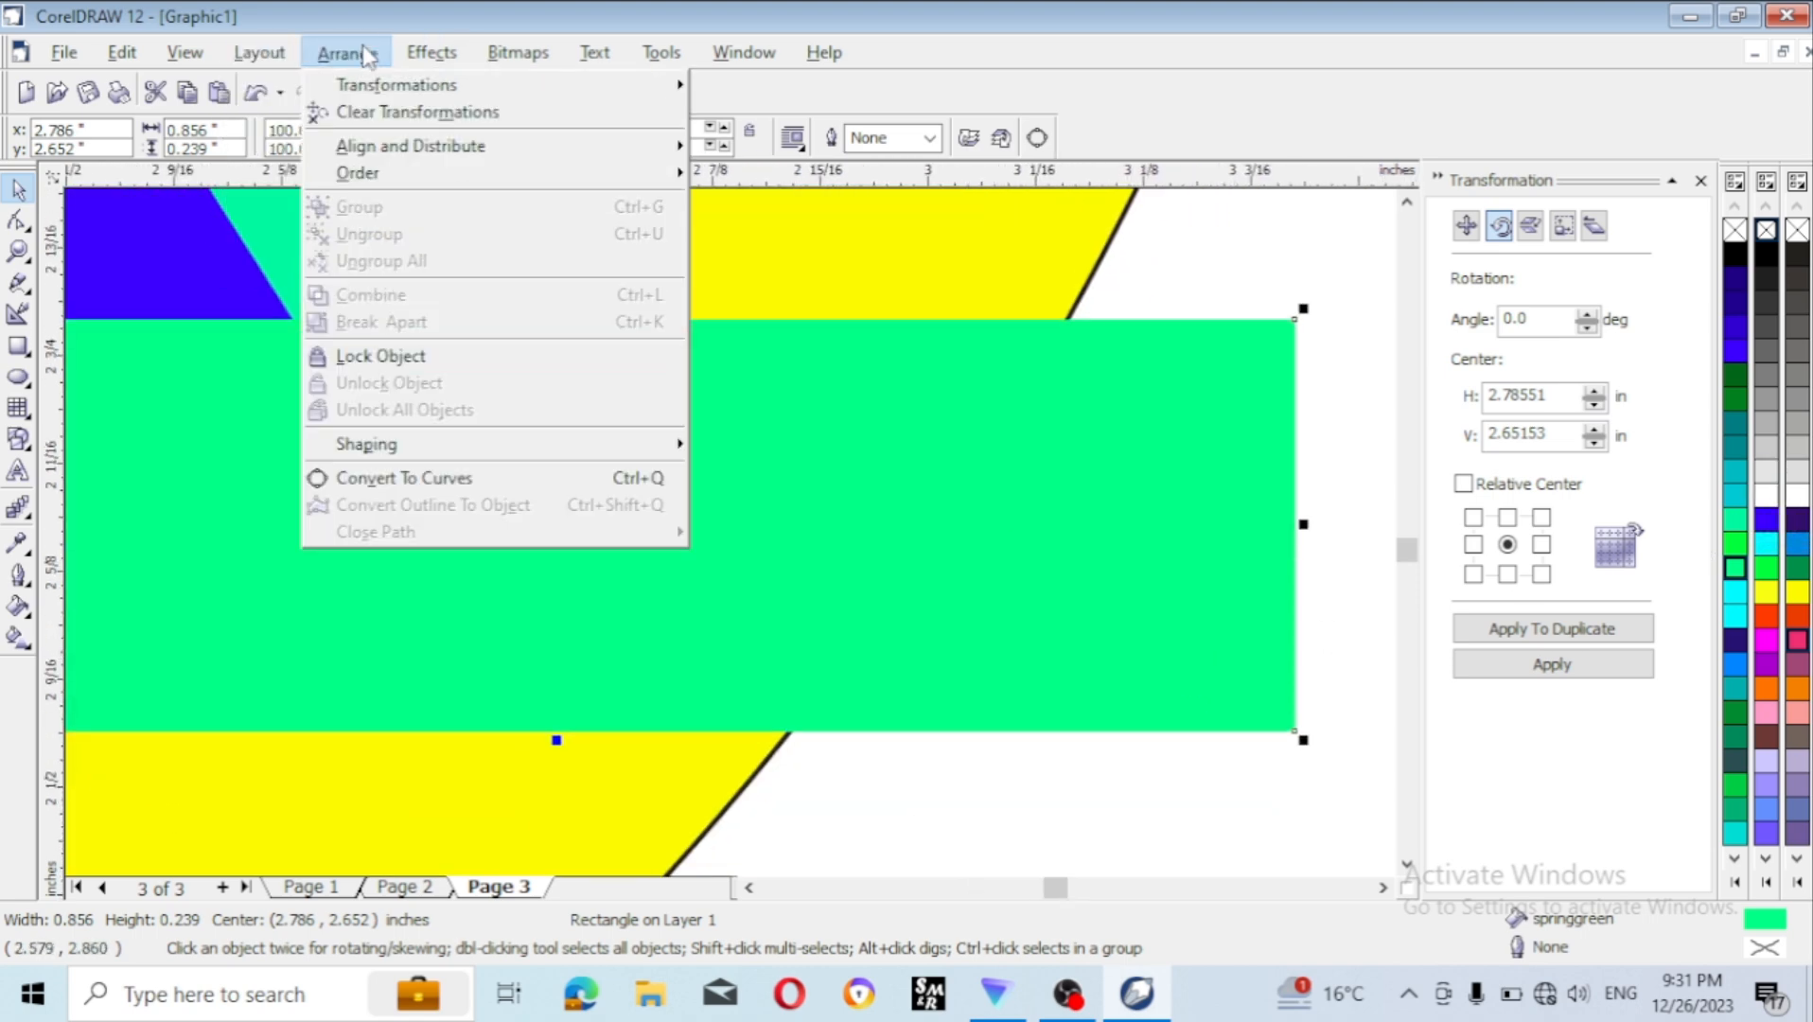
click(404, 478)
key(F10)
drag(1295, 321, 1067, 323)
drag(1296, 733, 789, 732)
click(915, 546)
double_click(915, 545)
drag(915, 543, 923, 550)
scroll(1018, 687, down, 6)
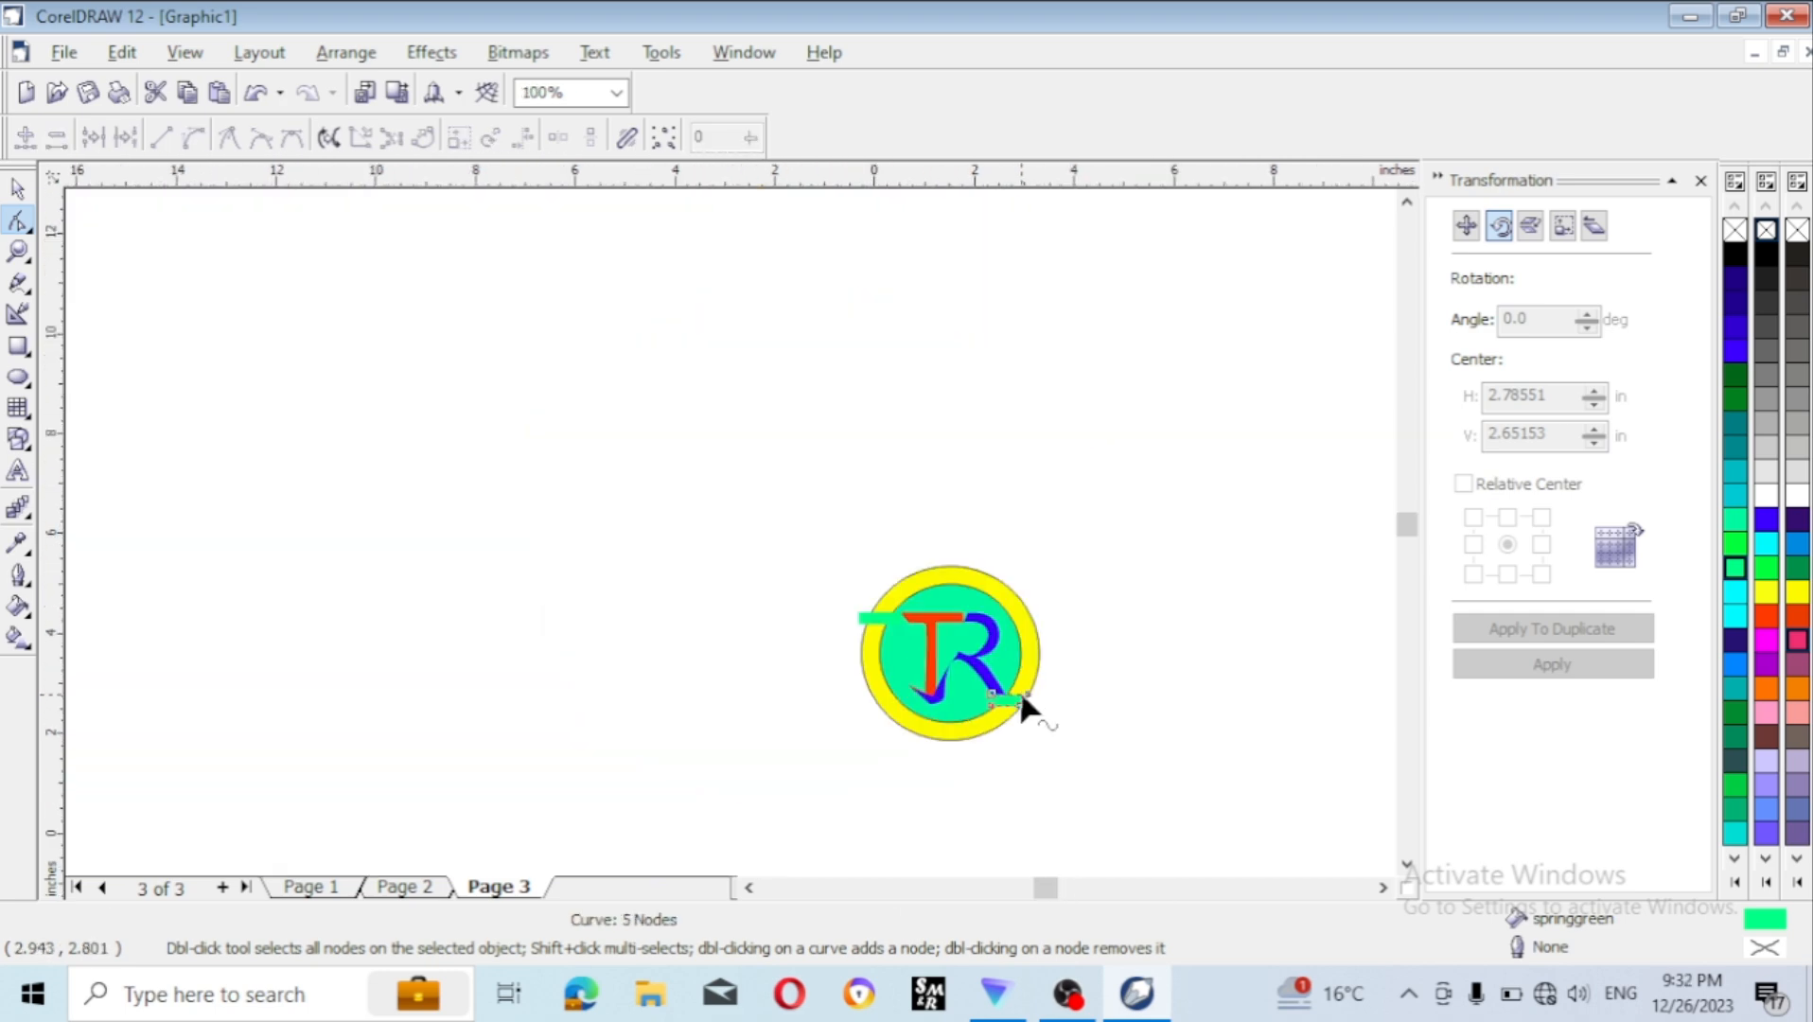
- Ungroup the TR monogram and extend the upper corner of the T's bar to the outer circle's edge
scroll(1019, 689, up, 4)
scroll(1022, 701, down, 3)
click(748, 887)
scroll(1064, 703, up, 3)
click(1380, 888)
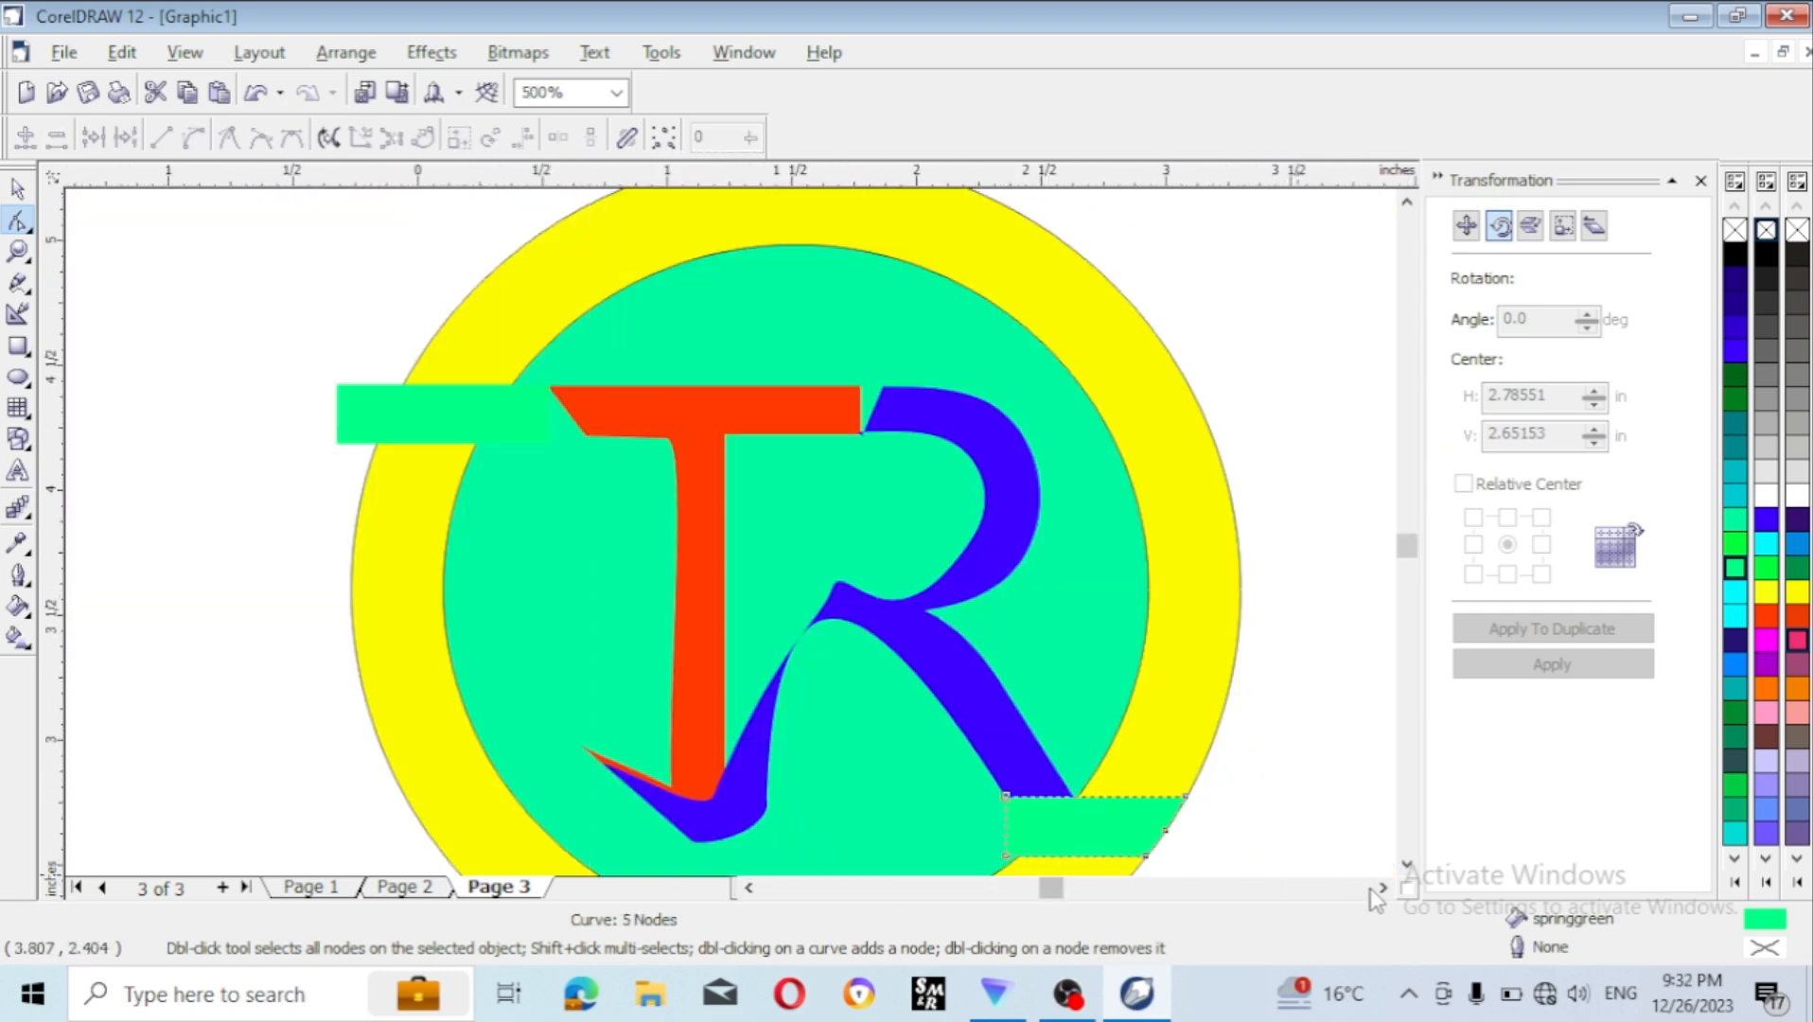
click(747, 887)
click(18, 188)
click(1194, 423)
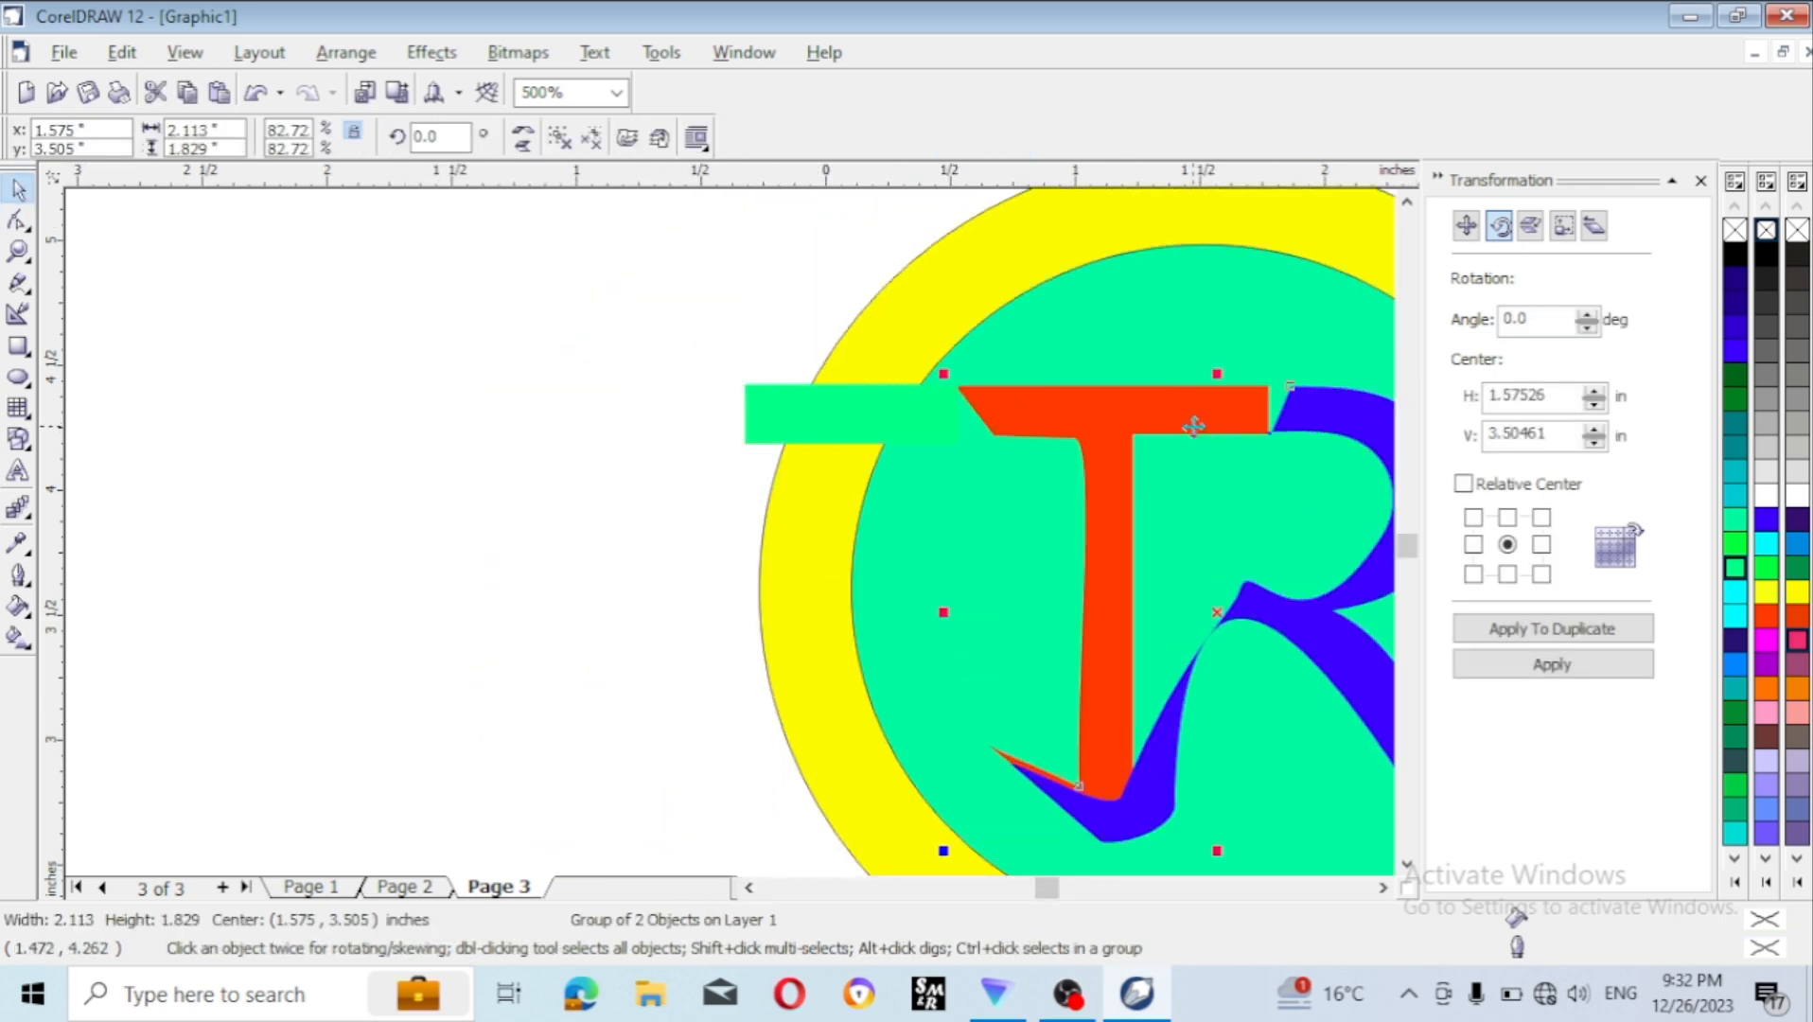
key(ctrl+u)
click(1147, 454)
click(1090, 461)
click(18, 221)
drag(959, 387, 816, 387)
click(959, 404)
click(964, 415)
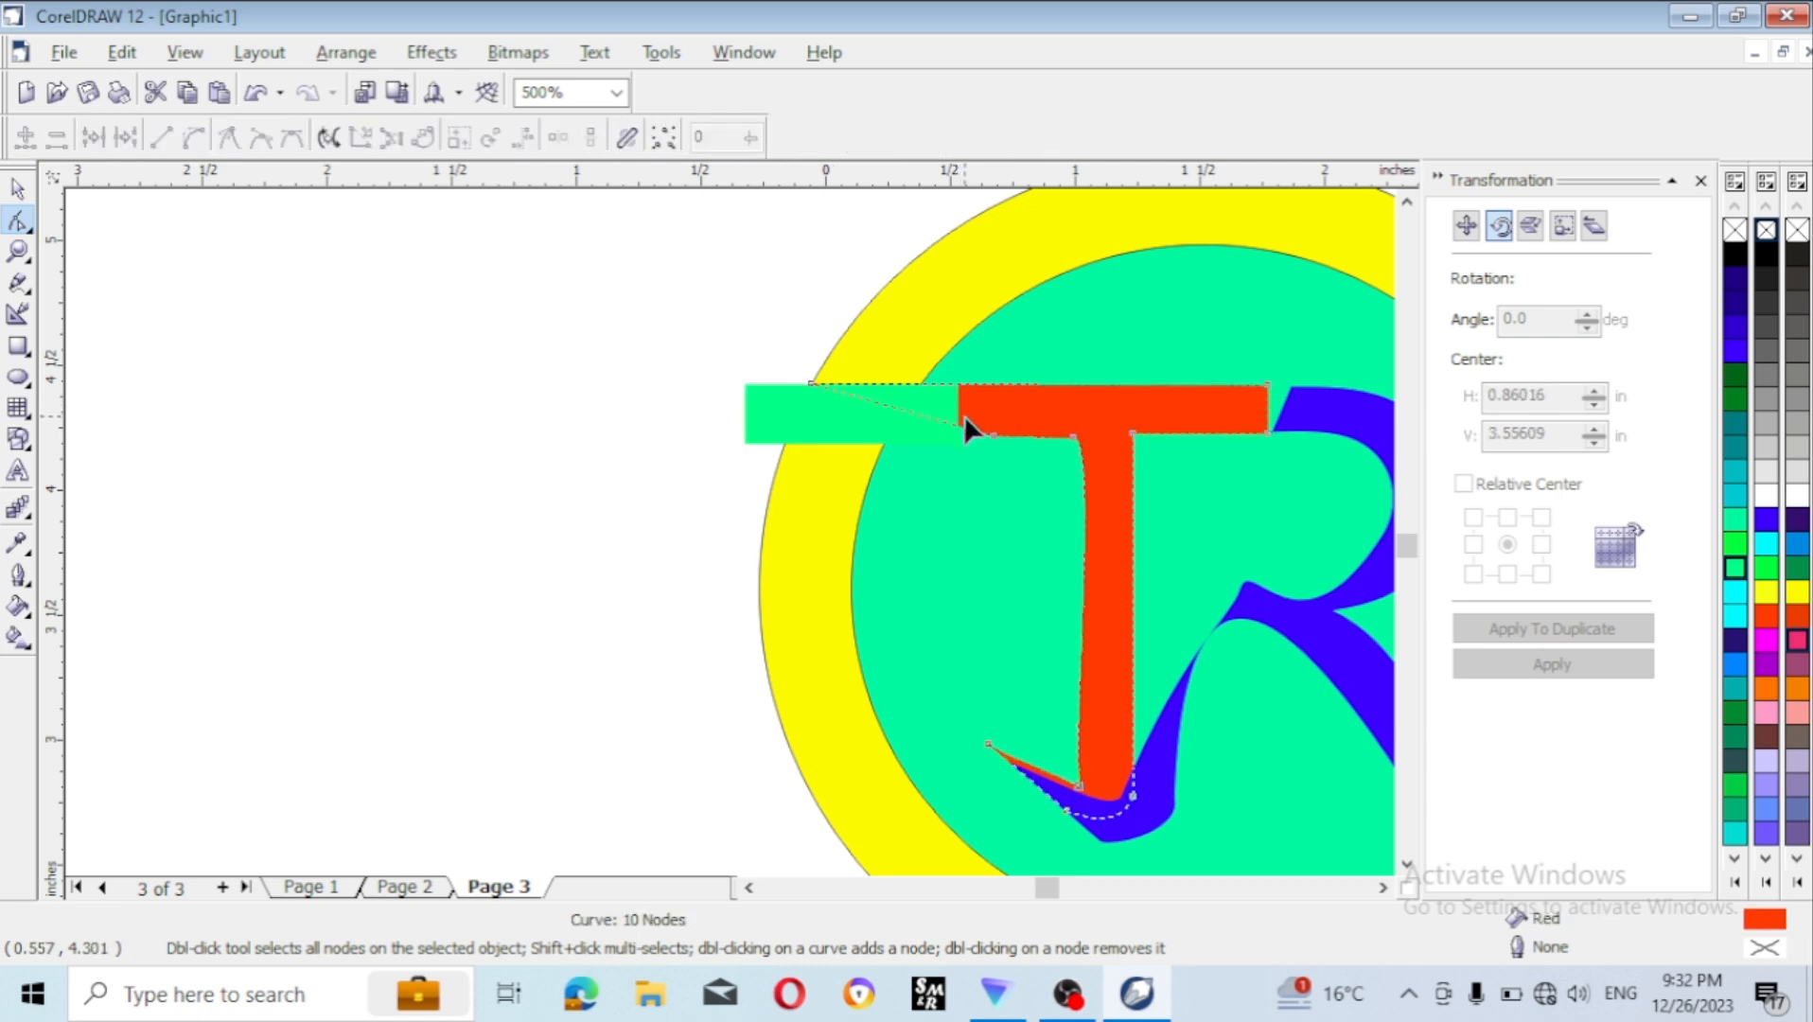
- Bring the T to the front and extend the lower corner of its bar to the inner circle's edge
click(347, 53)
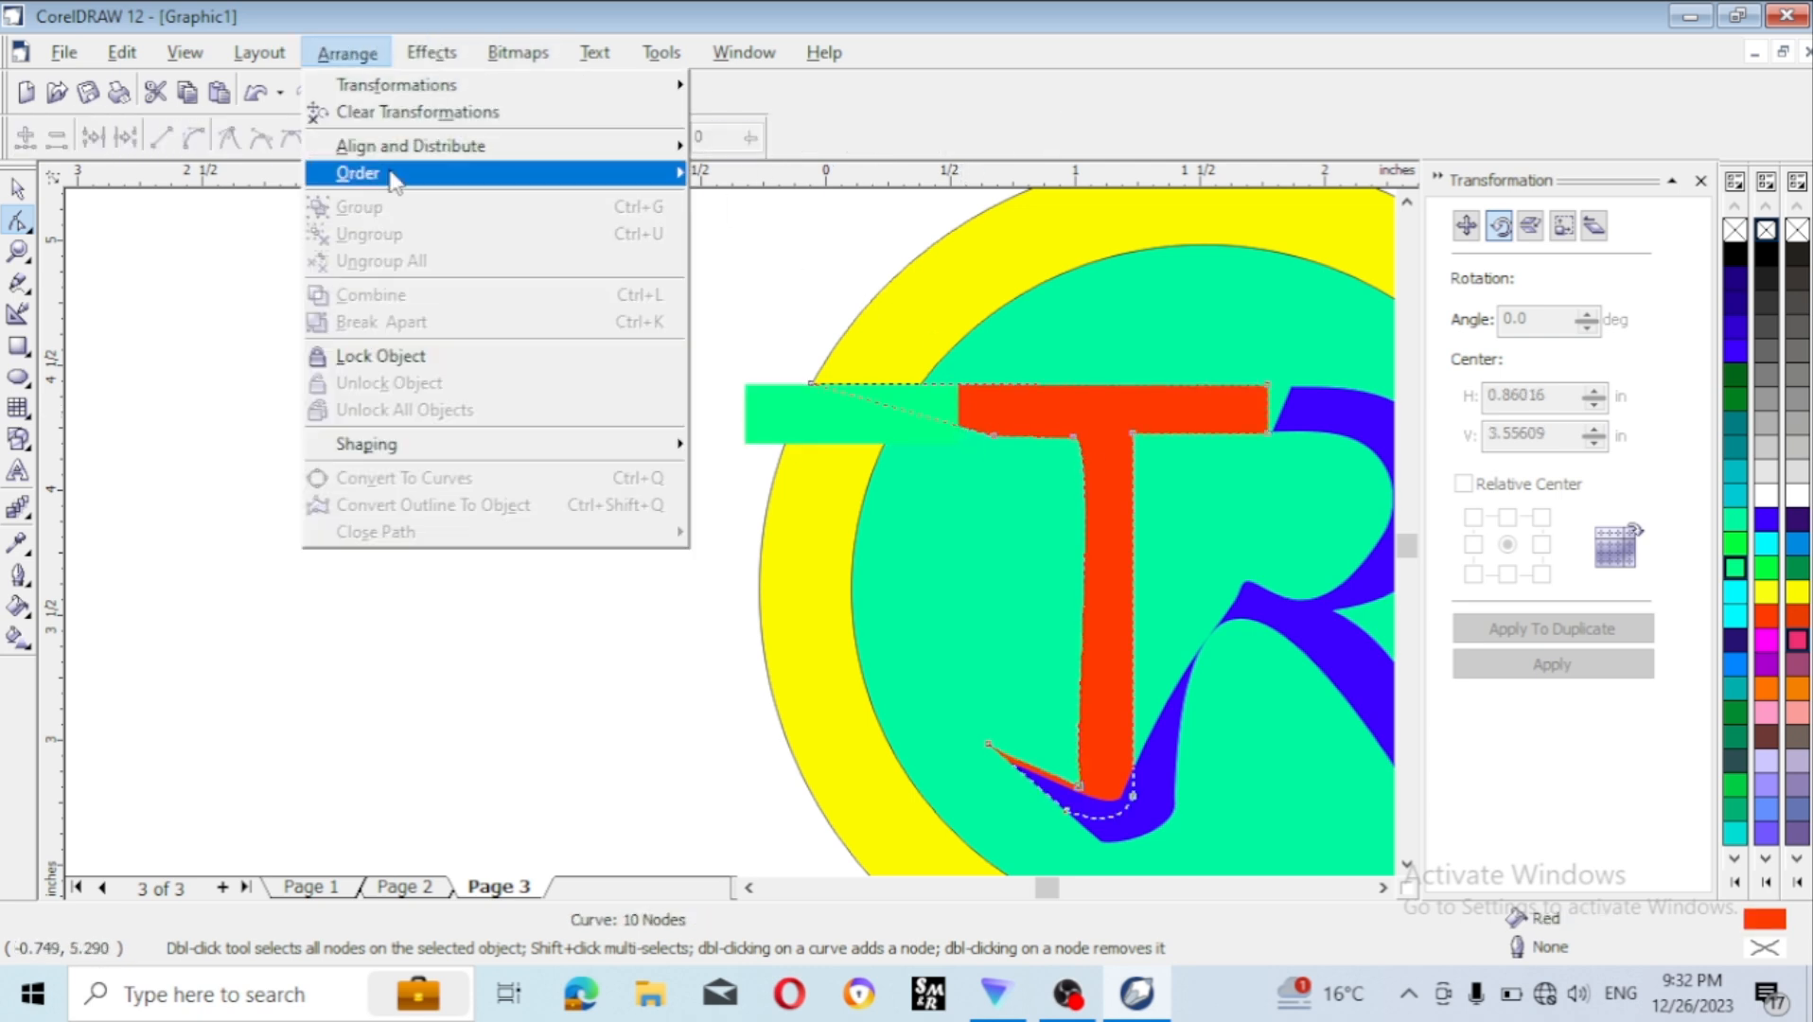
mouse_move(391, 175)
click(743, 174)
drag(992, 437, 886, 430)
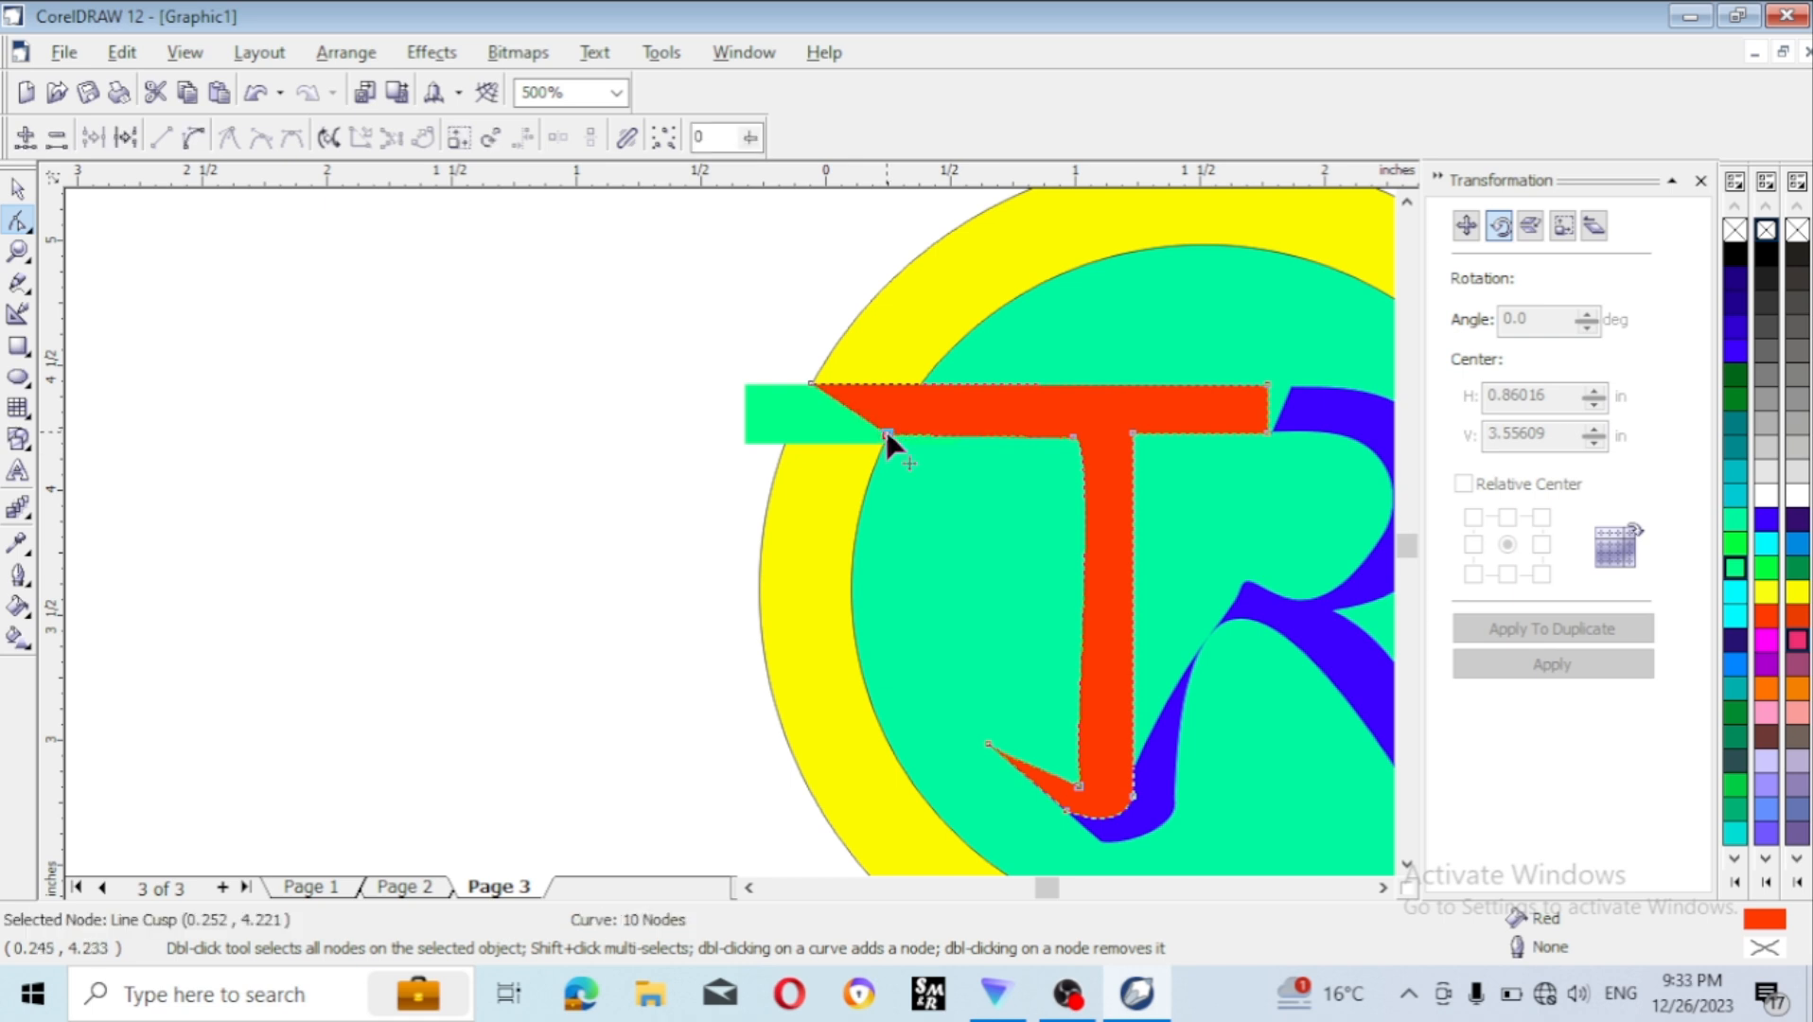
- Reduce the height of the green rectangle behind the T's bar to about 0.21 inches
click(845, 437)
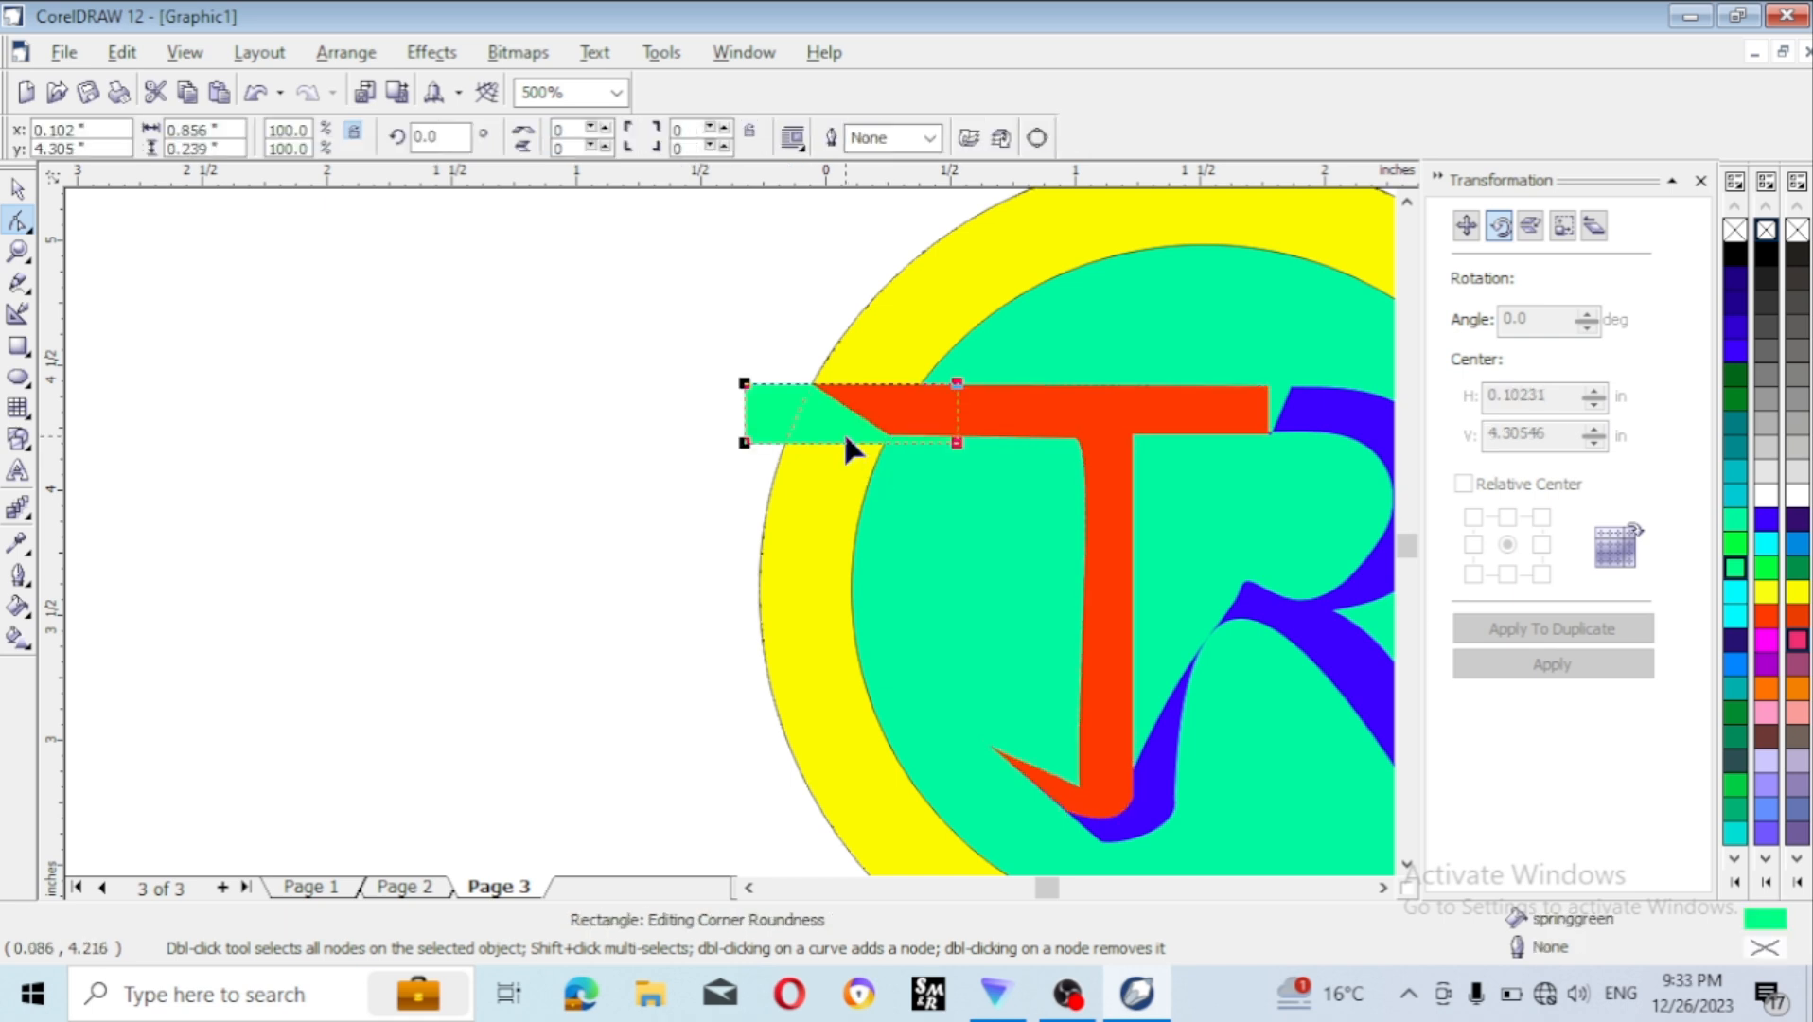
click(21, 191)
drag(848, 449, 853, 442)
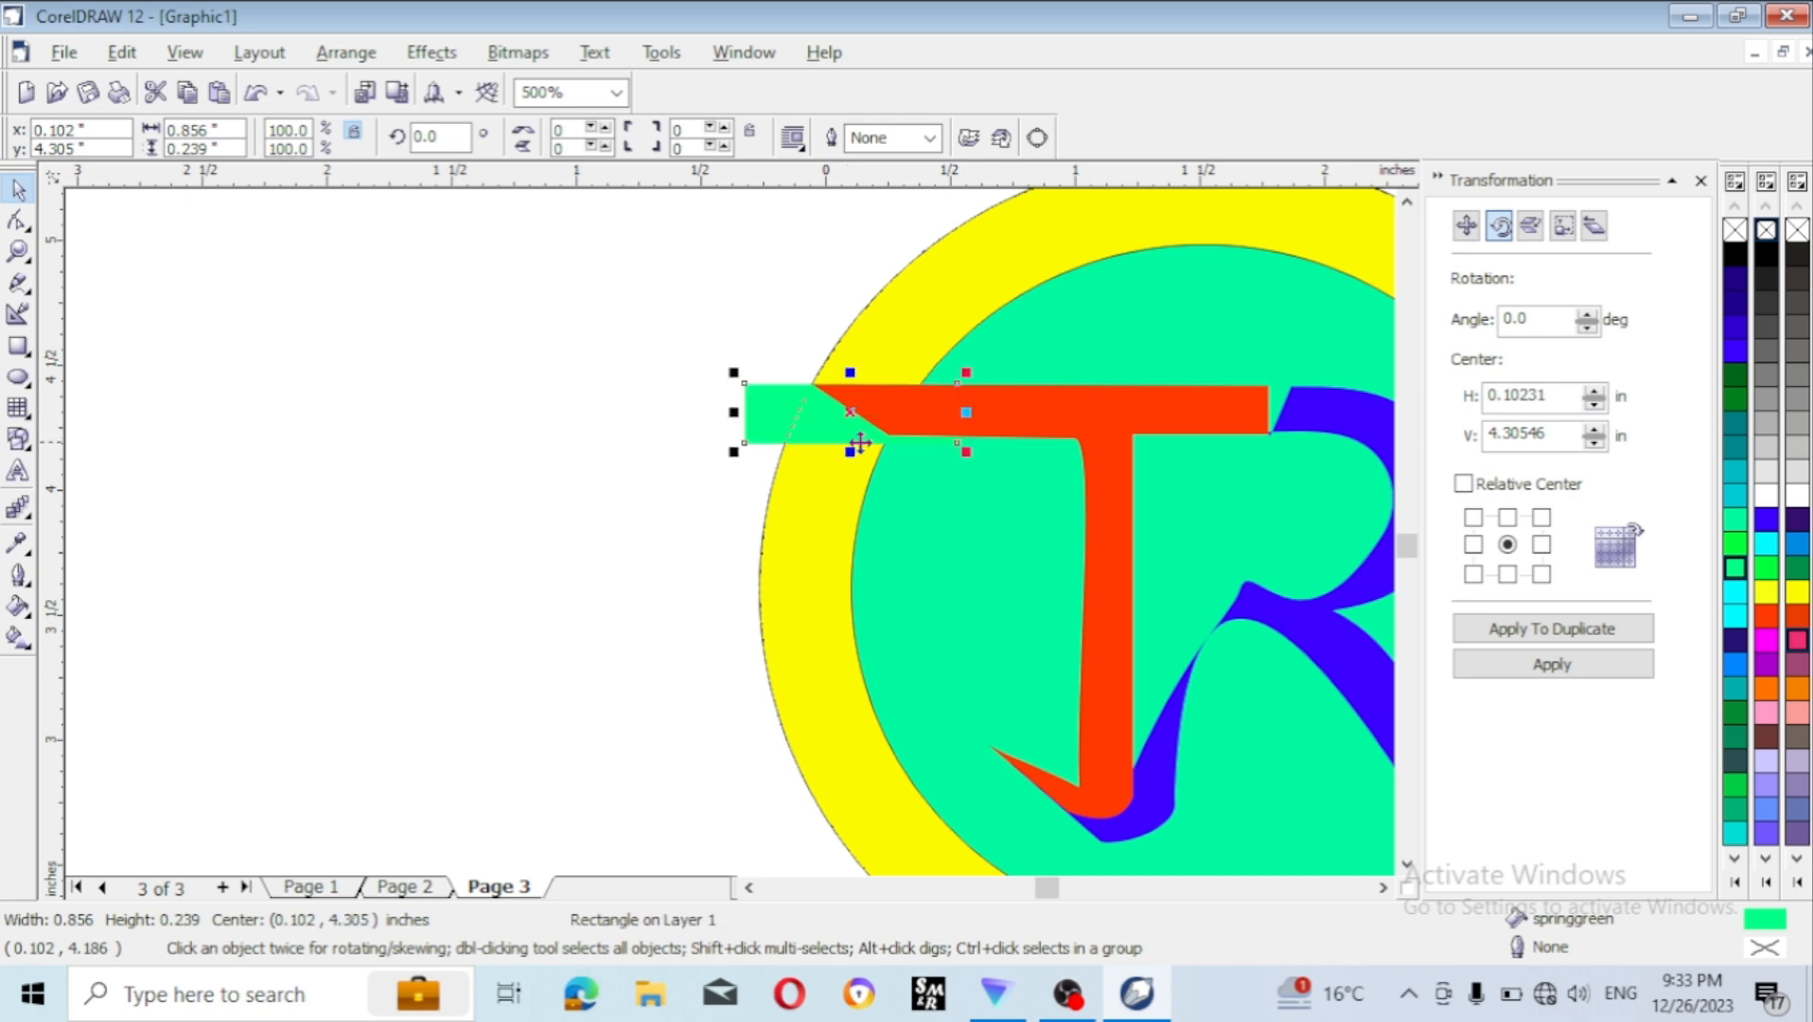
scroll(894, 448, up, 2)
drag(580, 427, 594, 391)
scroll(800, 496, down, 2)
scroll(605, 601, up, 2)
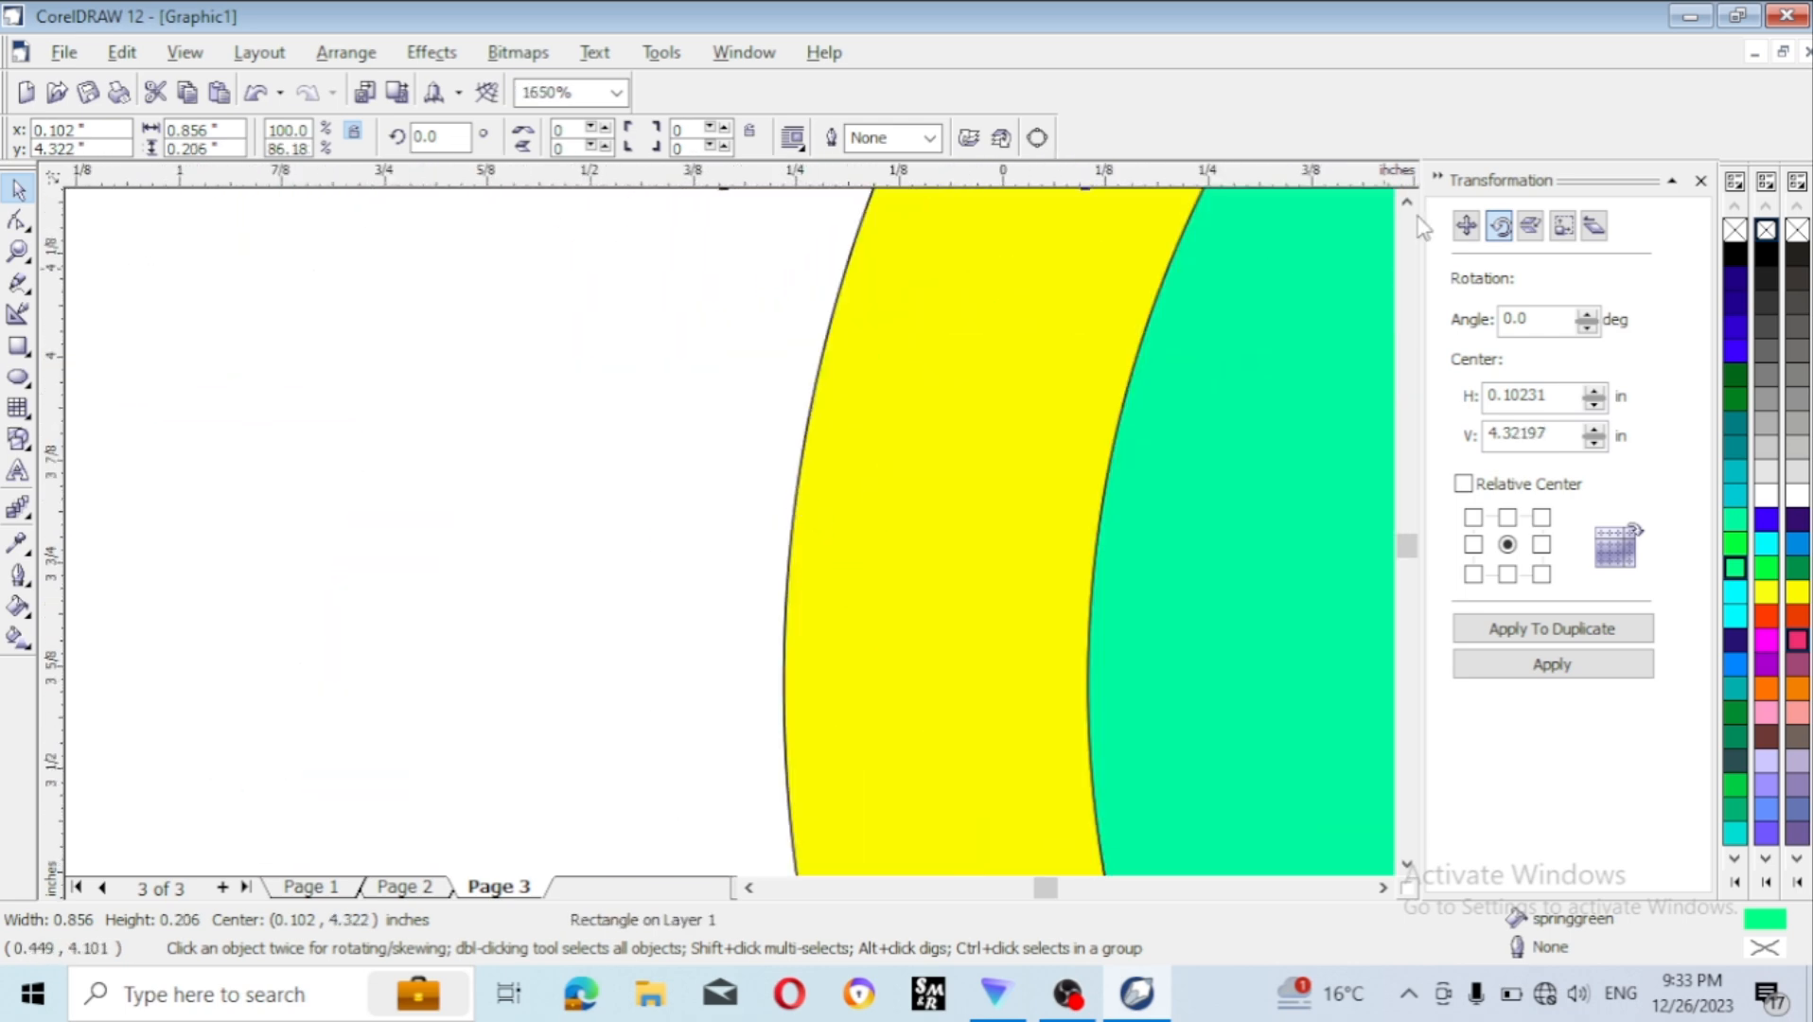
- Convert the rectangle behind the T's bar to curves and pull its two outer corners onto the outer circle
click(1407, 202)
click(19, 222)
click(347, 54)
click(404, 478)
drag(734, 415, 958, 414)
drag(734, 584, 876, 591)
- Add nodes to the outer edge of the T-side green strip and curve it along the outer circle
click(913, 504)
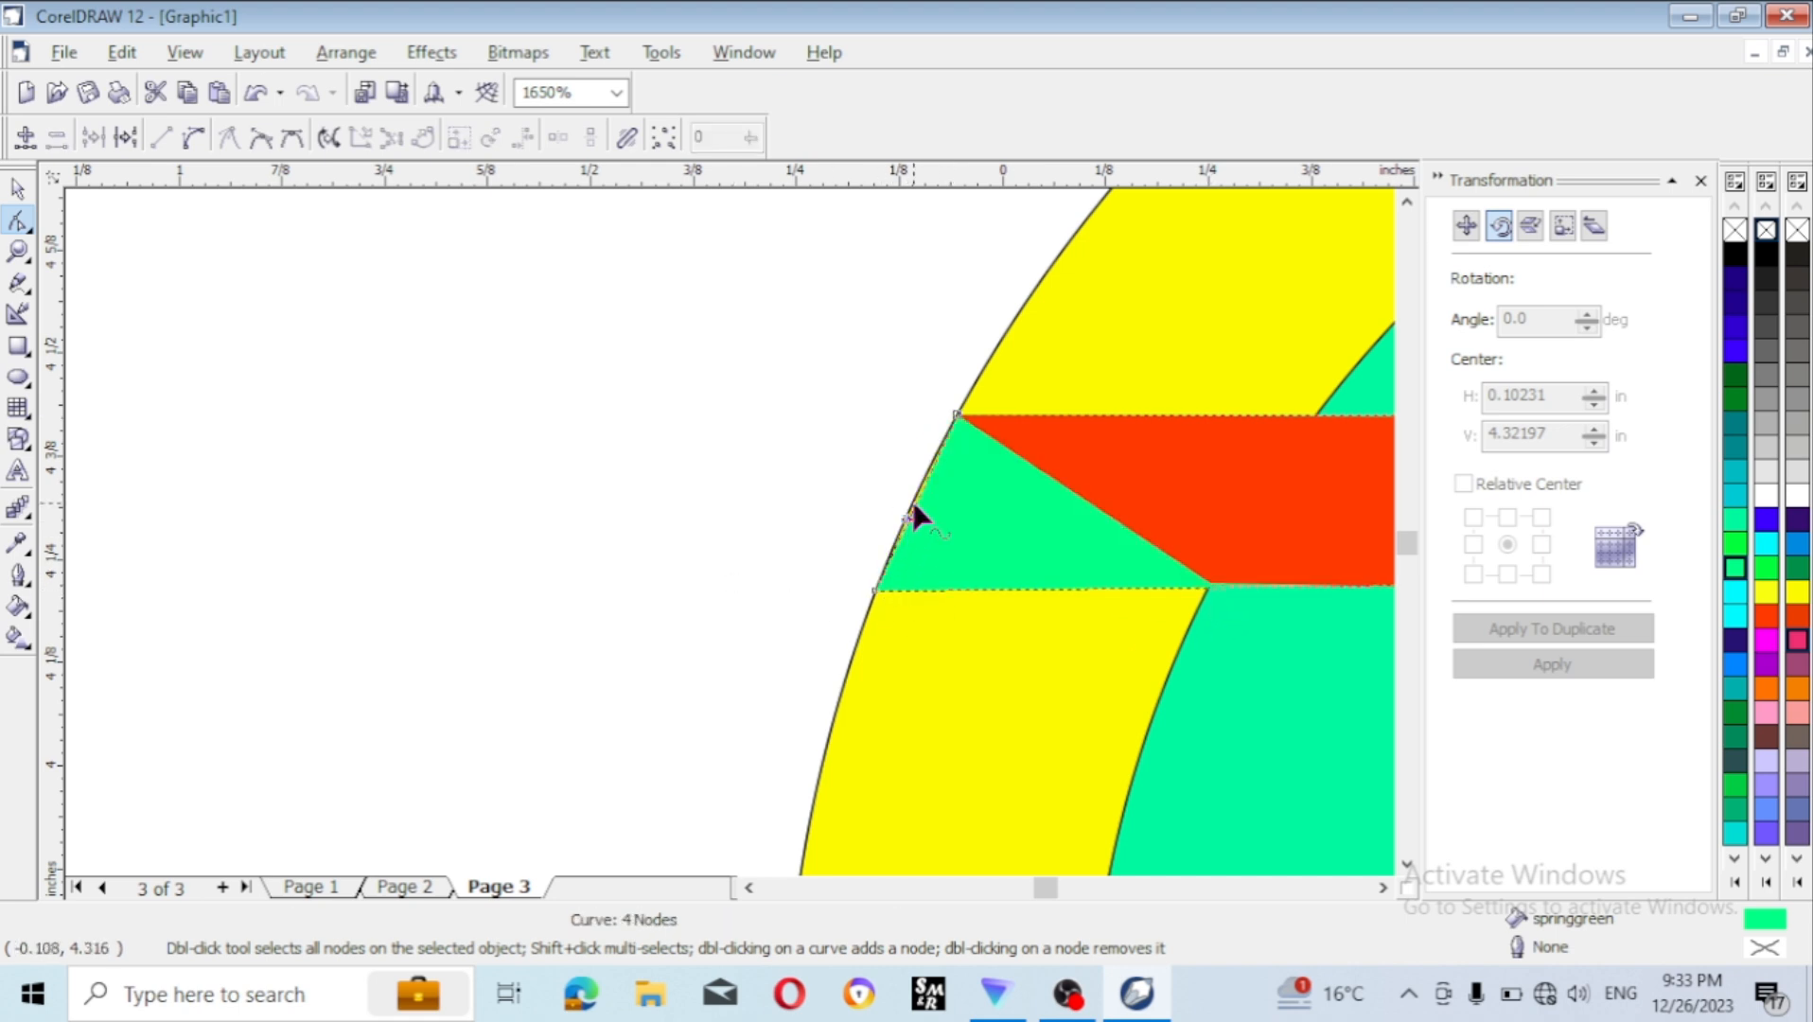
scroll(914, 503, up, 1)
right_click(950, 484)
click(957, 488)
click(193, 138)
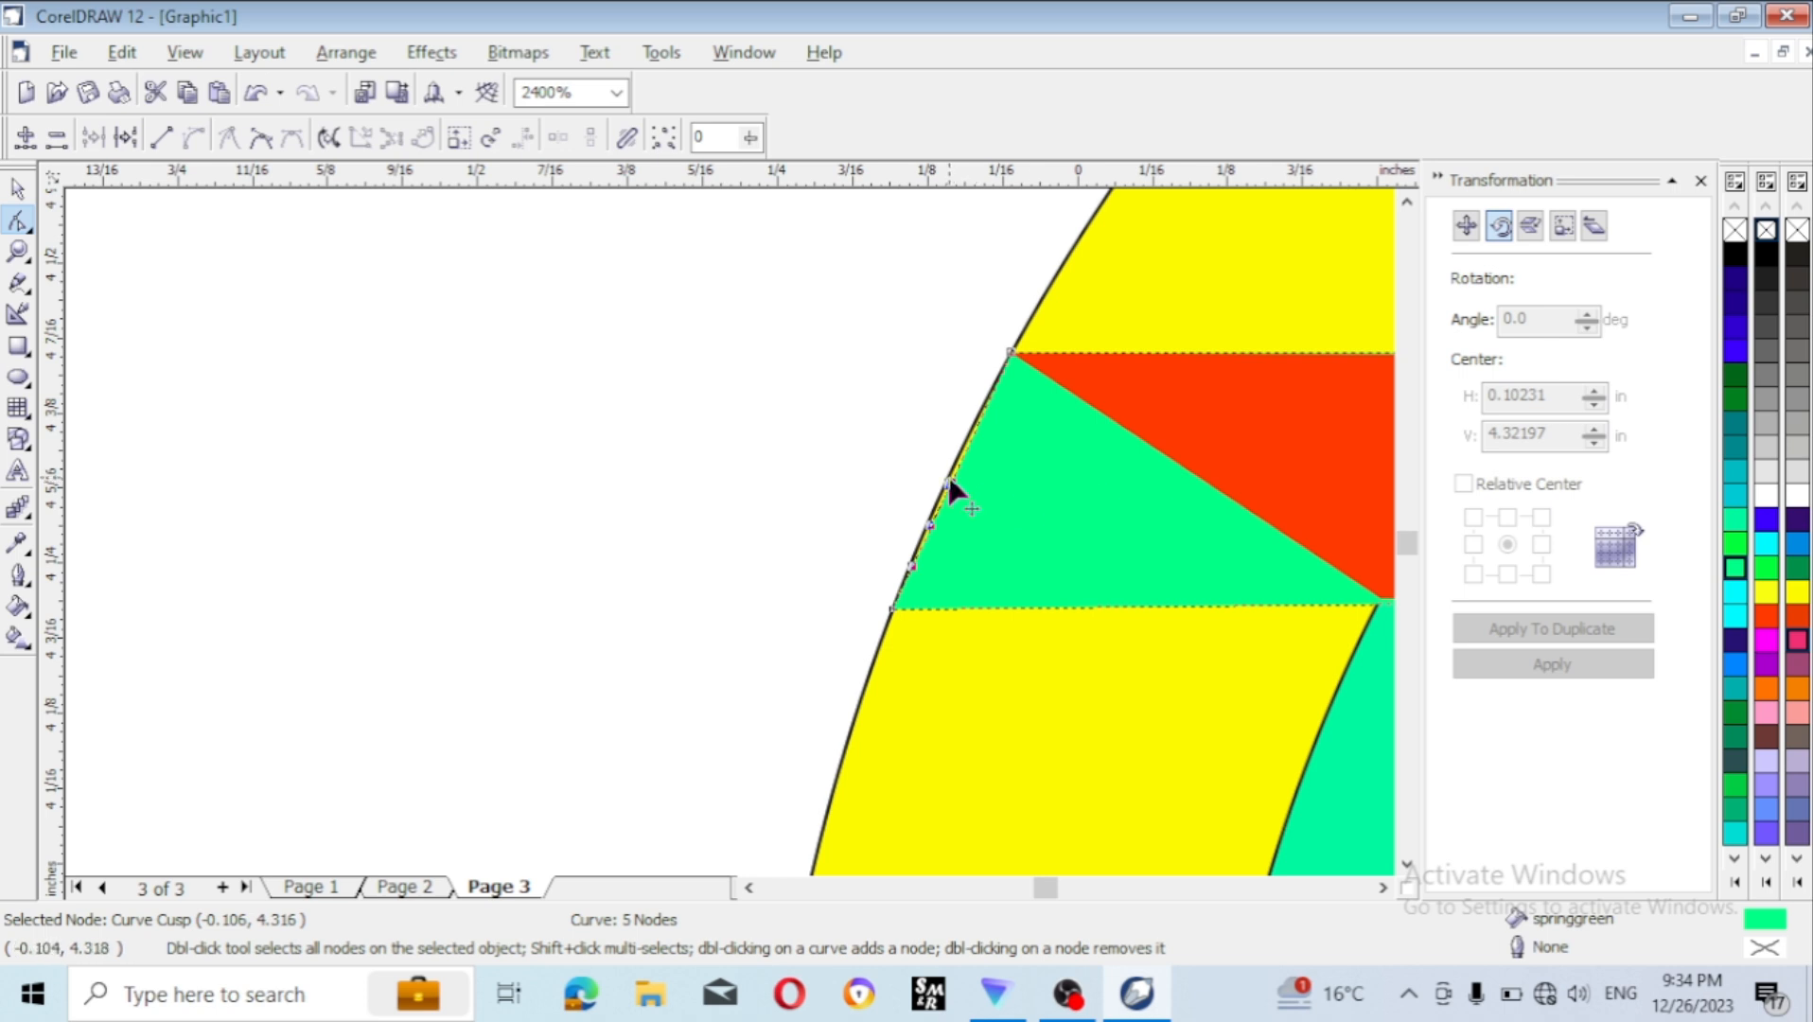
drag(947, 482, 947, 476)
- Select all six objects of the badge and group them
scroll(921, 471, down, 10)
key(space)
key(ctrl+a)
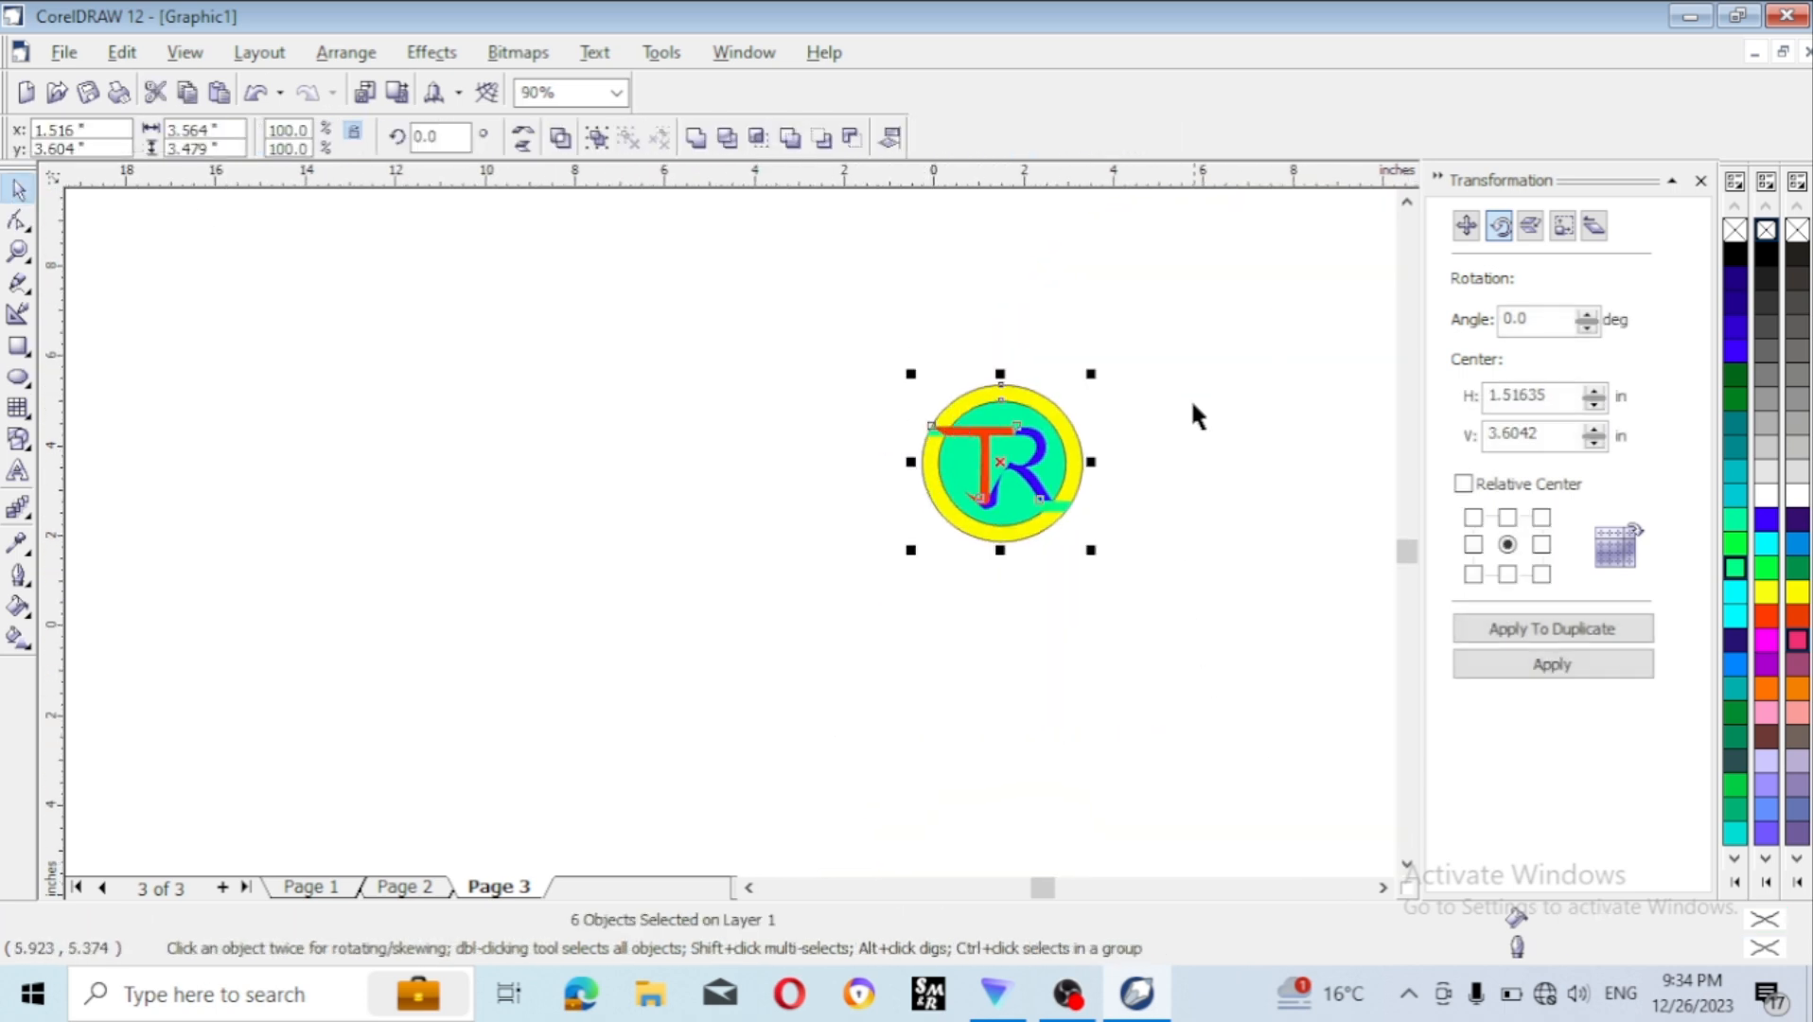
scroll(1202, 378, up, 3)
click(1118, 460)
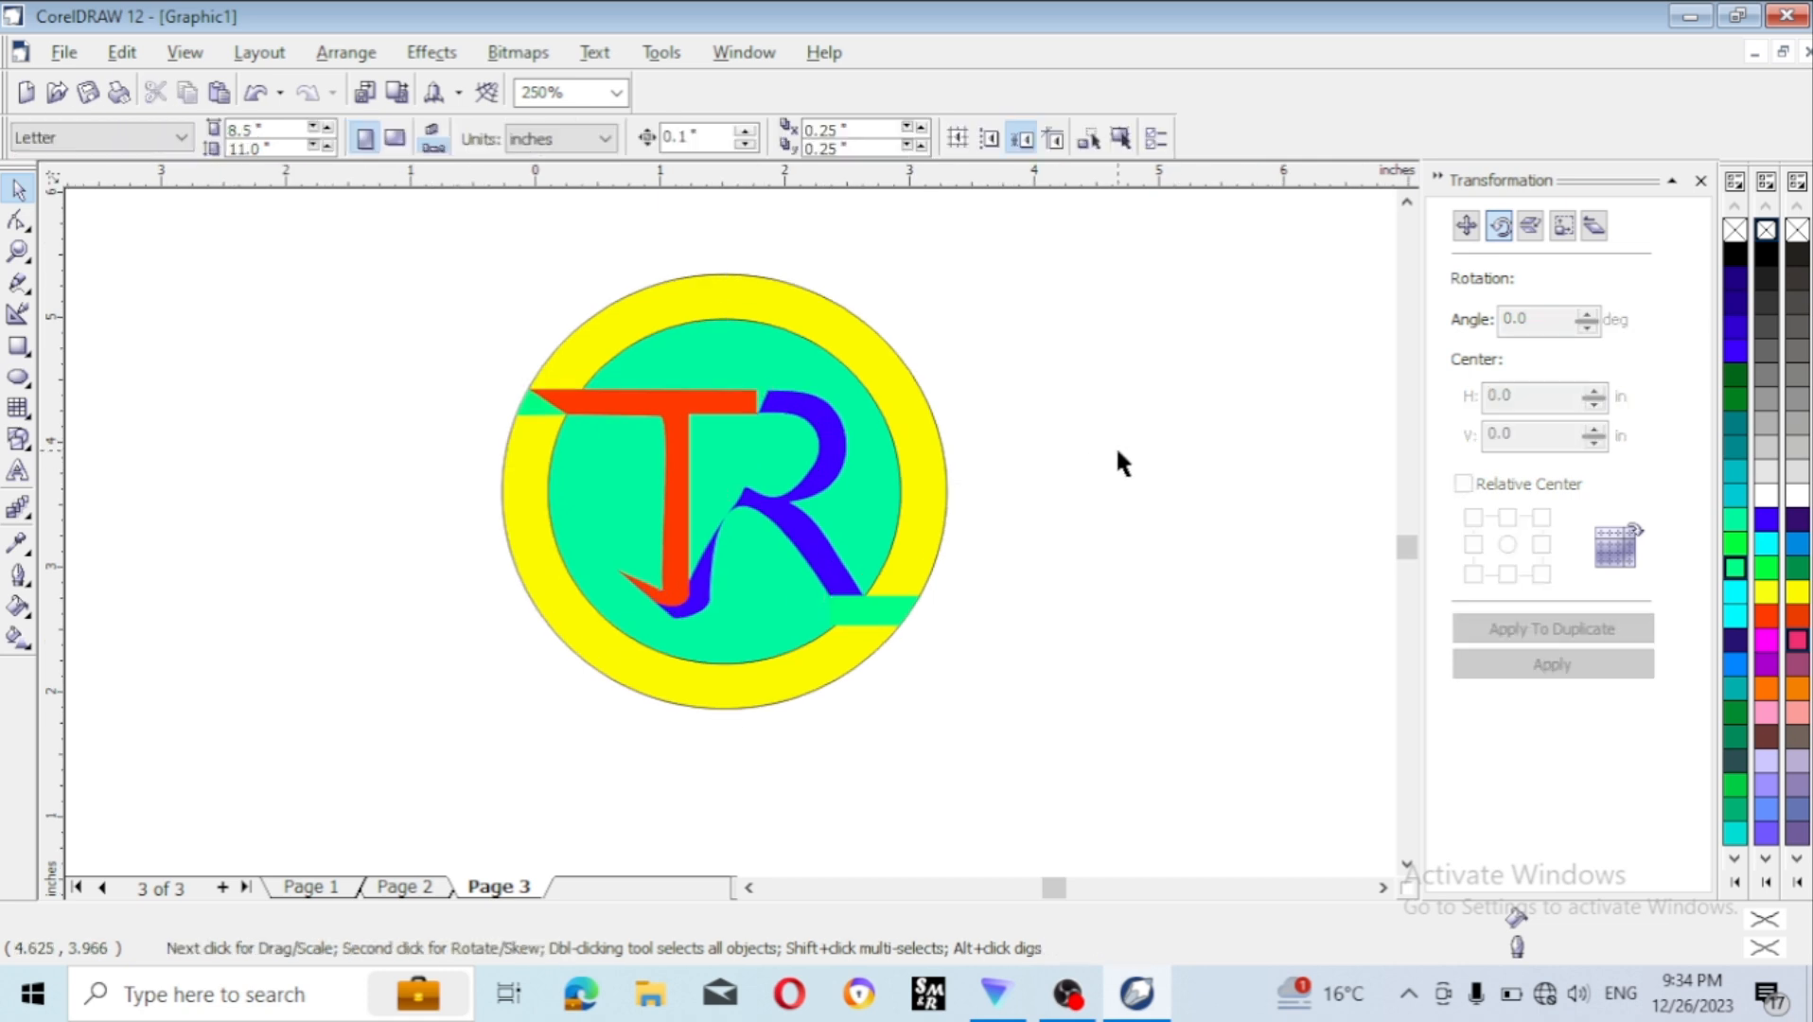
drag(289, 304, 1089, 849)
key(ctrl+g)
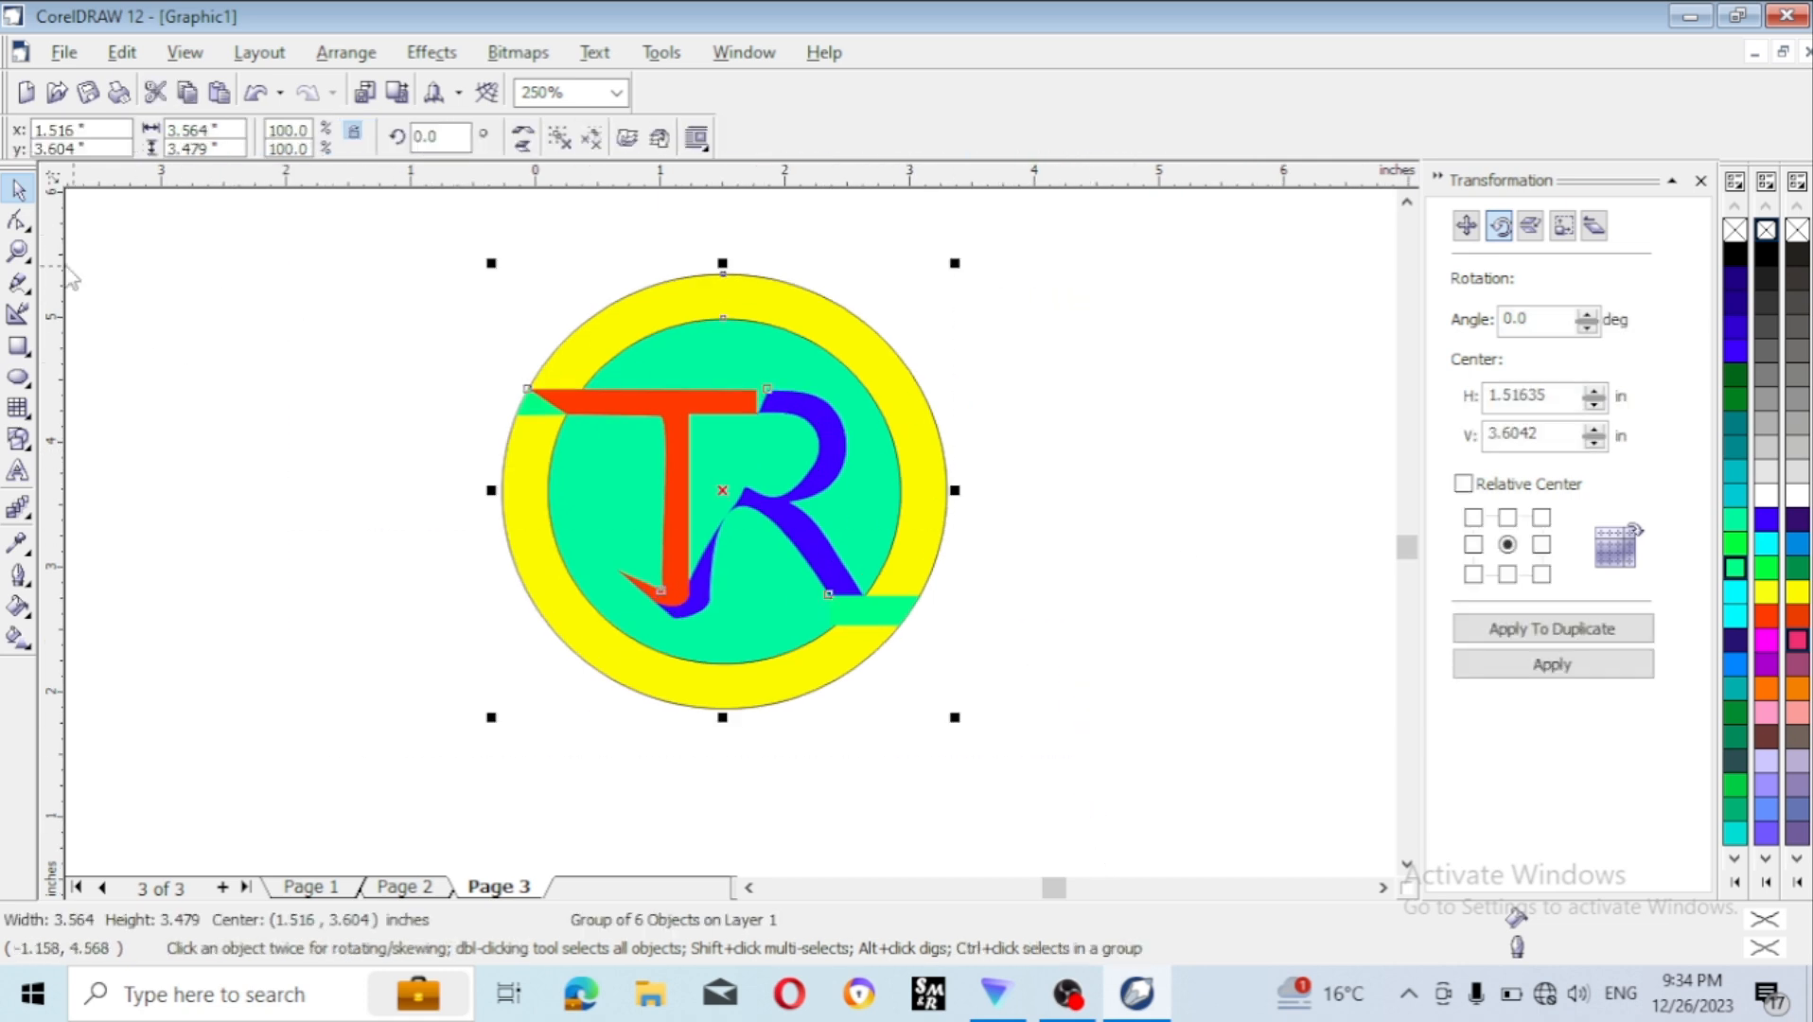
- Add a drop shadow to the grouped badge, running from its top edge to its bottom edge
click(18, 251)
mouse_move(18, 508)
click(177, 521)
drag(722, 284, 722, 707)
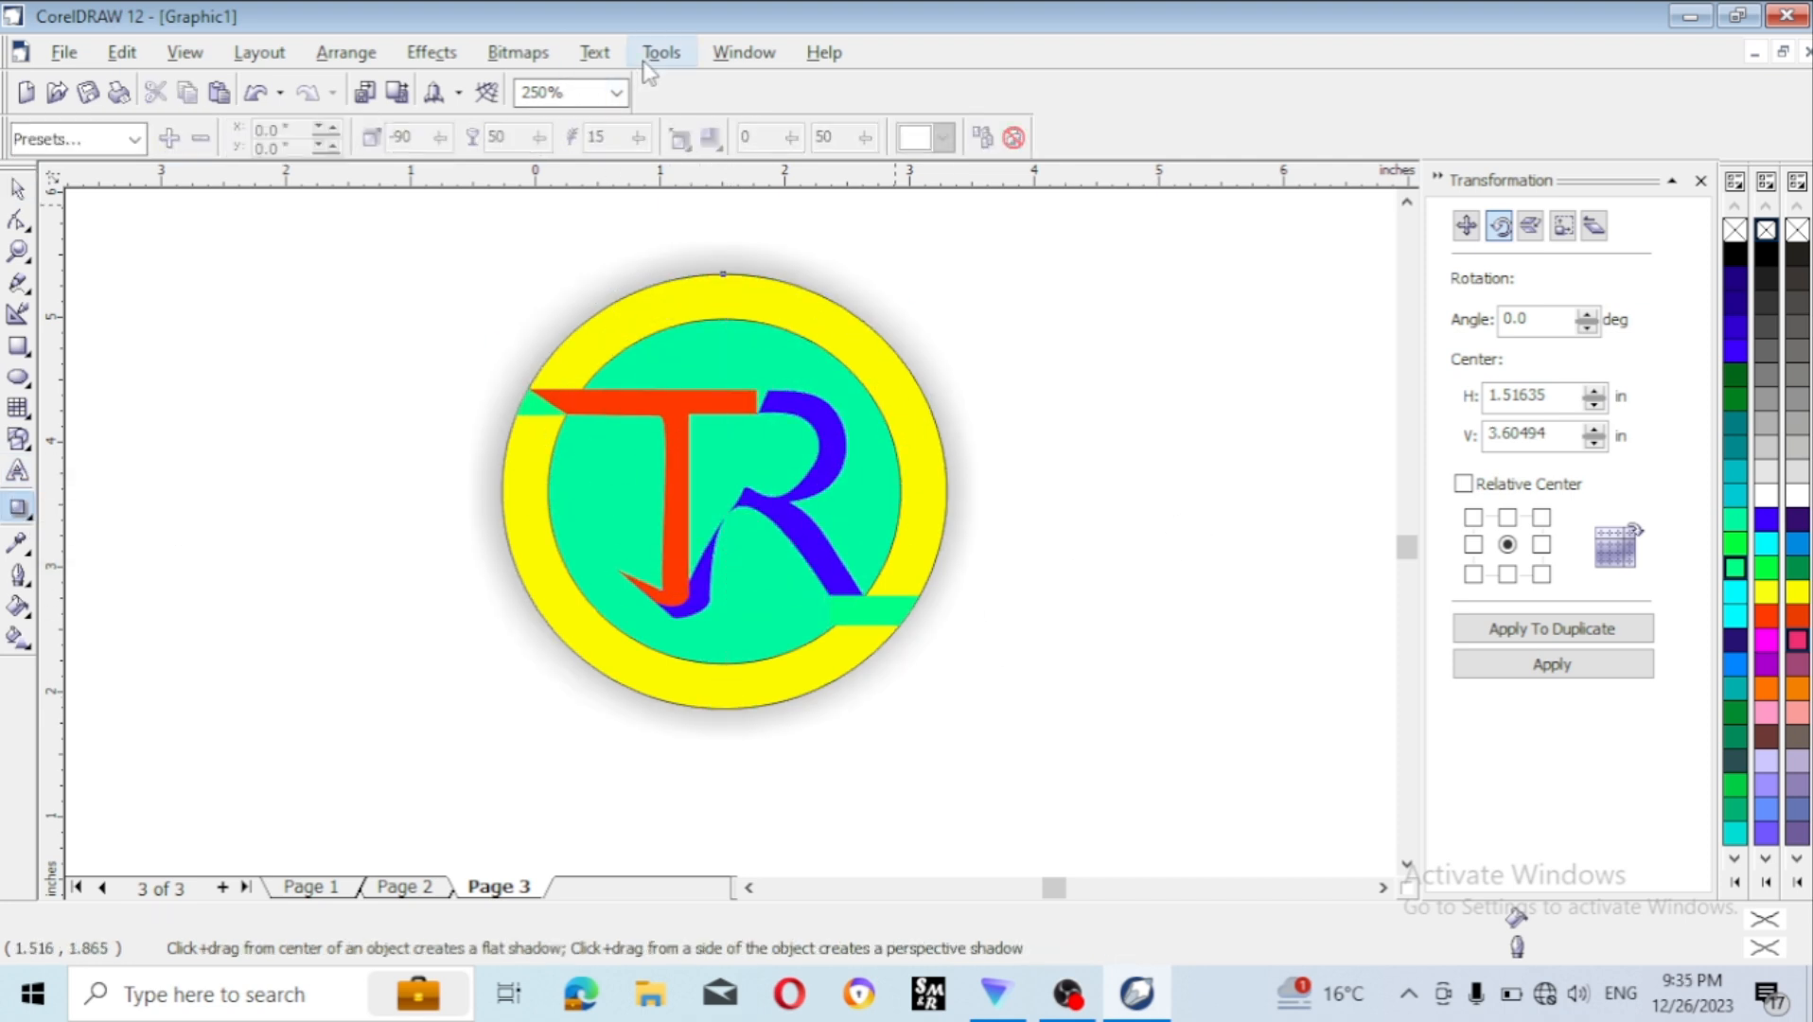
- Try adjusting the badge's colours with brightness 52, contrast 57 and intensity 15
key(space)
click(518, 52)
mouse_move(431, 52)
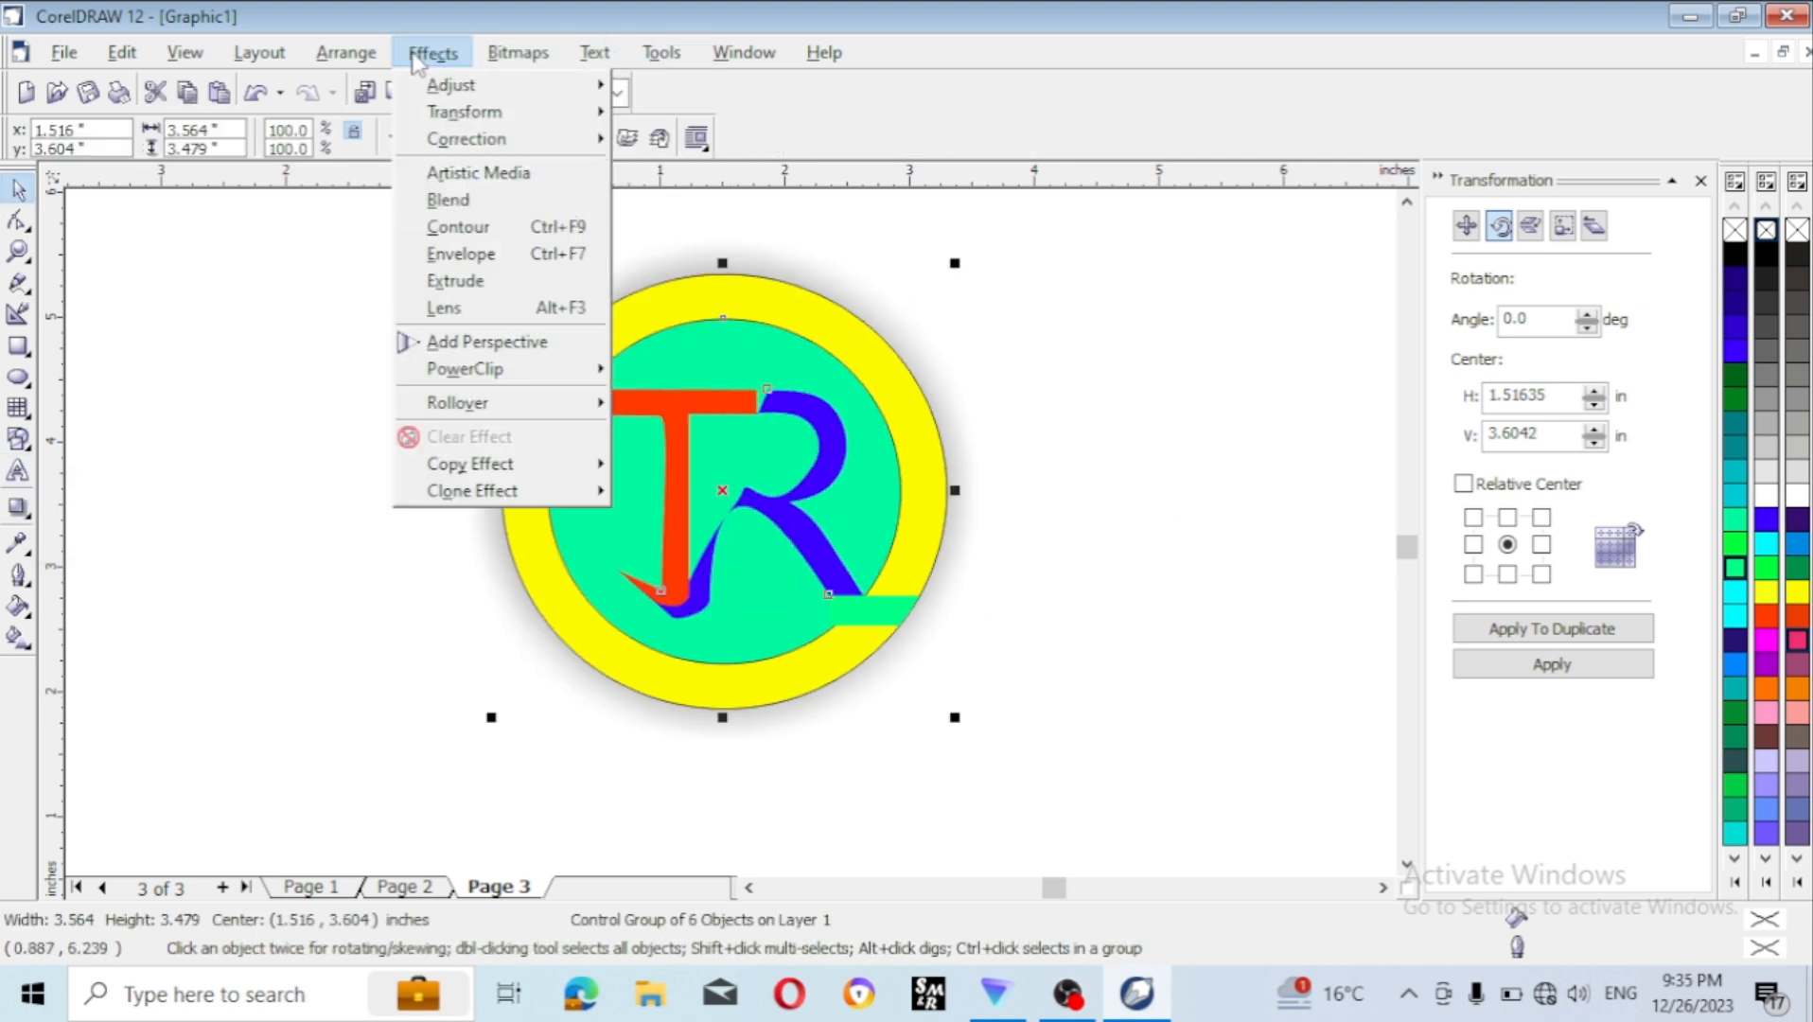
mouse_move(452, 85)
click(781, 232)
drag(952, 364, 1078, 553)
drag(1269, 619, 1121, 618)
drag(1276, 702, 1131, 701)
drag(1264, 661, 1214, 661)
click(822, 792)
drag(1121, 619, 1214, 618)
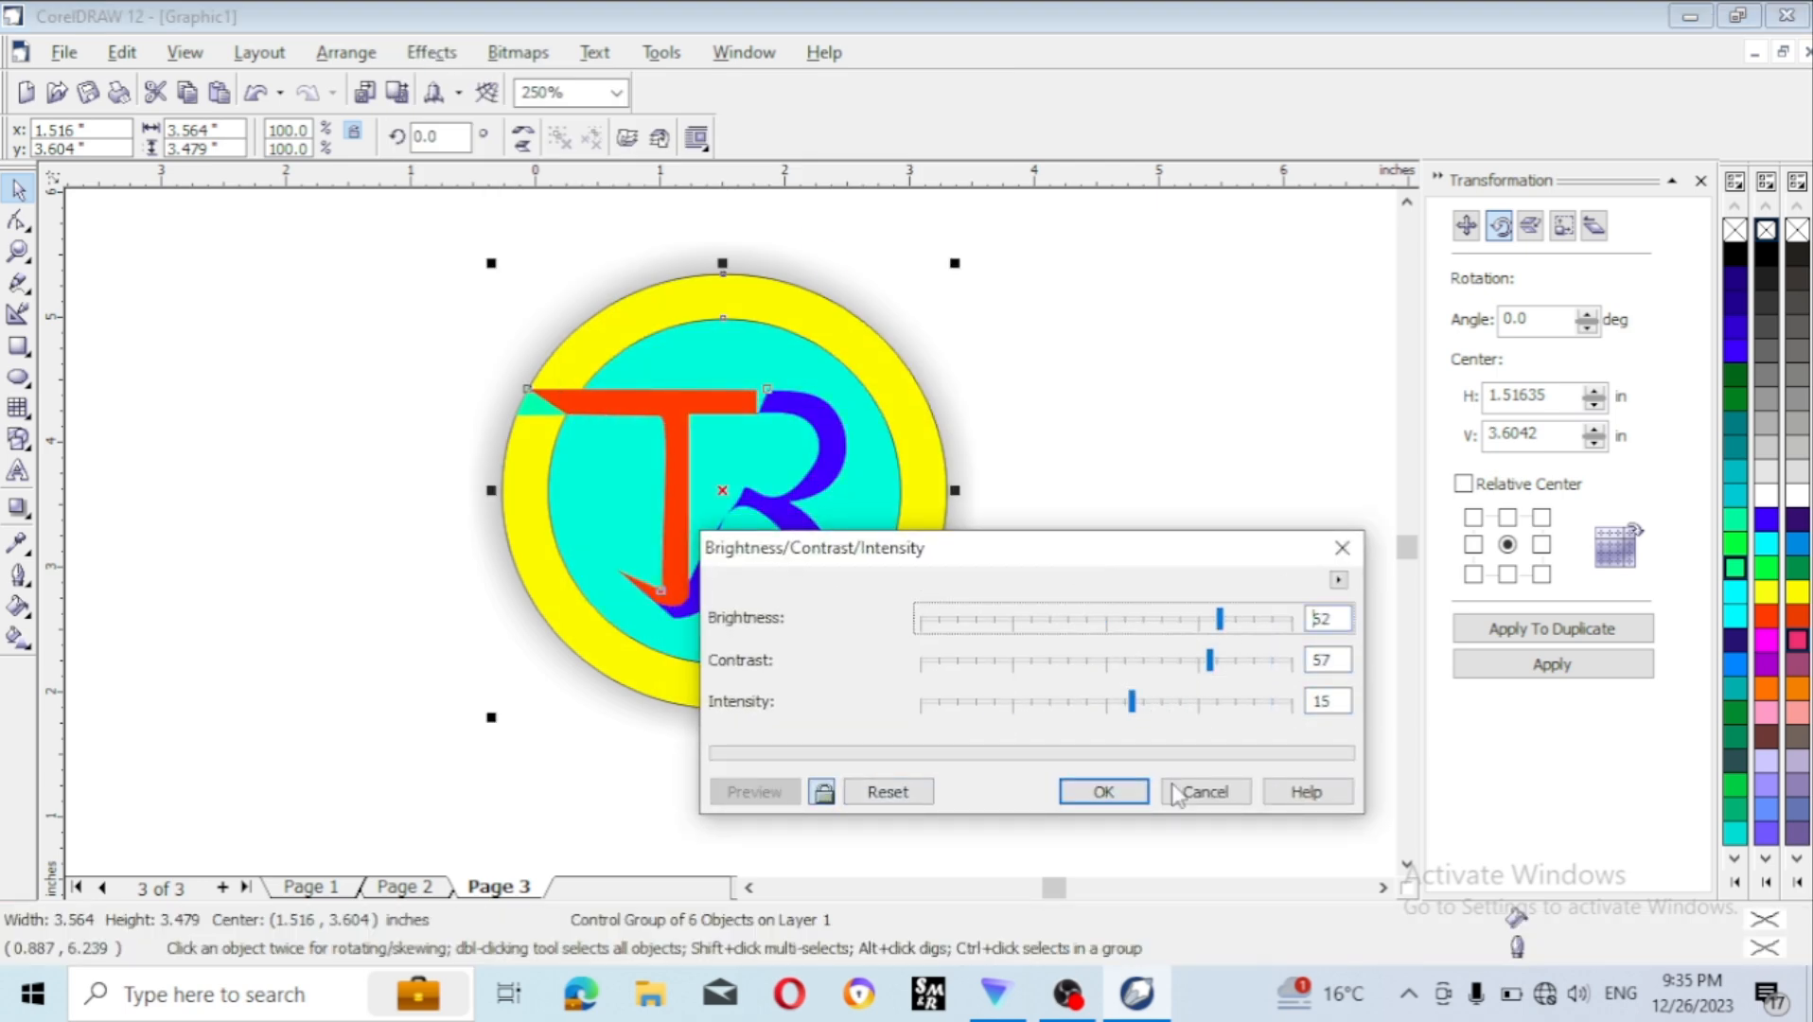
click(1117, 791)
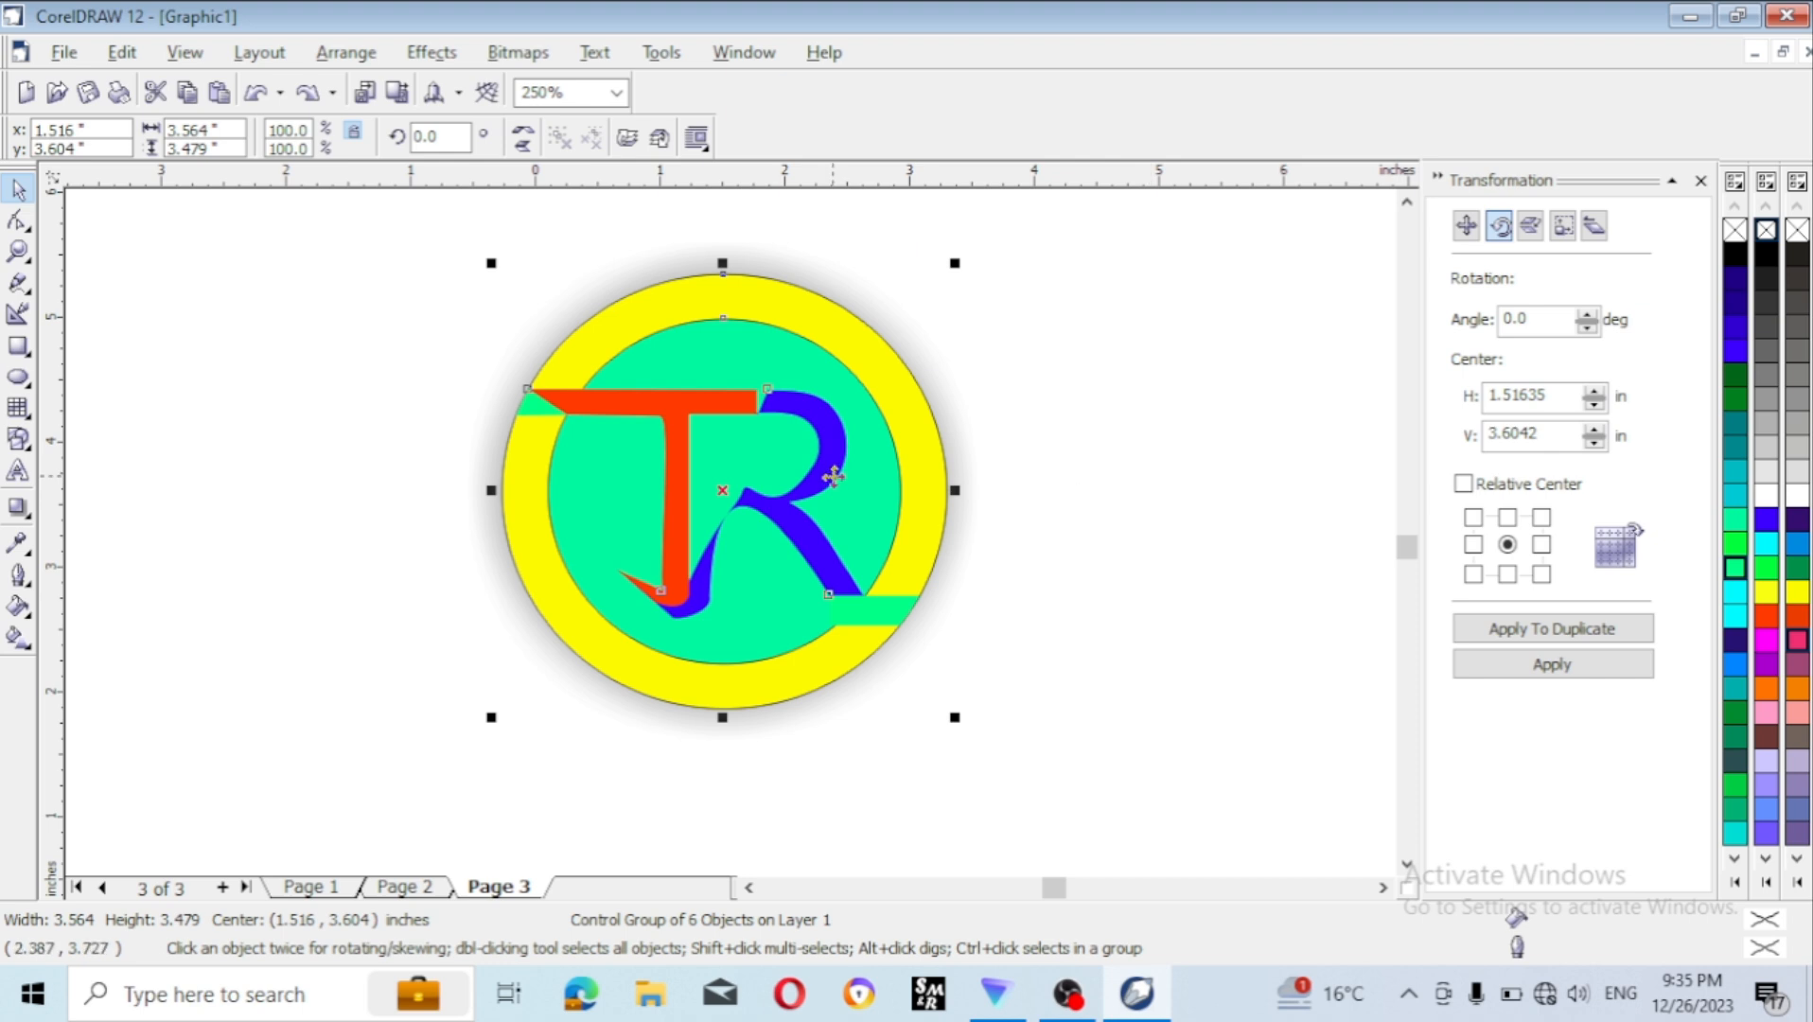
- Shift the badge slightly down and draw a blue-filled rectangle about 7.12 by 4.90 inches over it
drag(832, 476, 810, 509)
click(977, 469)
key(F6)
drag(279, 224, 1174, 845)
click(1735, 350)
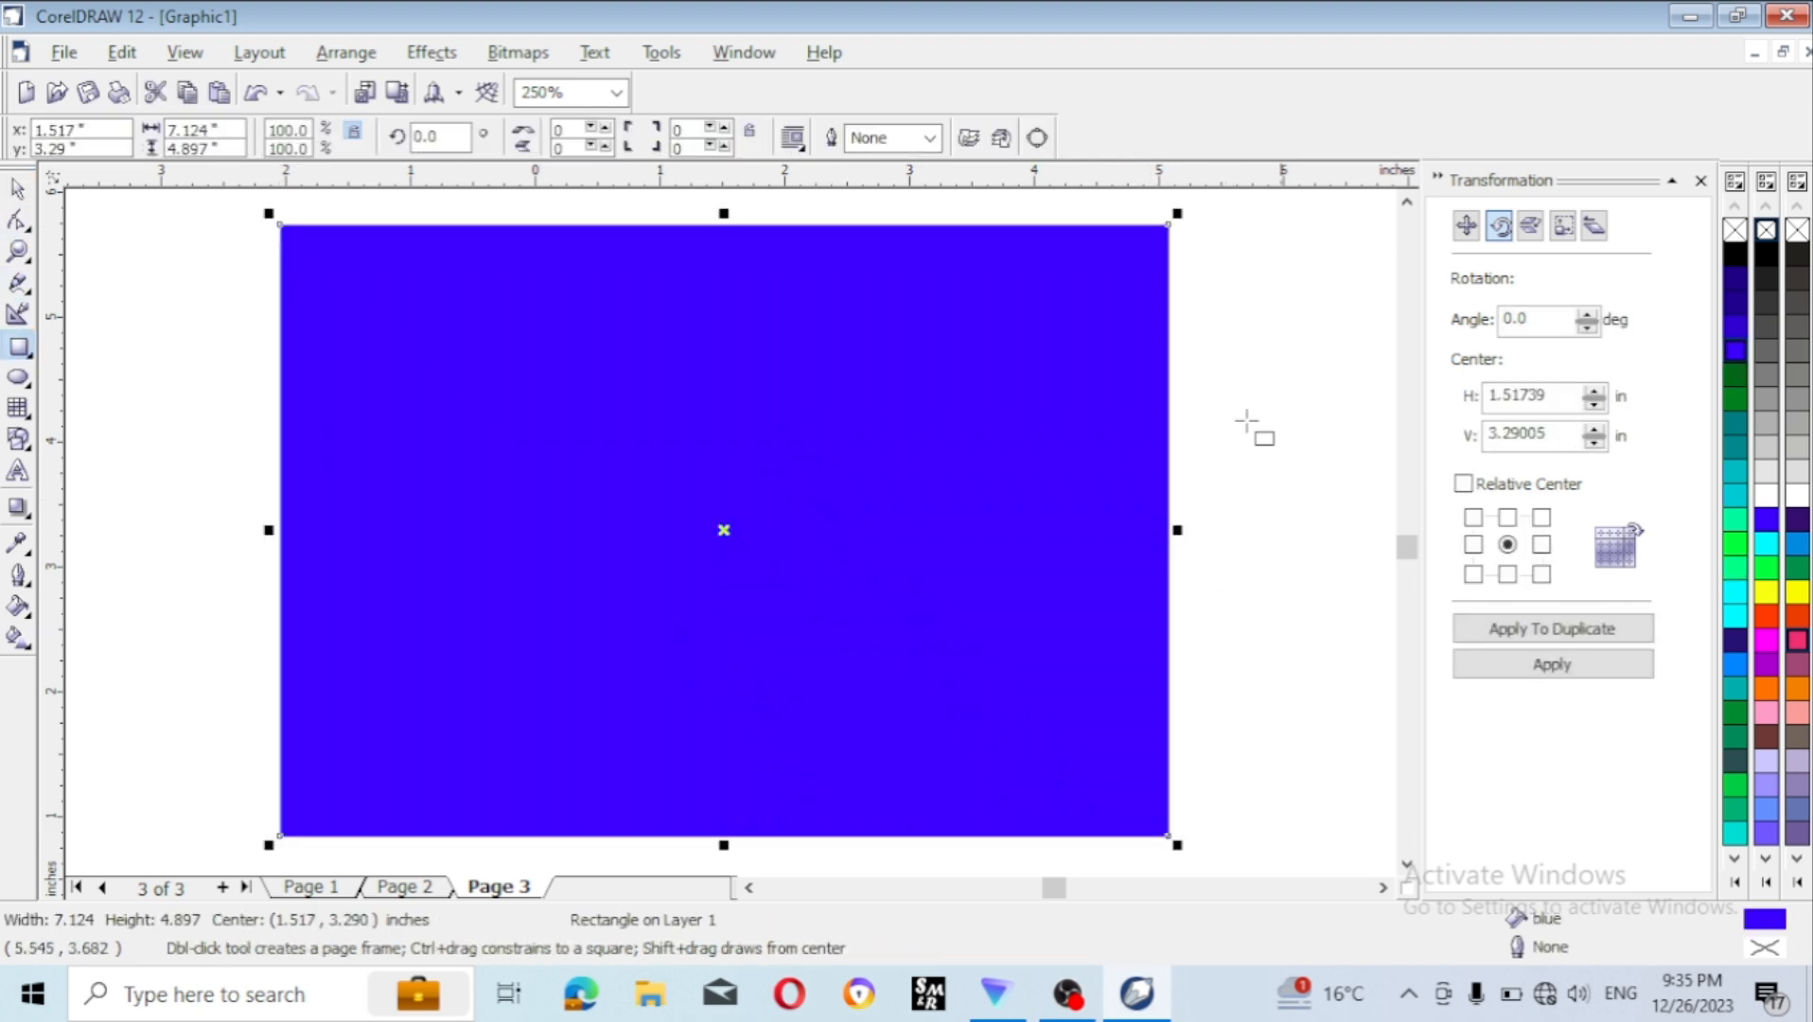
- Send the large rectangle behind the badge and fill it with medium spring green
click(346, 52)
mouse_move(369, 170)
click(831, 267)
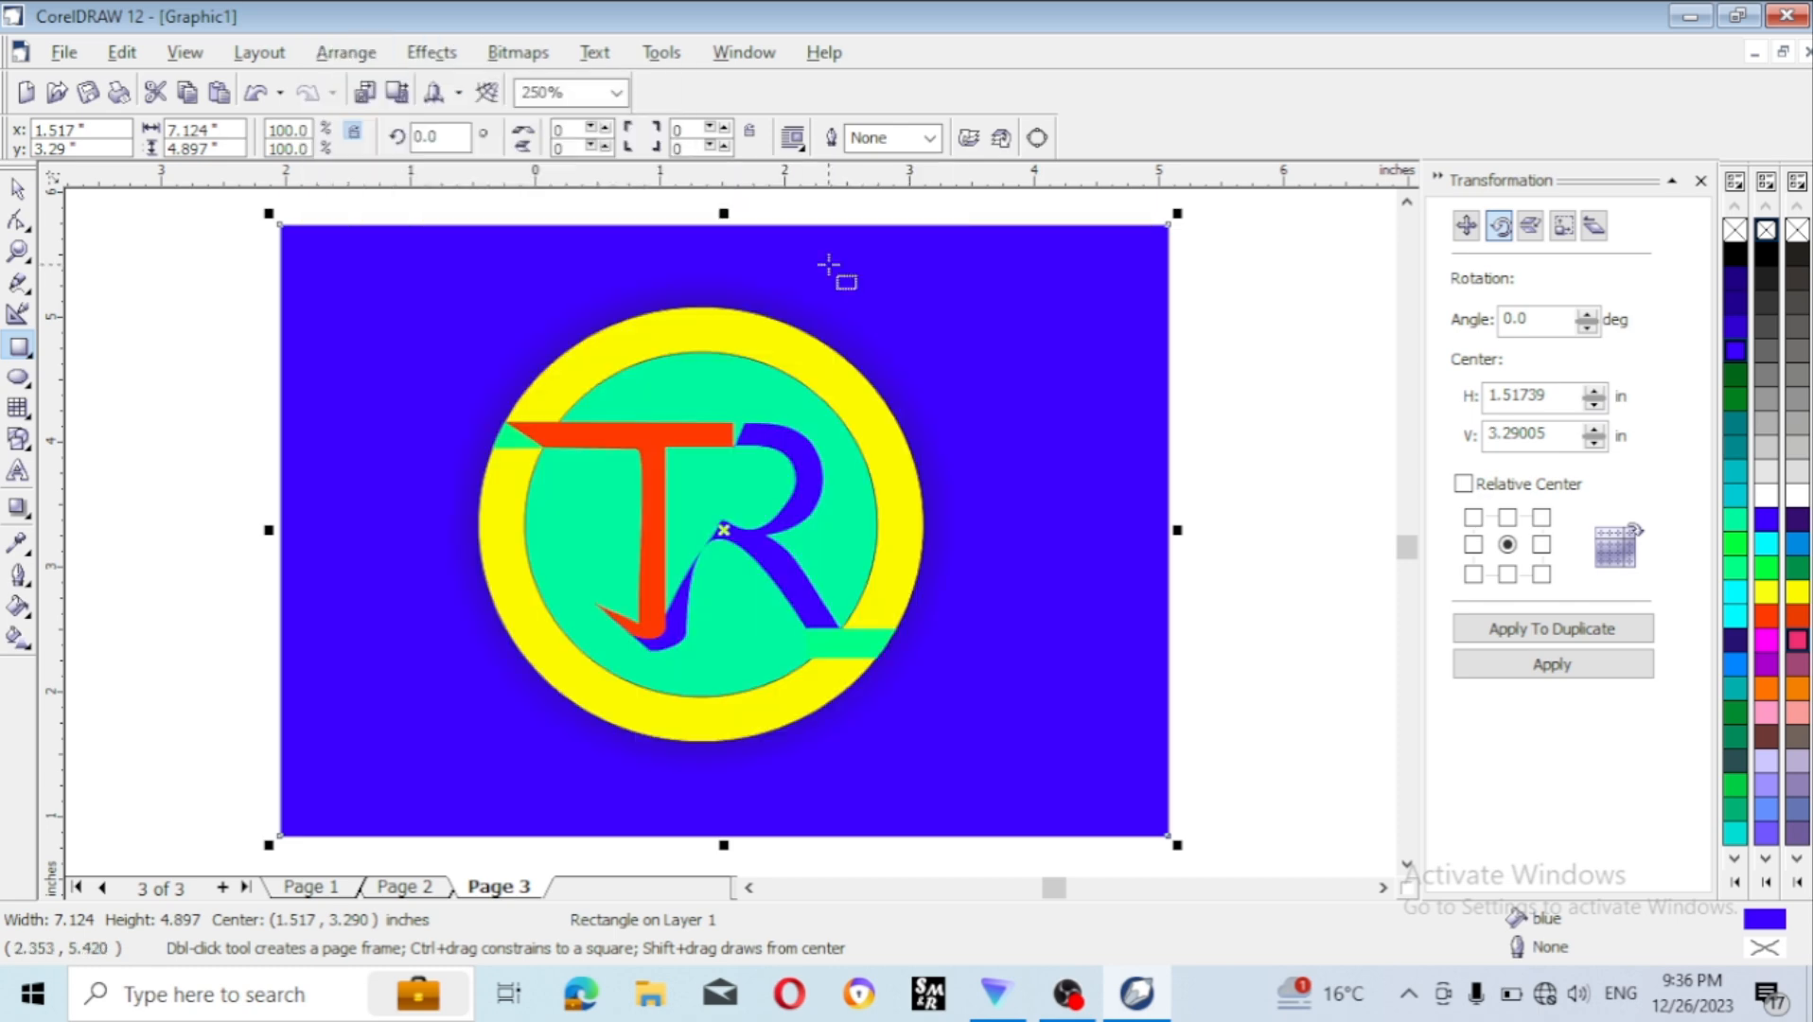
click(1736, 519)
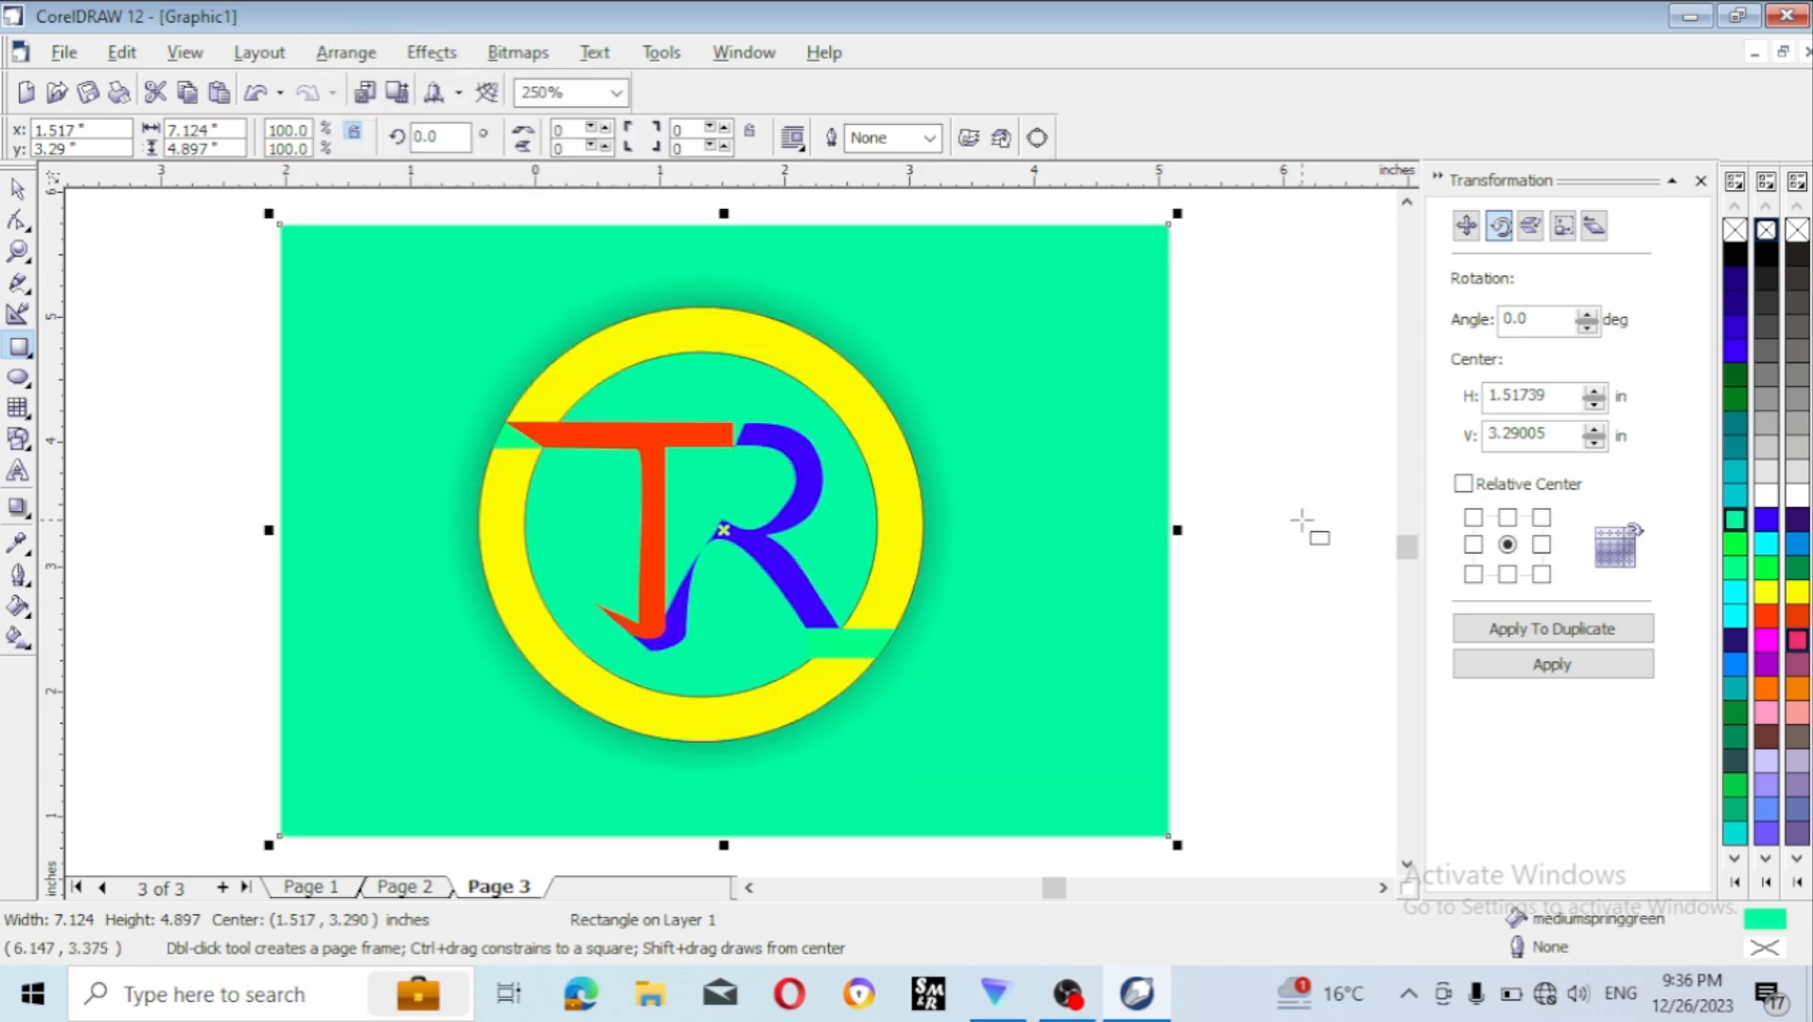
- Apply the Pers Bottom Right drop shadow preset to the badge
click(17, 192)
click(548, 397)
click(123, 53)
click(24, 511)
click(167, 522)
click(134, 138)
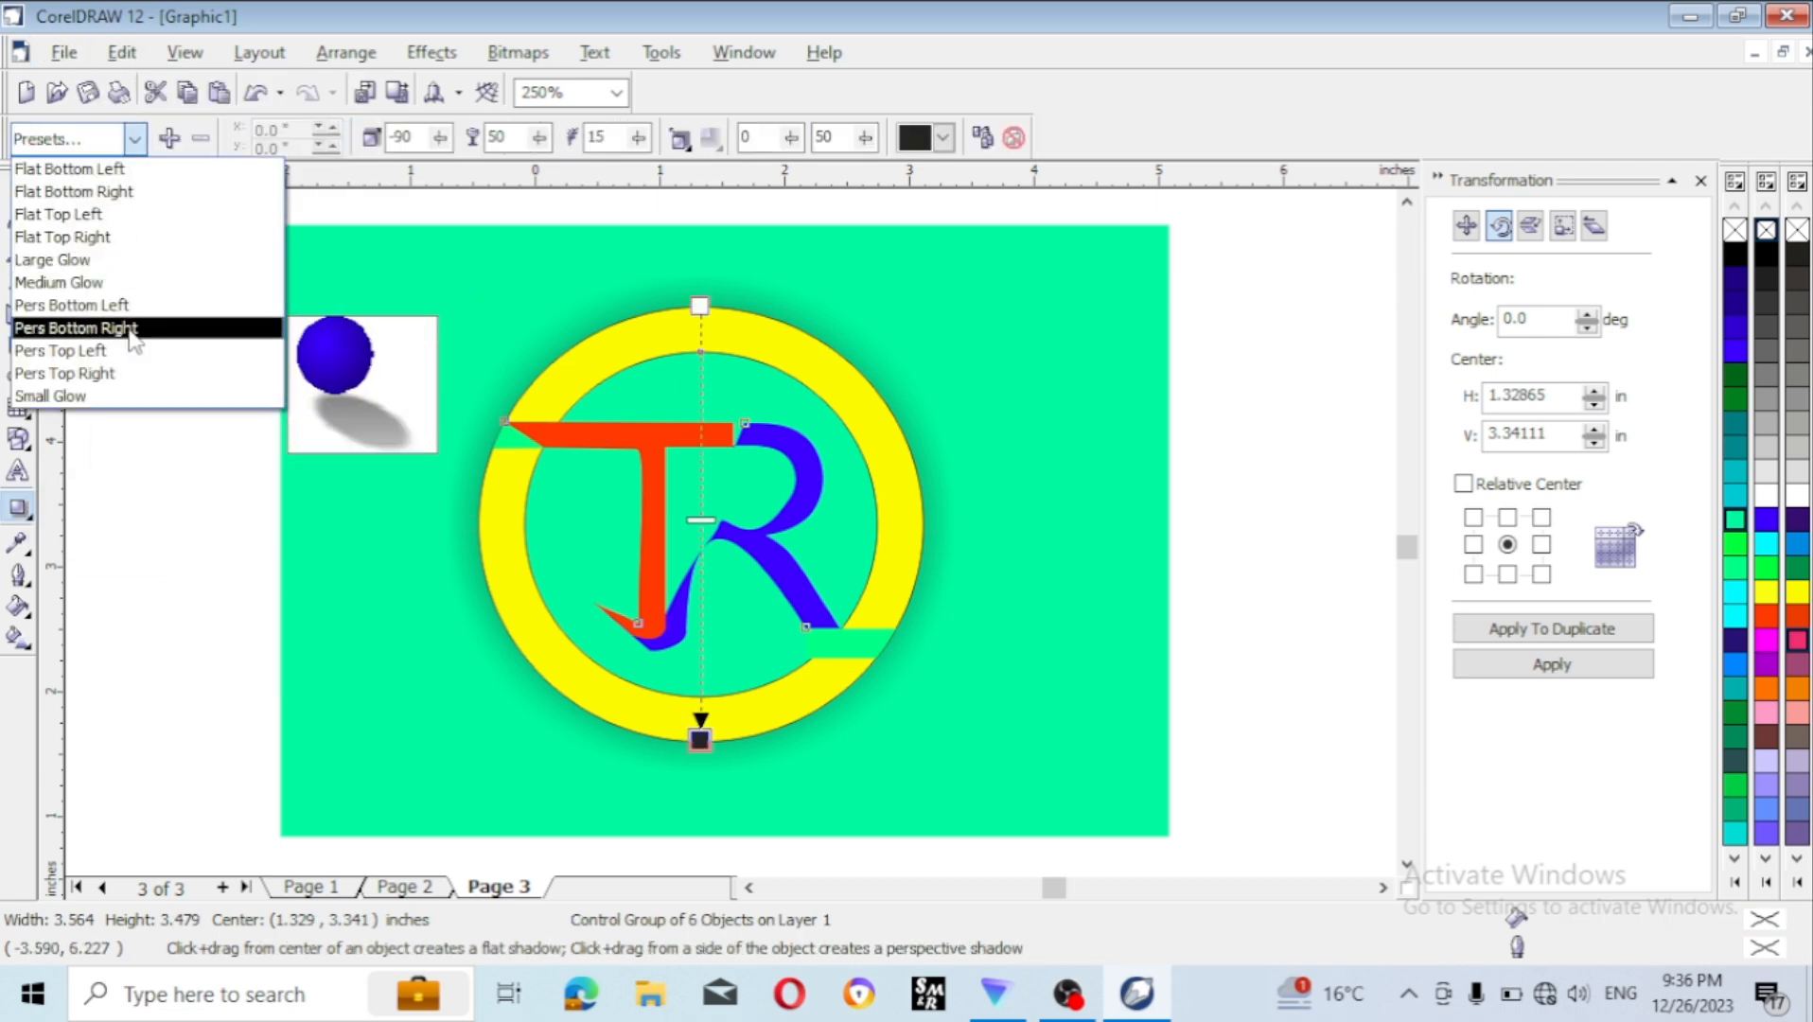
click(133, 328)
click(75, 142)
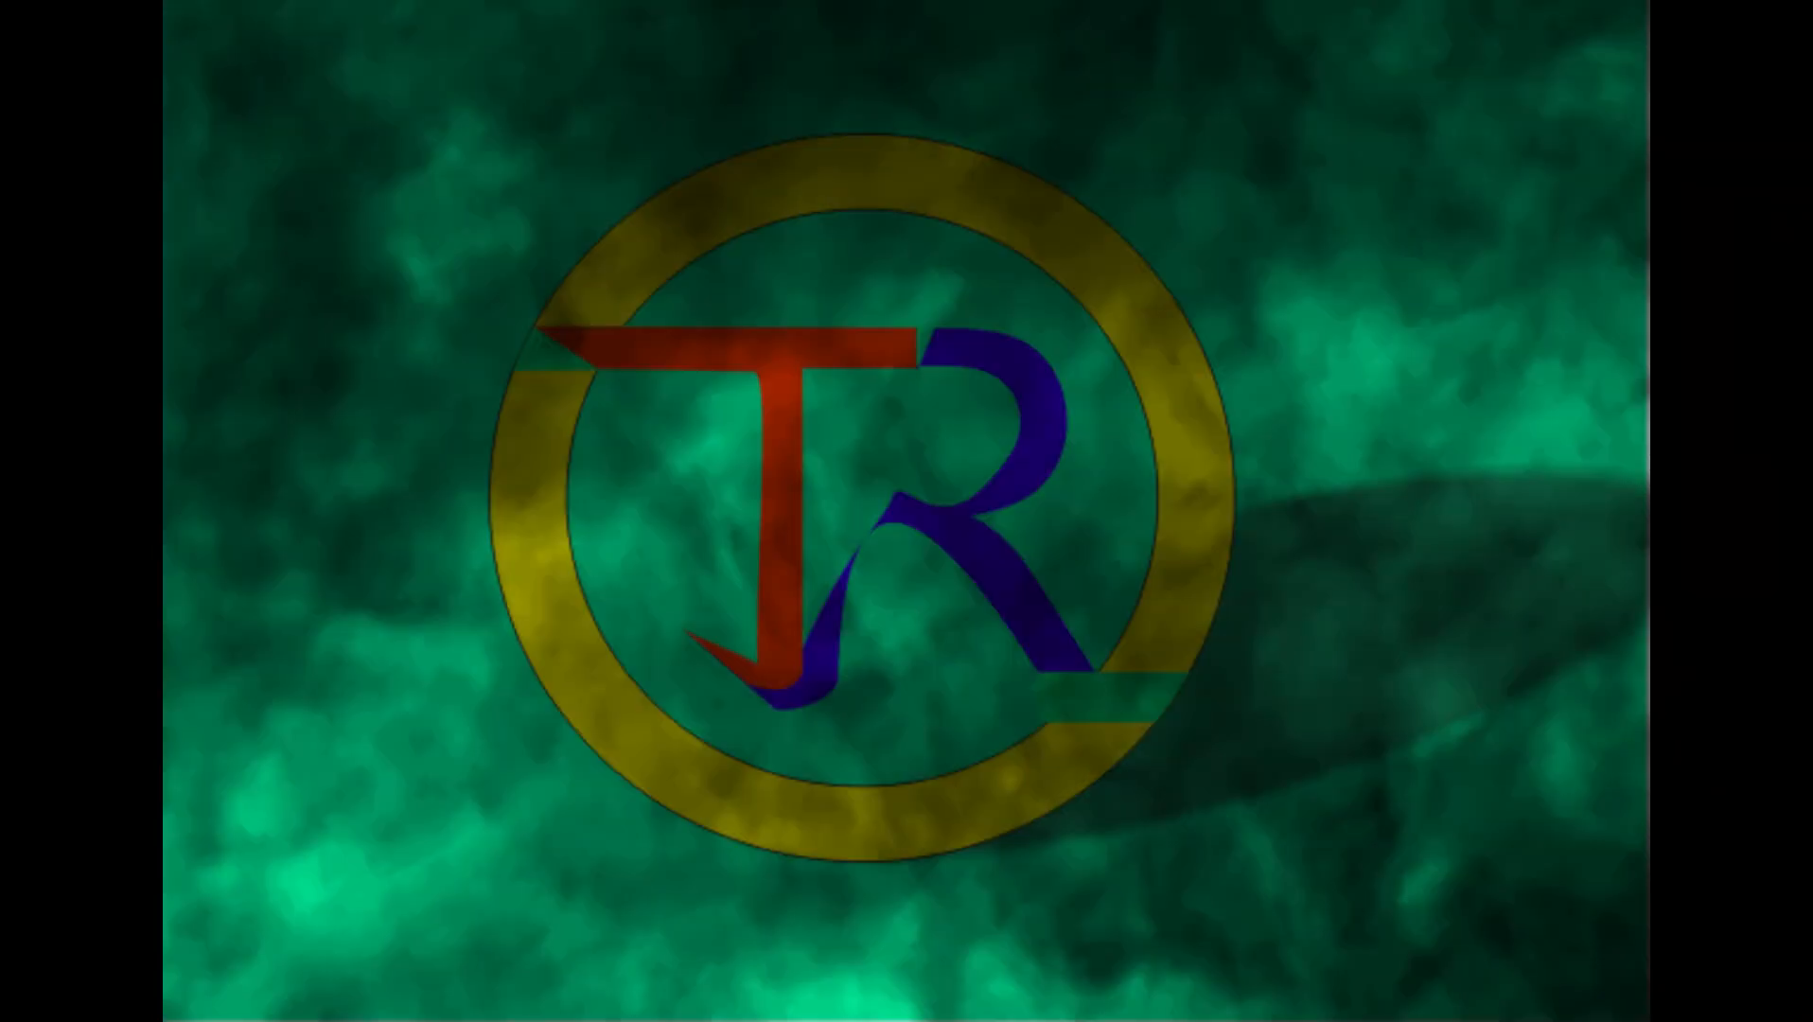